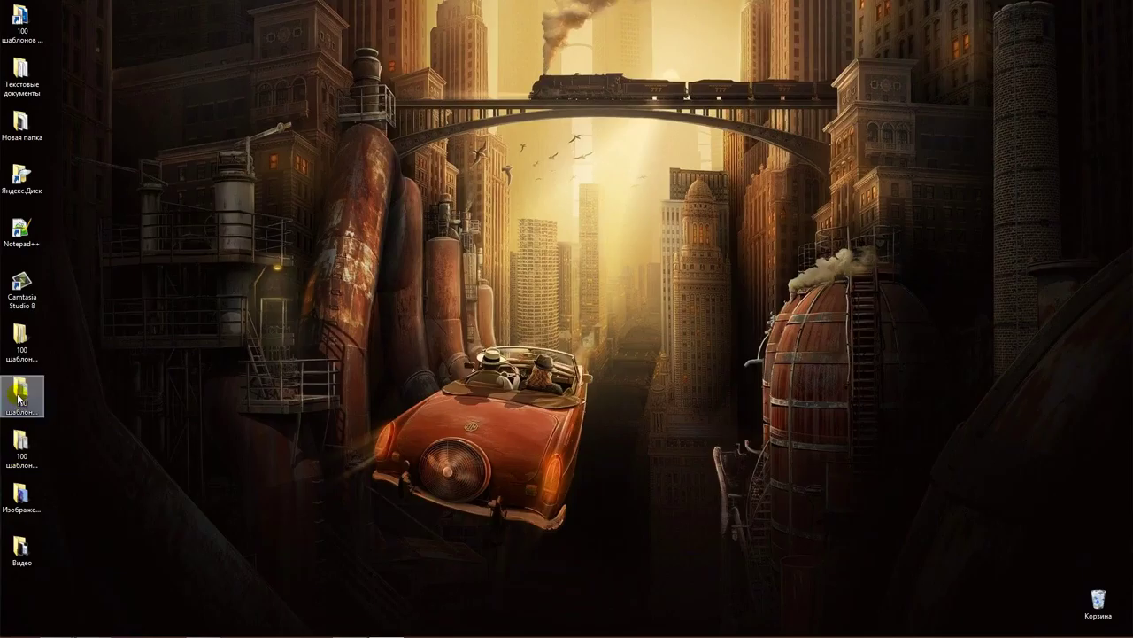
# - Open the "100 шаблонов VIP" folder, look into "20 шаблонов бонусных", and switch to the "50 шаблонов для фото" folder
pyautogui.doubleClick(23, 445)
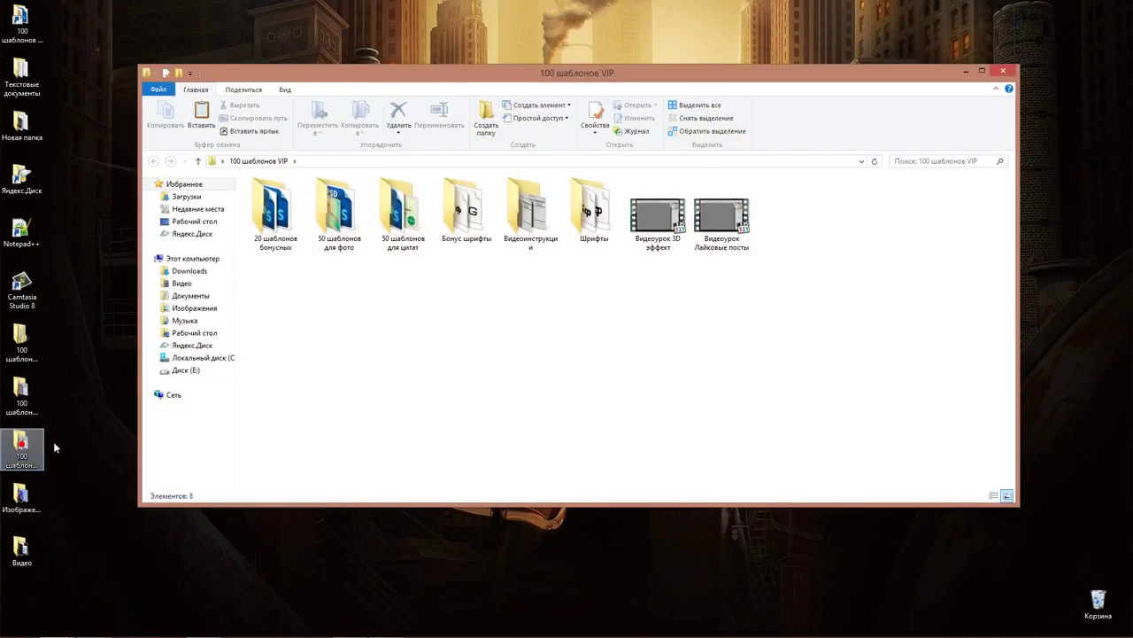
pyautogui.doubleClick(289, 225)
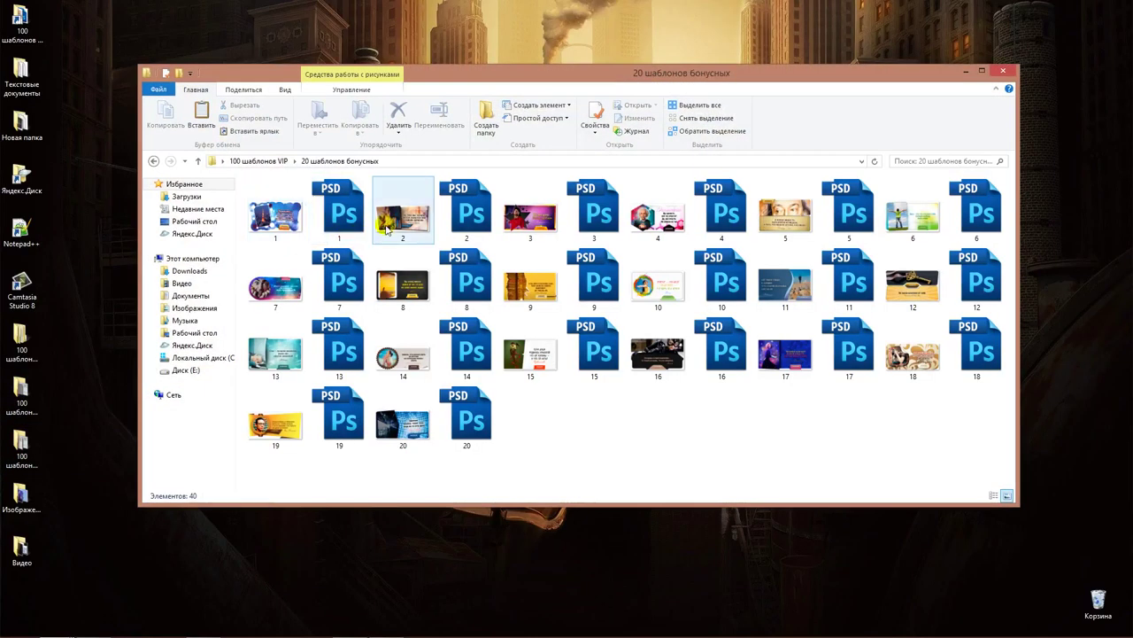
pyautogui.click(153, 160)
pyautogui.doubleClick(334, 213)
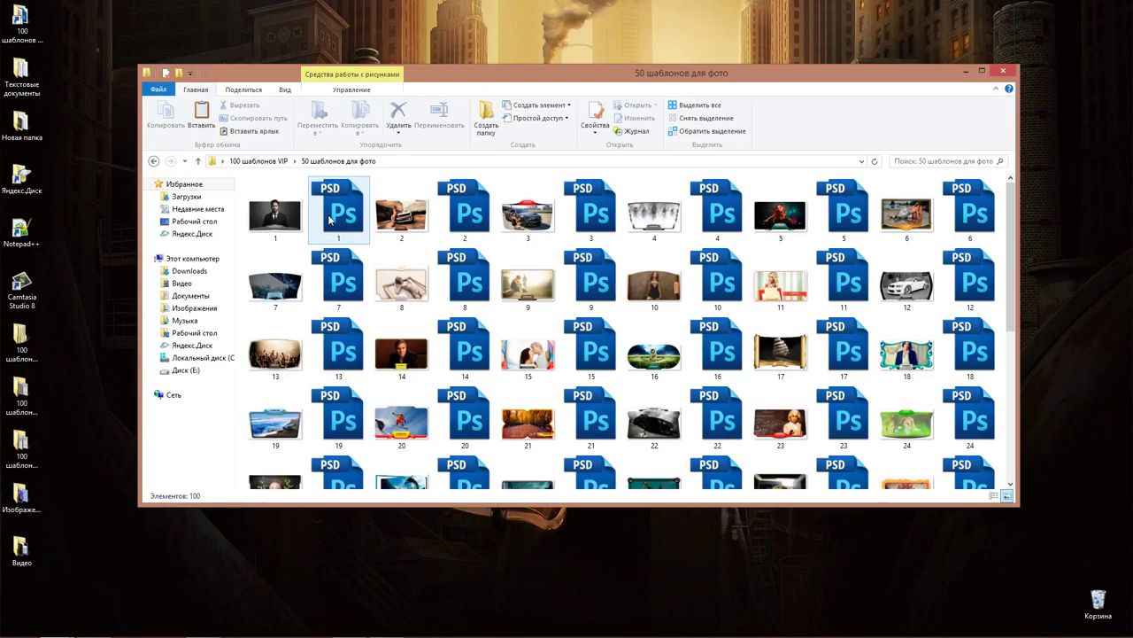
# - Open the first PSD template from "50 шаблонов для фото" in Photoshop and fit the whole layout in view
pyautogui.click(349, 214)
pyautogui.click(264, 229)
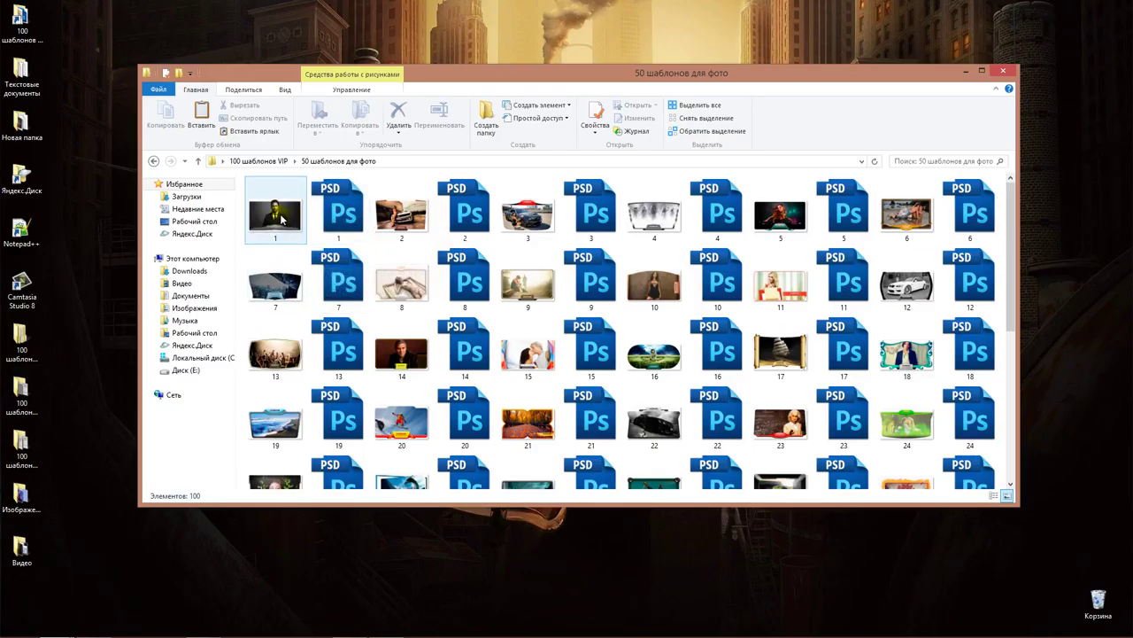
pyautogui.click(299, 229)
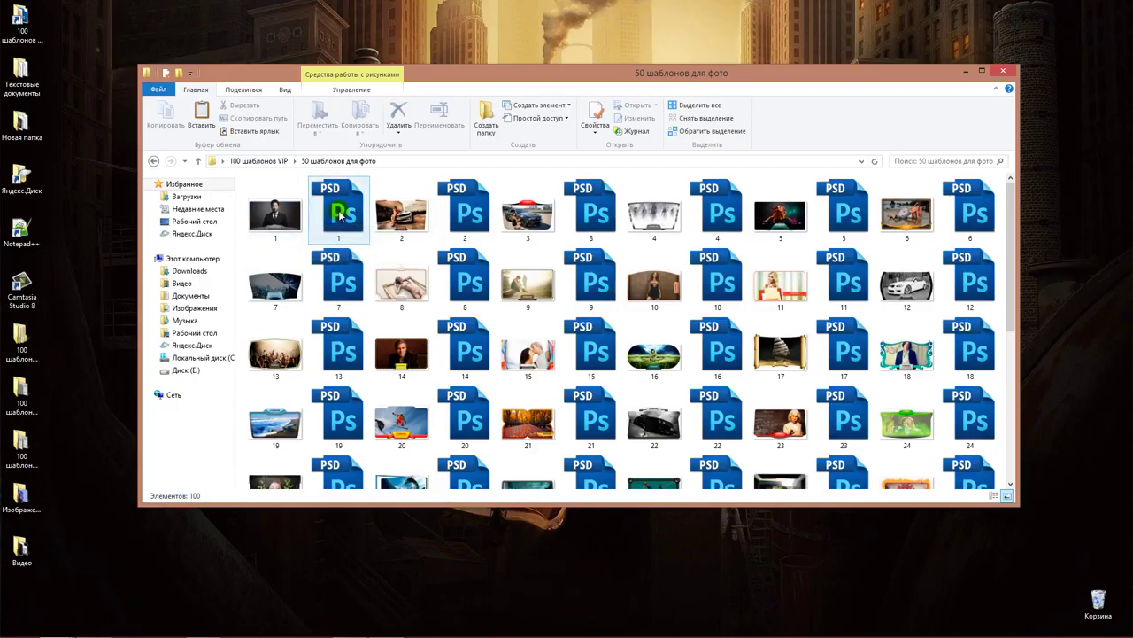
pyautogui.moveTo(336, 217); pyautogui.dragTo(230, 460)
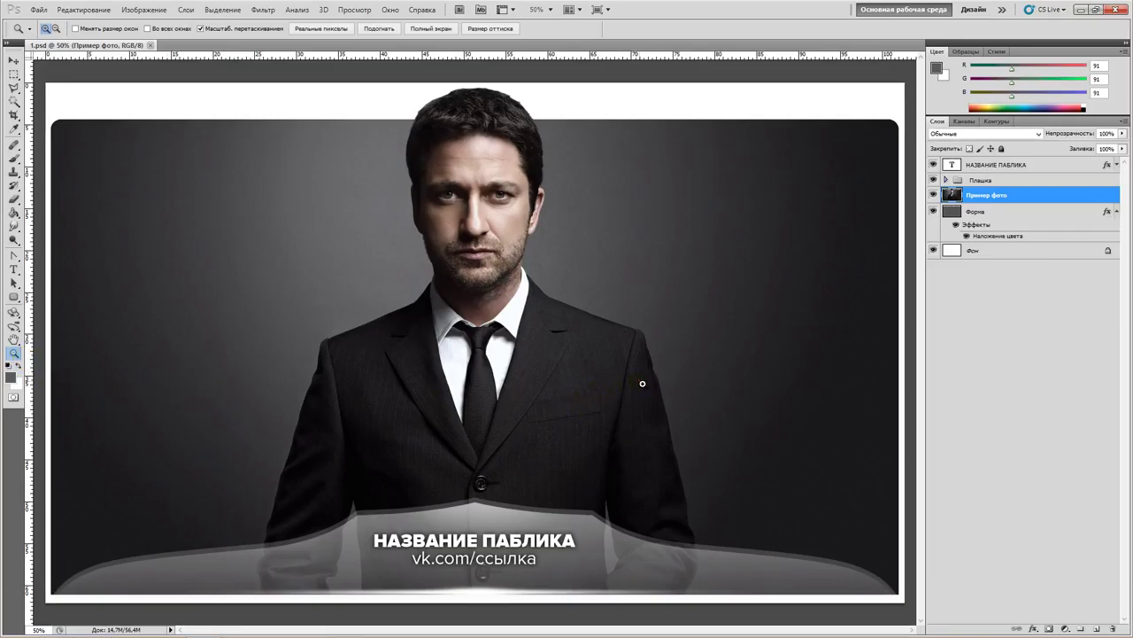
pyautogui.moveTo(642, 384); pyautogui.dragTo(628, 371)
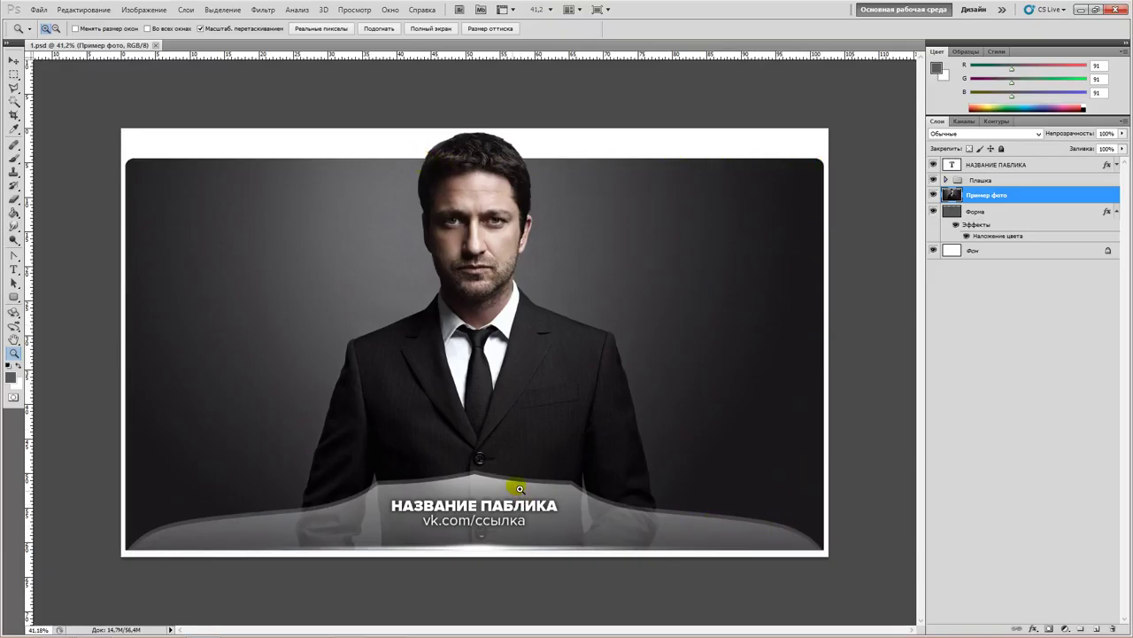
# - Delete the sample photo layer "Пример фото" from the template
pyautogui.click(951, 164)
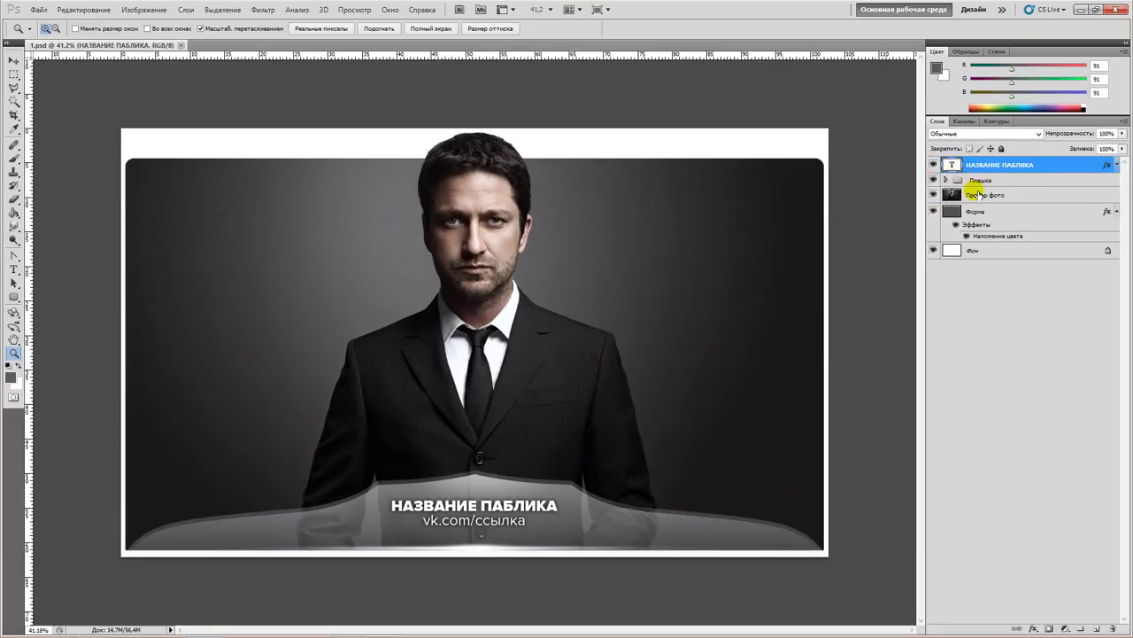
pyautogui.click(977, 194)
pyautogui.press('Delete')
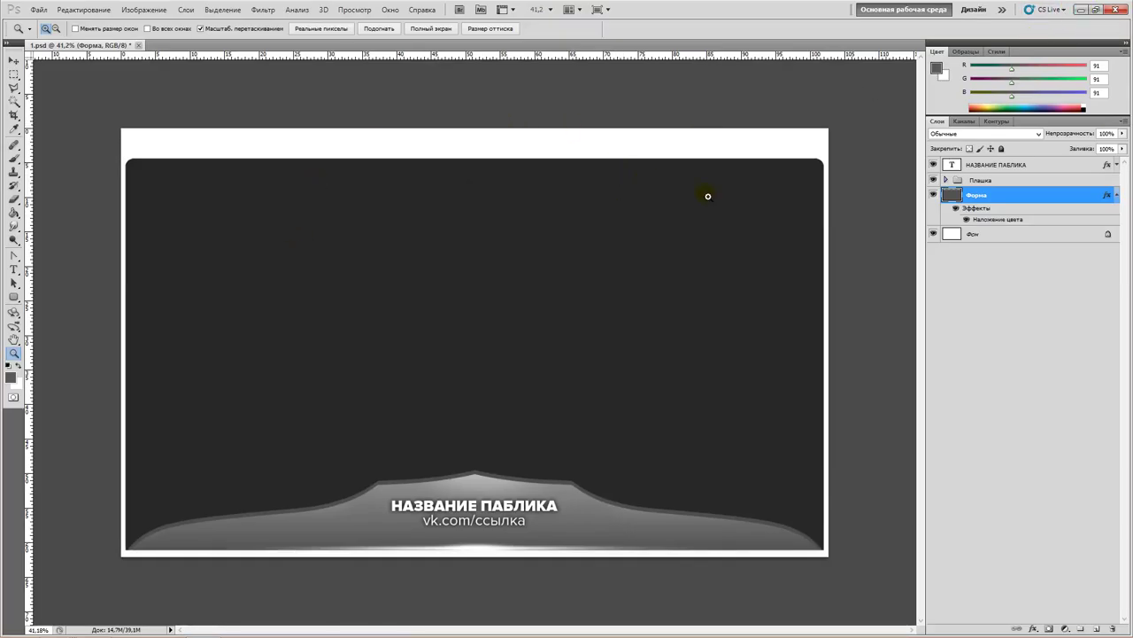
pyautogui.click(1080, 10)
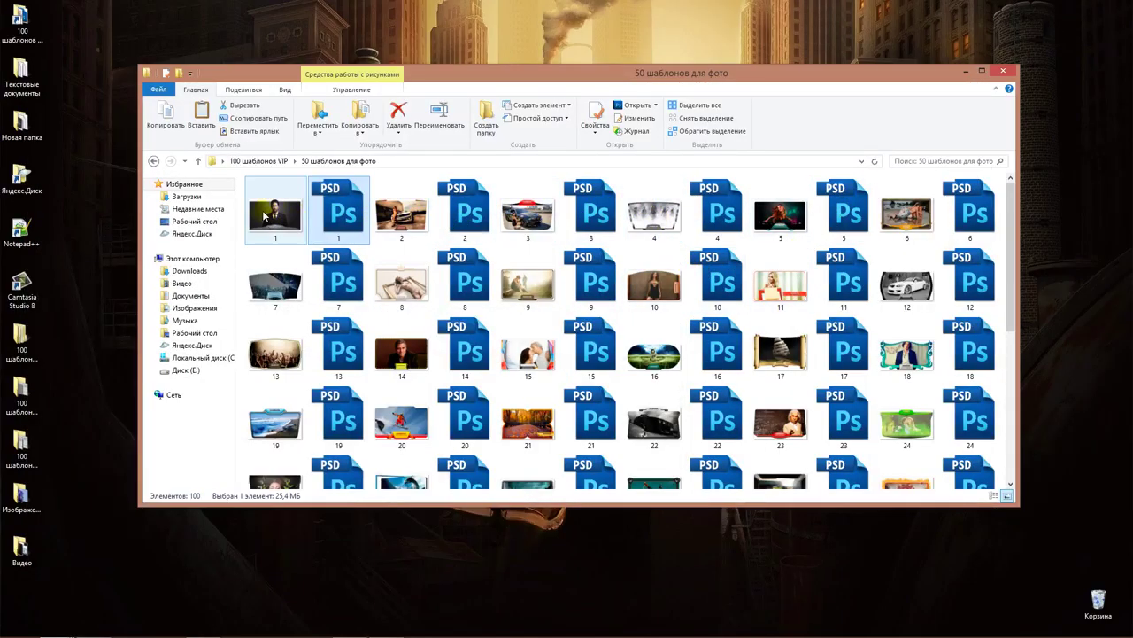
pyautogui.click(55, 629)
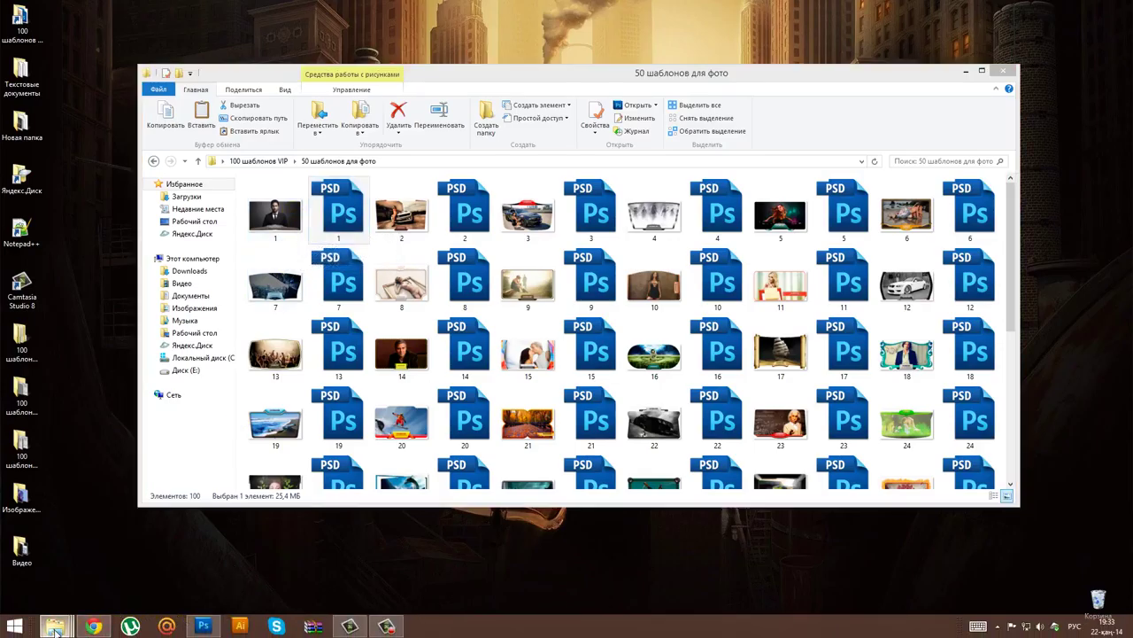
pyautogui.doubleClick(19, 507)
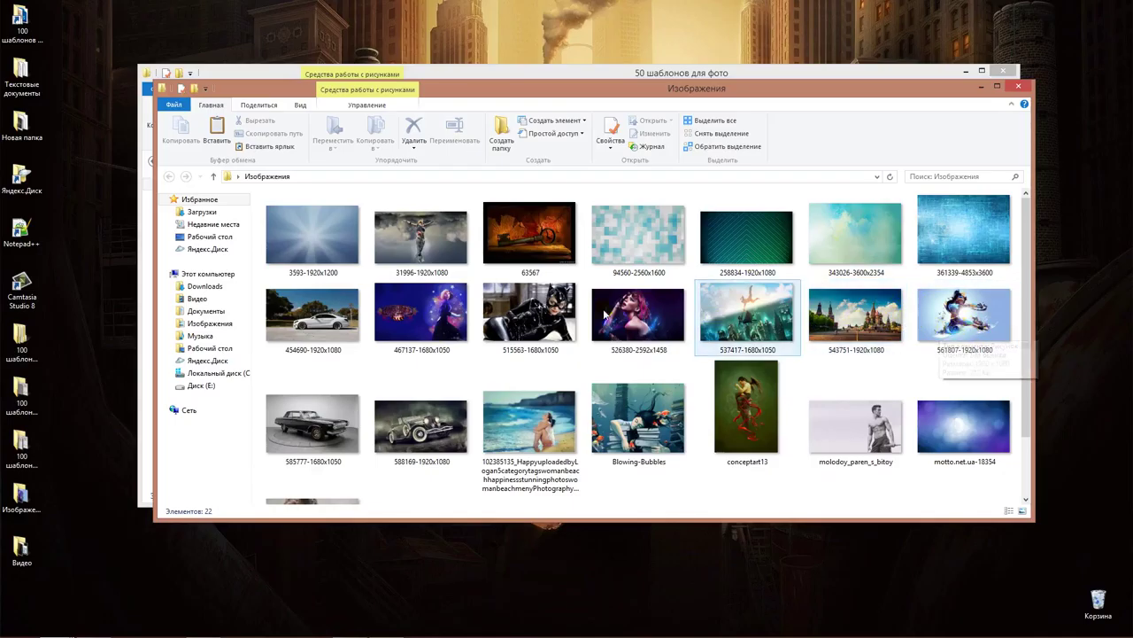
pyautogui.click(421, 423)
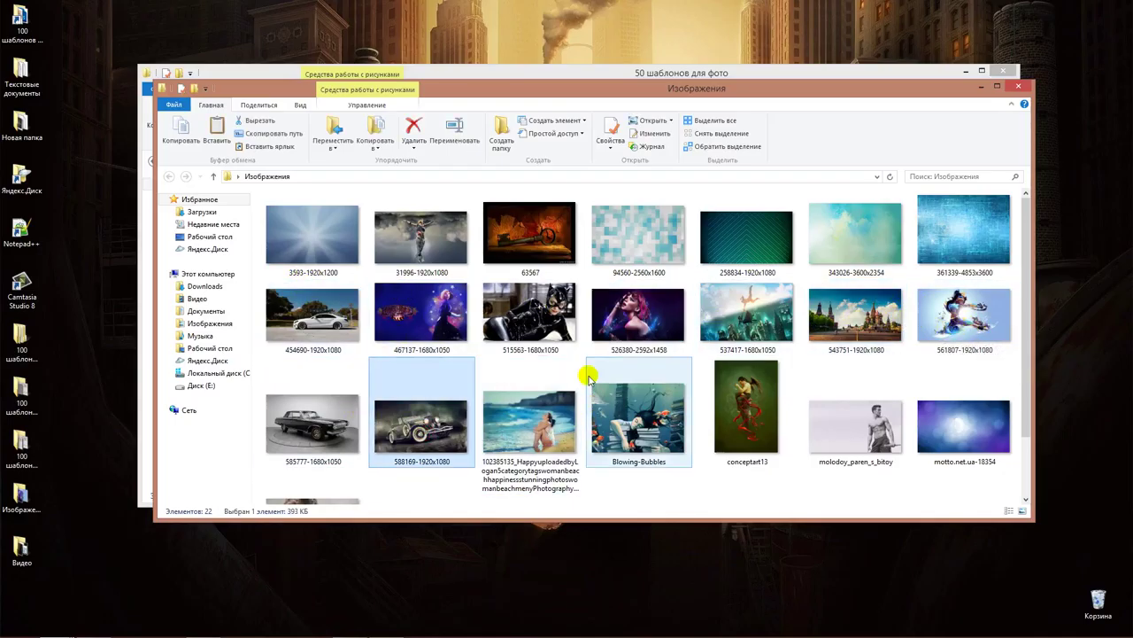
pyautogui.click(543, 330)
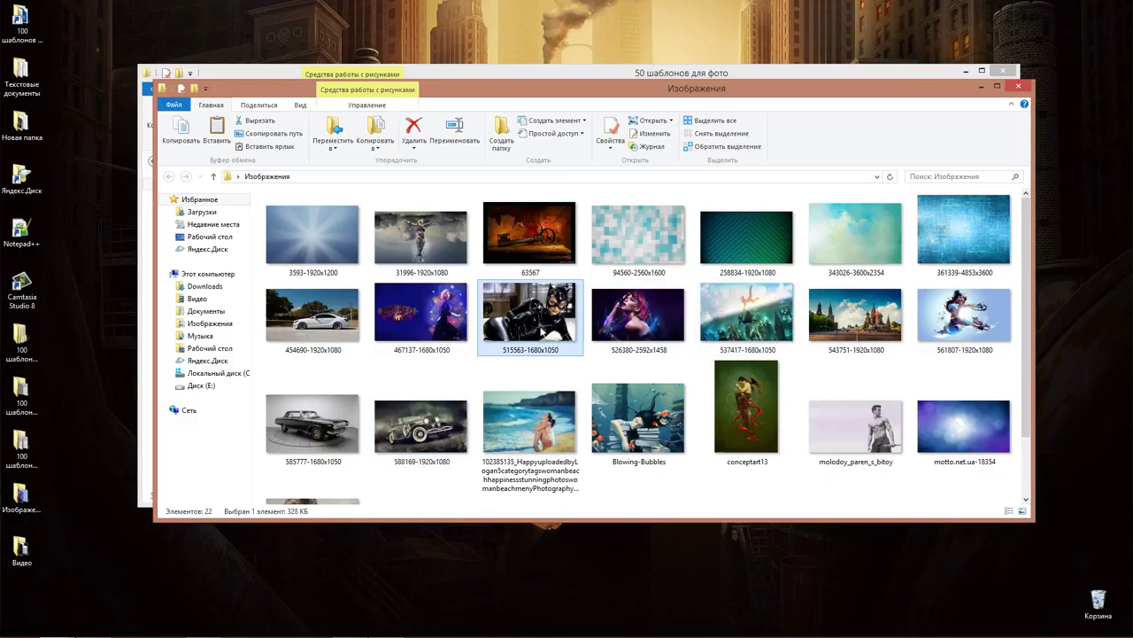
pyautogui.moveTo(543, 299); pyautogui.dragTo(316, 405)
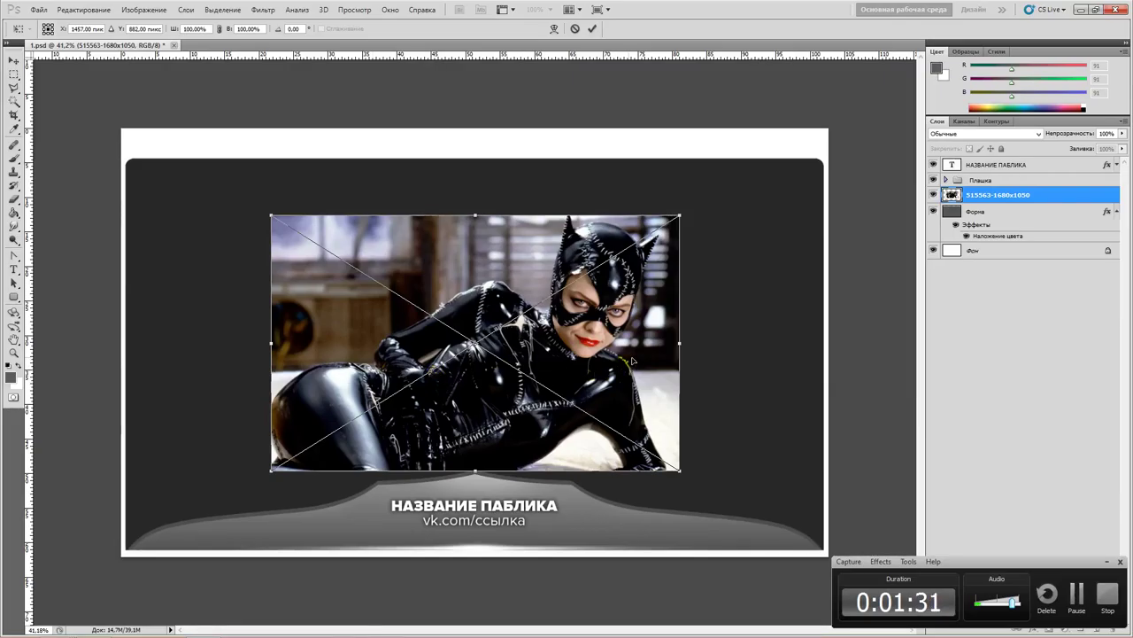
# - Align the placed picture with the dark shape's upper-left corner, scale it proportionally to about 171%, nudge it upward and apply the transformation
pyautogui.moveTo(633, 358); pyautogui.dragTo(491, 303)
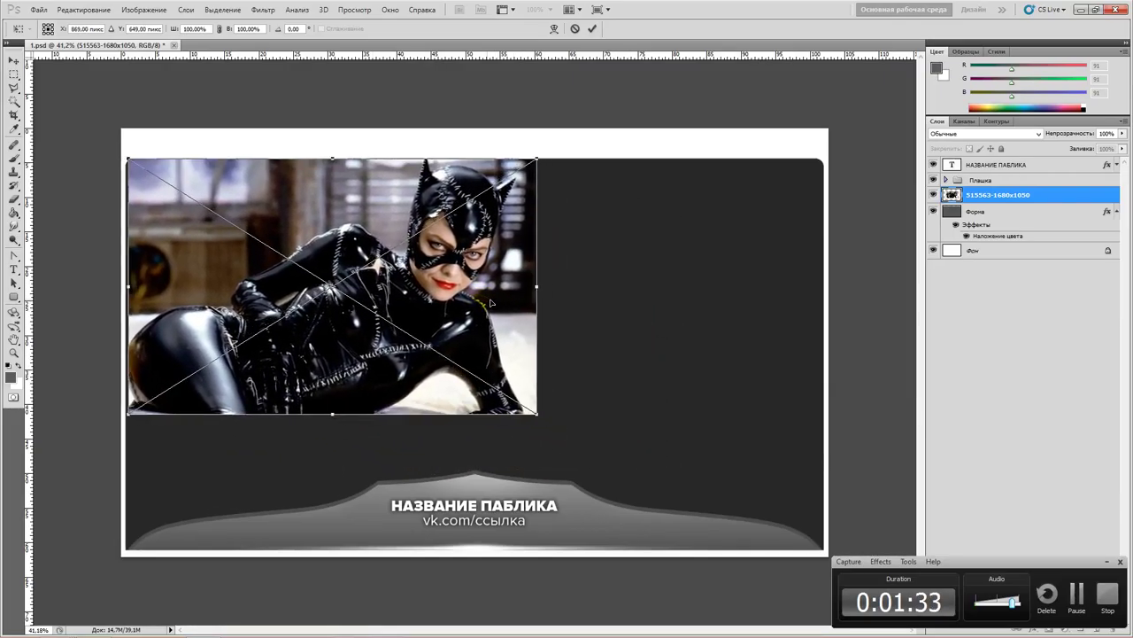
pyautogui.click(1107, 561)
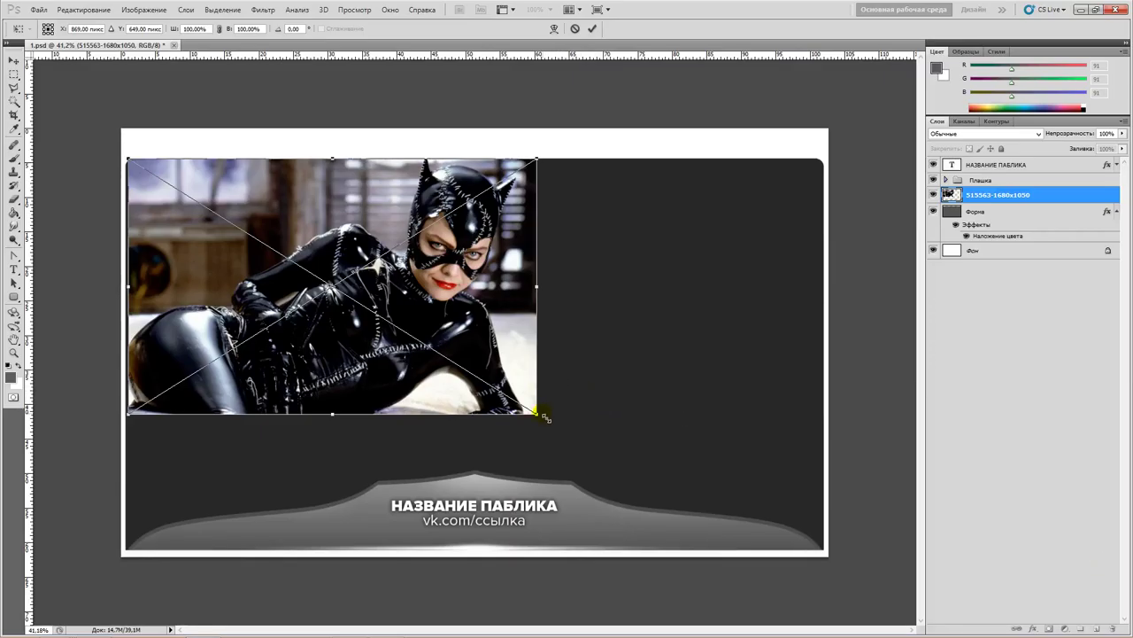
pyautogui.moveTo(537, 412); pyautogui.dragTo(818, 585)
pyautogui.press('Up')
pyautogui.press('Up')
pyautogui.press('Up')
pyautogui.press('Up')
pyautogui.press('Up')
pyautogui.press('Up')
pyautogui.press('Up')
pyautogui.press('Up')
pyautogui.press('Up')
pyautogui.press('Up')
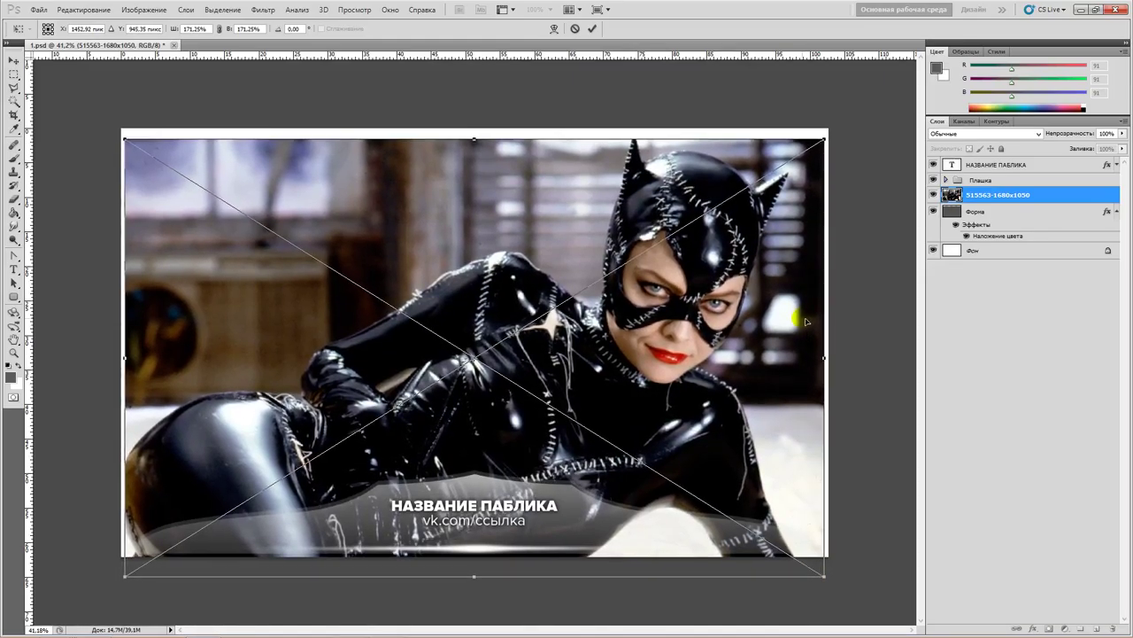
pyautogui.press('Return')
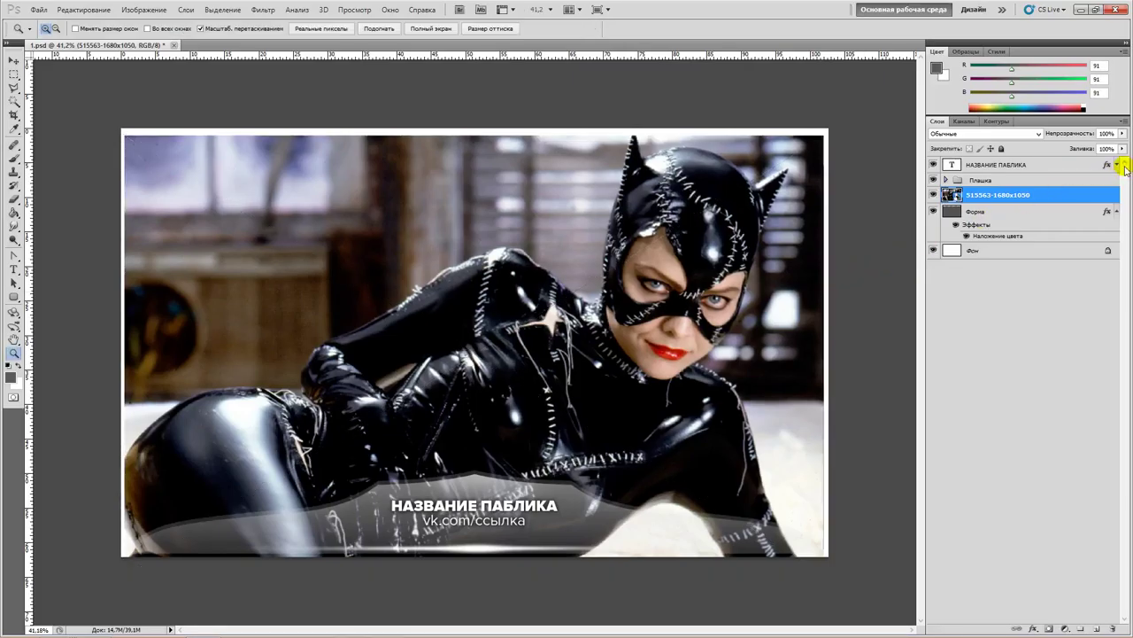
pyautogui.click(1123, 133)
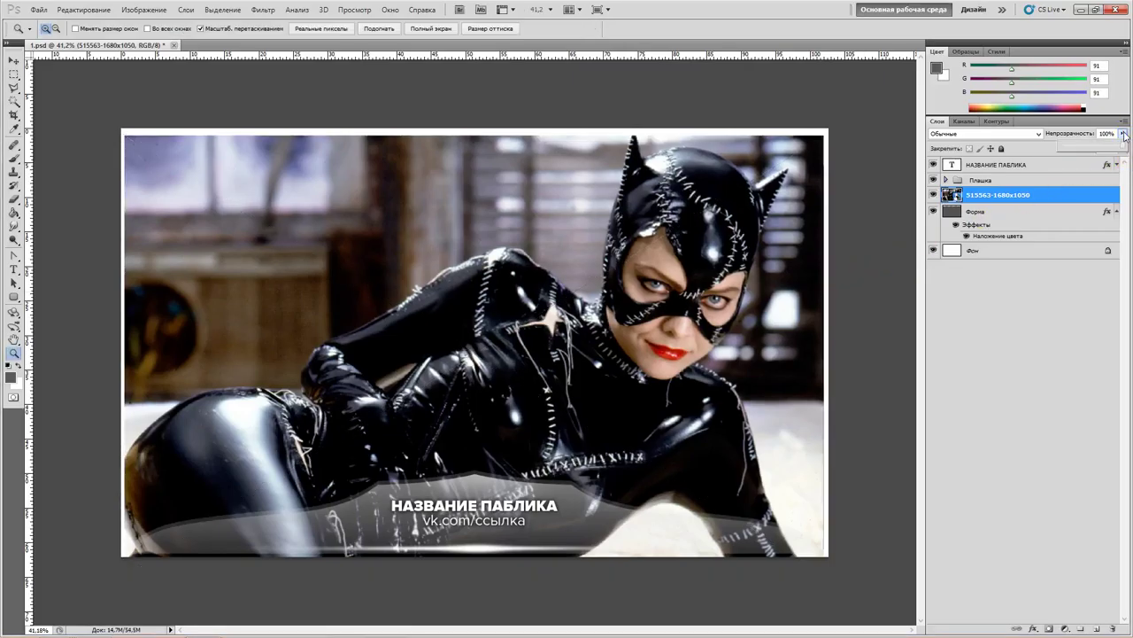
pyautogui.moveTo(1122, 142)
pyautogui.mouseDown()
pyautogui.moveTo(1111, 149)
pyautogui.moveTo(1125, 148)
pyautogui.mouseUp()
pyautogui.click(14, 62)
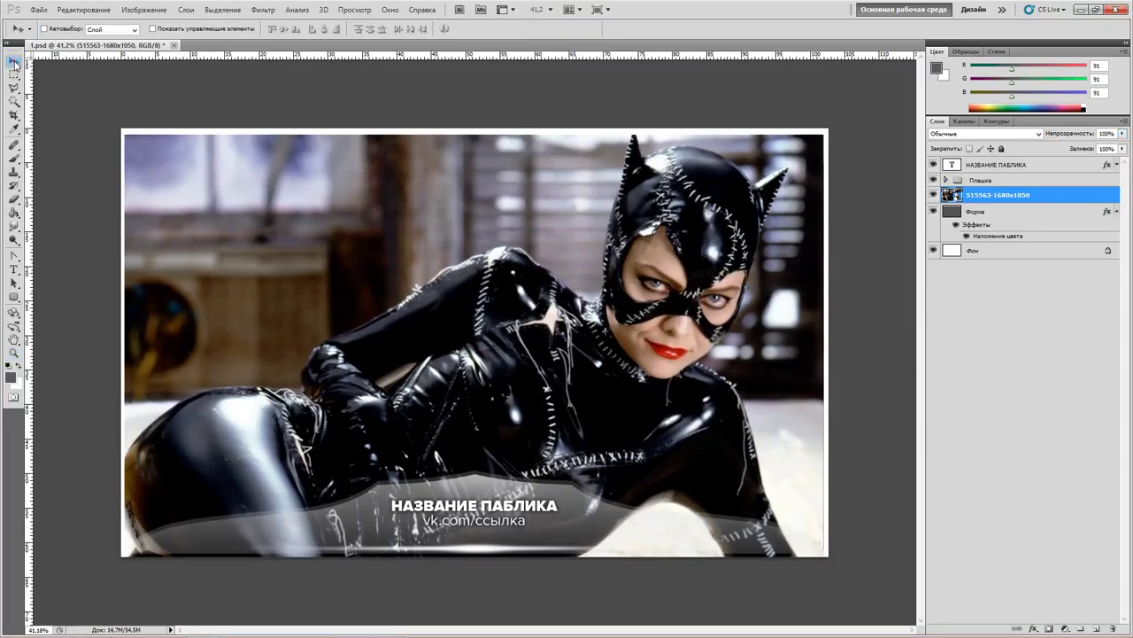
pyautogui.rightClick(983, 192)
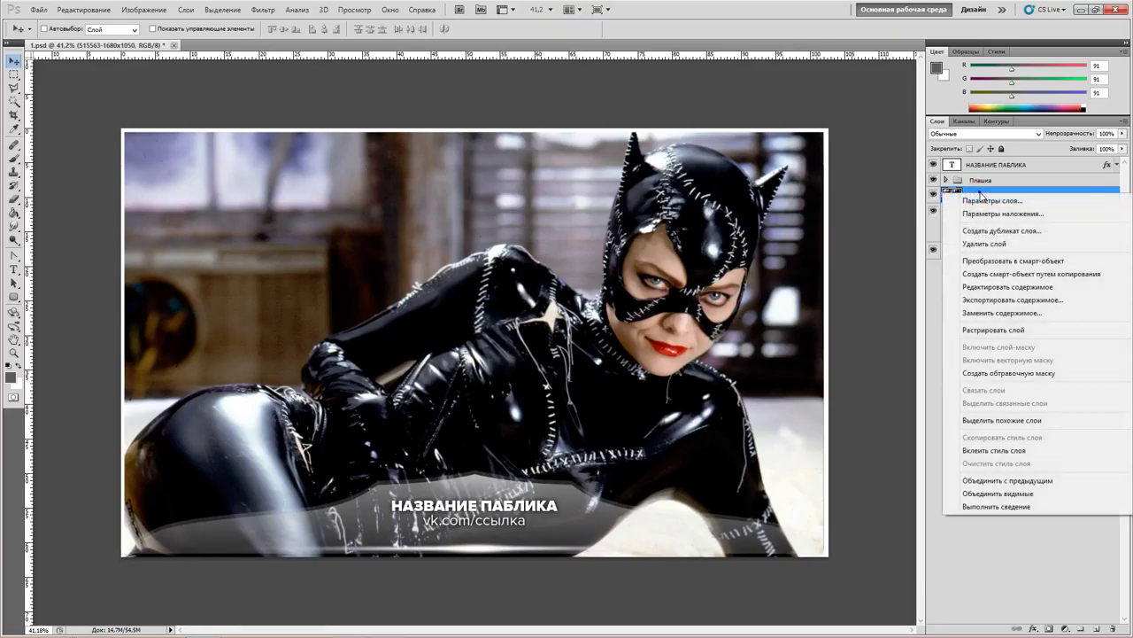
pyautogui.click(994, 331)
pyautogui.click(932, 194)
pyautogui.click(932, 194)
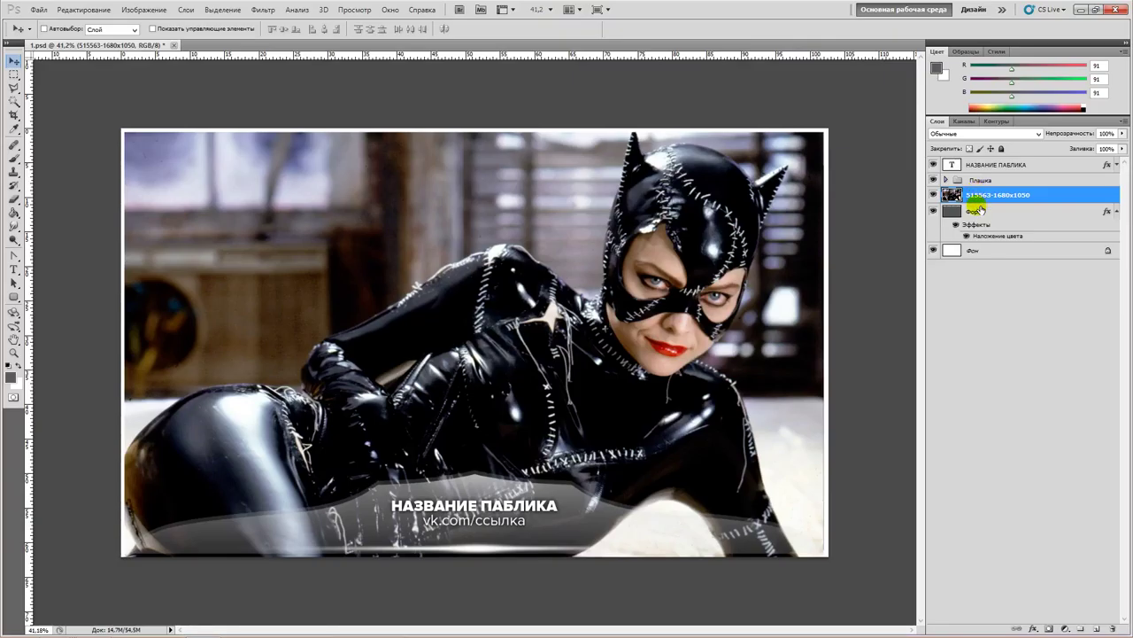
# - Select the area outside the rounded shape on the "Форма" layer with the Magic Wand
pyautogui.click(980, 213)
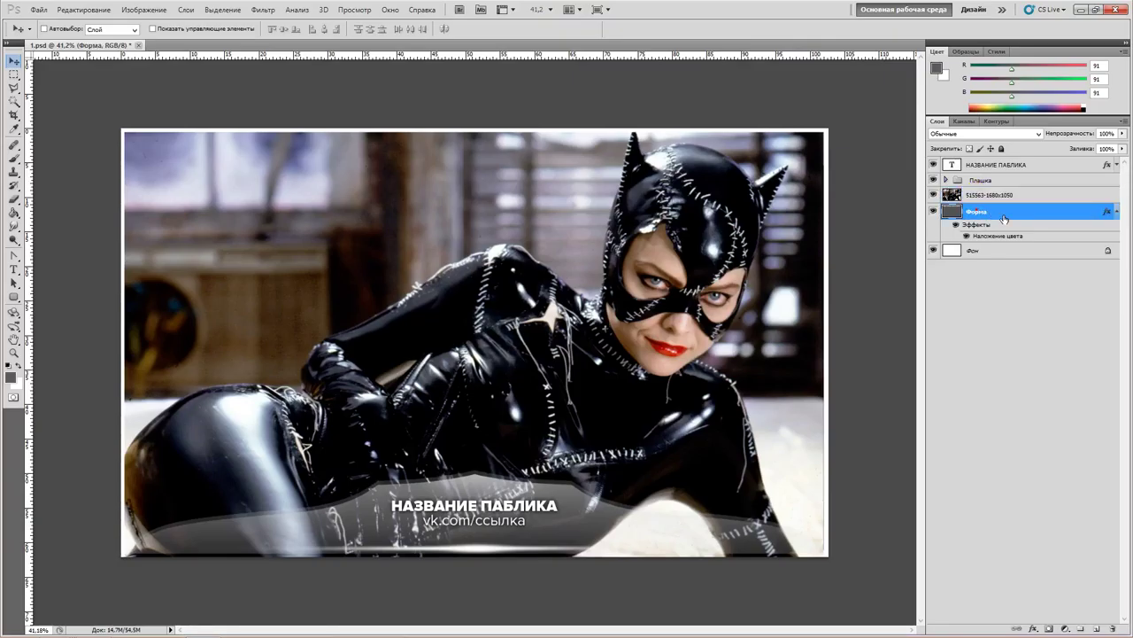
pyautogui.click(13, 103)
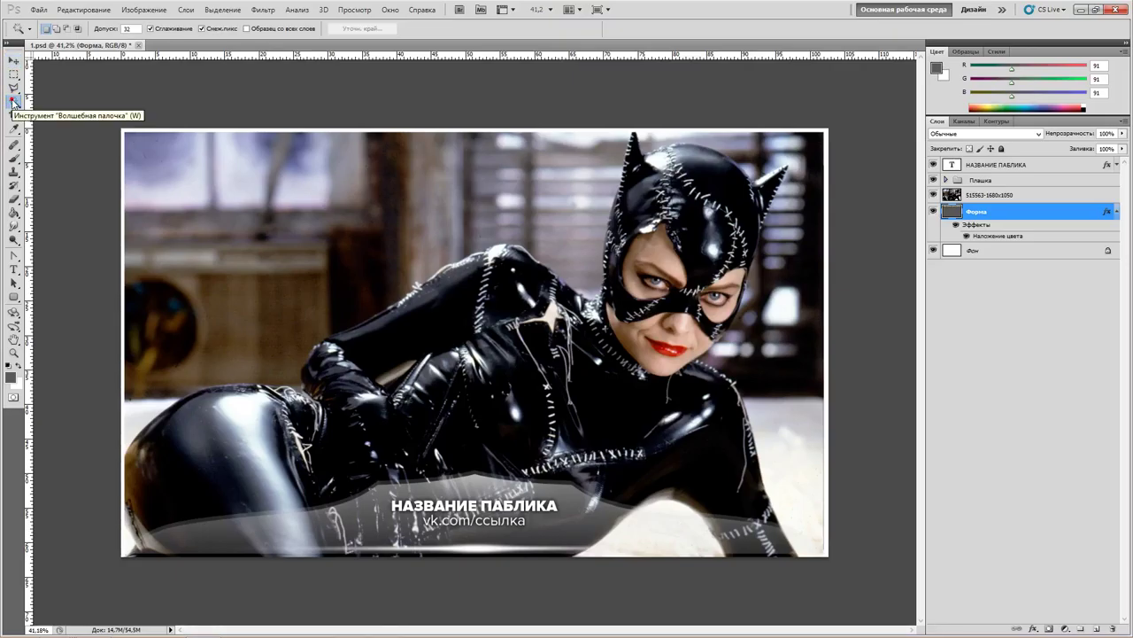
pyautogui.click(128, 132)
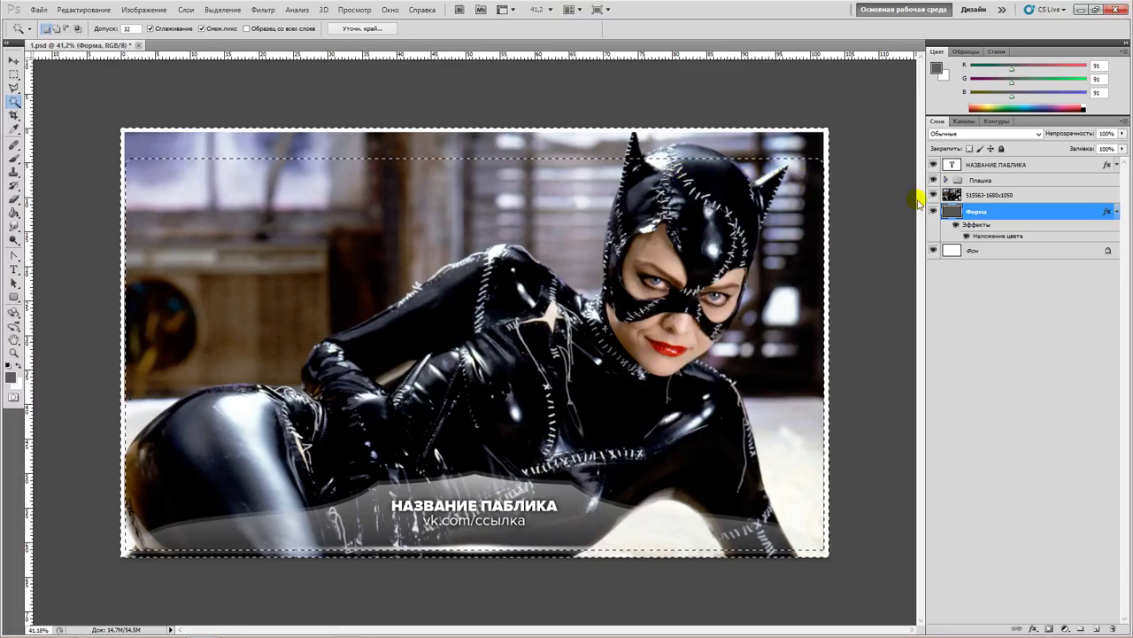
pyautogui.click(974, 197)
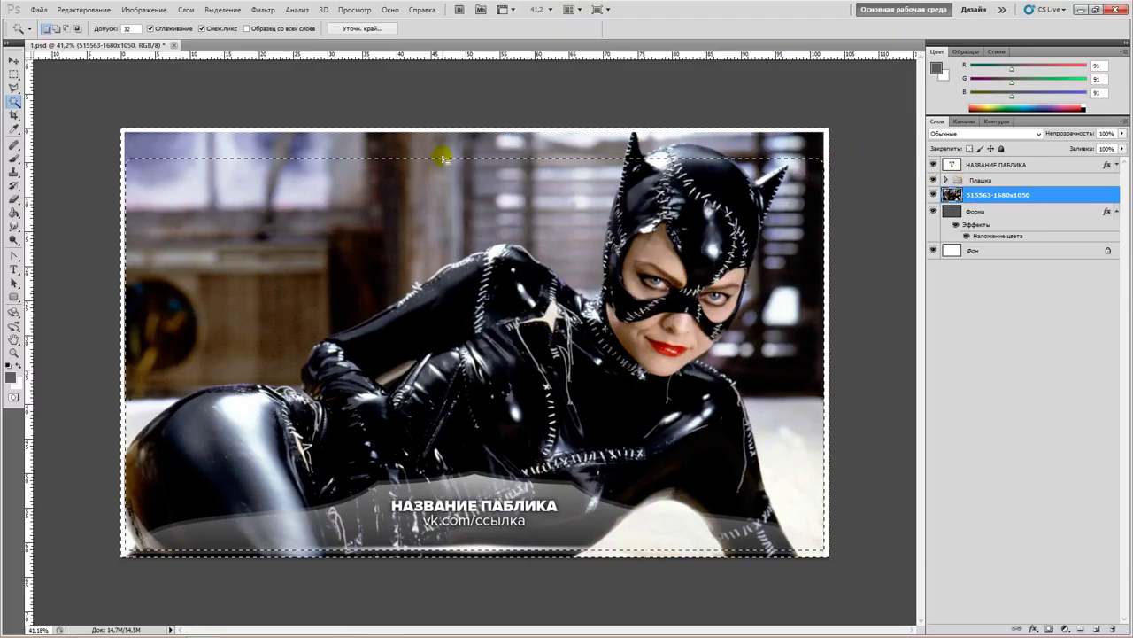
pyautogui.click(14, 199)
pyautogui.rightClick(298, 230)
pyautogui.click(339, 302)
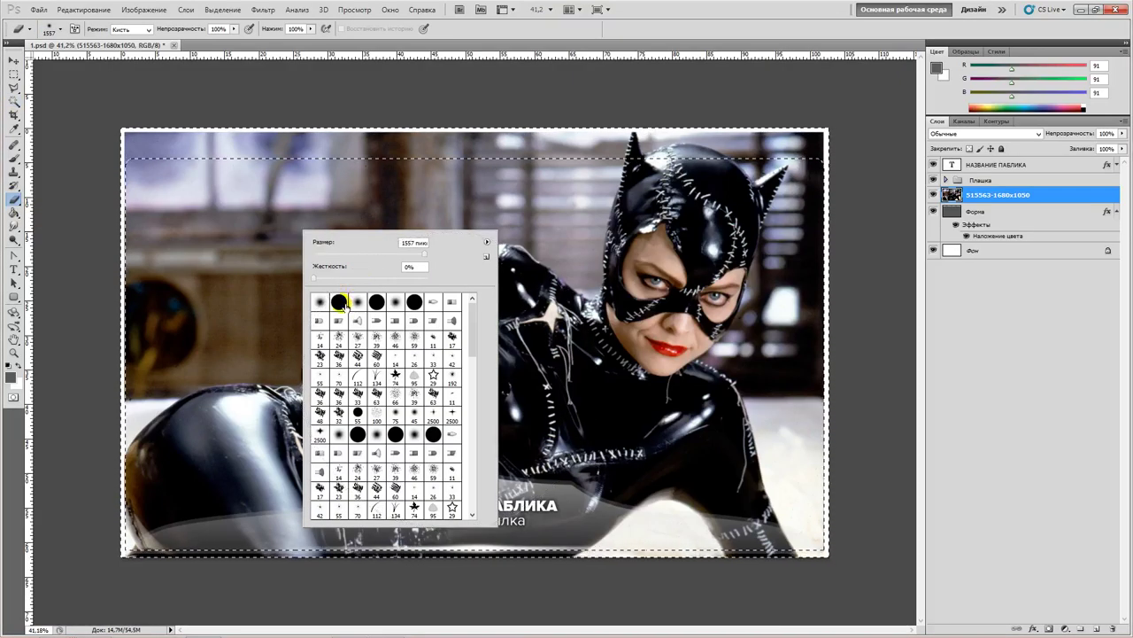
pyautogui.click(413, 252)
# - Erase the picture within the selection around the shape, leaving the part around the top of the head
pyautogui.moveTo(481, 142); pyautogui.dragTo(133, 139)
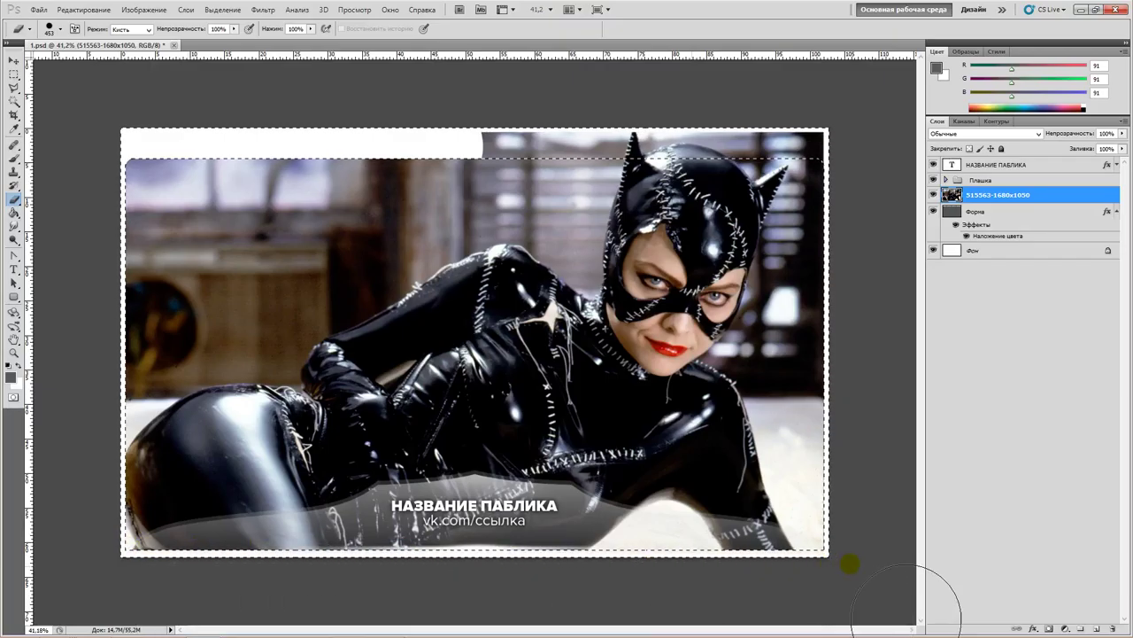
pyautogui.moveTo(898, 194); pyautogui.dragTo(849, 194)
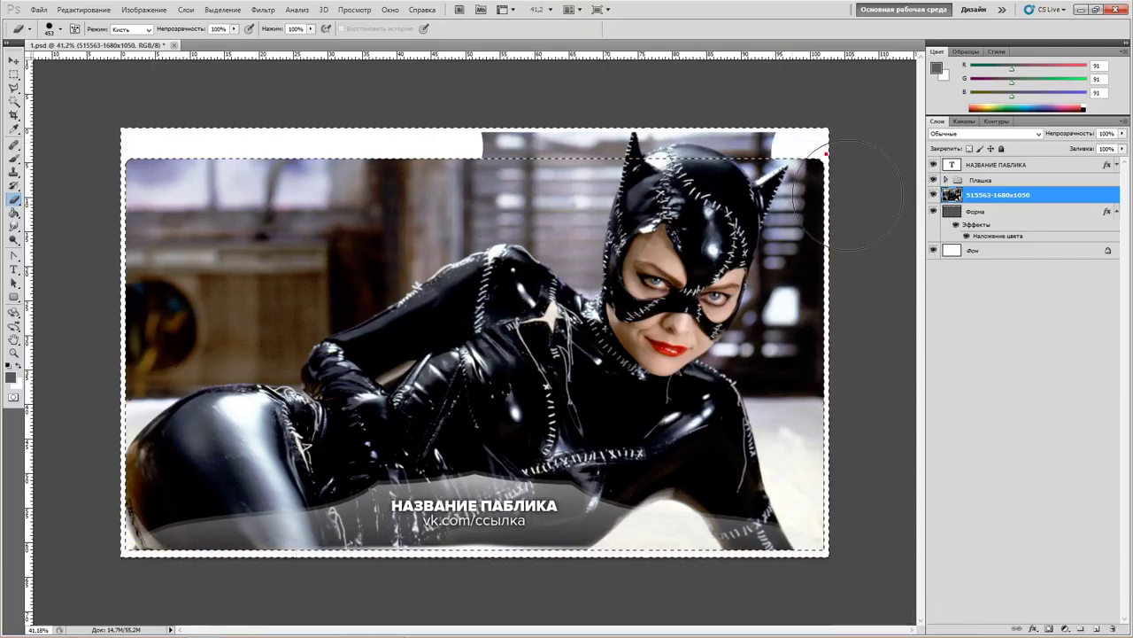
pyautogui.moveTo(583, 177); pyautogui.dragTo(506, 132)
# - Erase the background beside the outer edge of the left cat ear with a hard 41 px Eraser
pyautogui.click(14, 352)
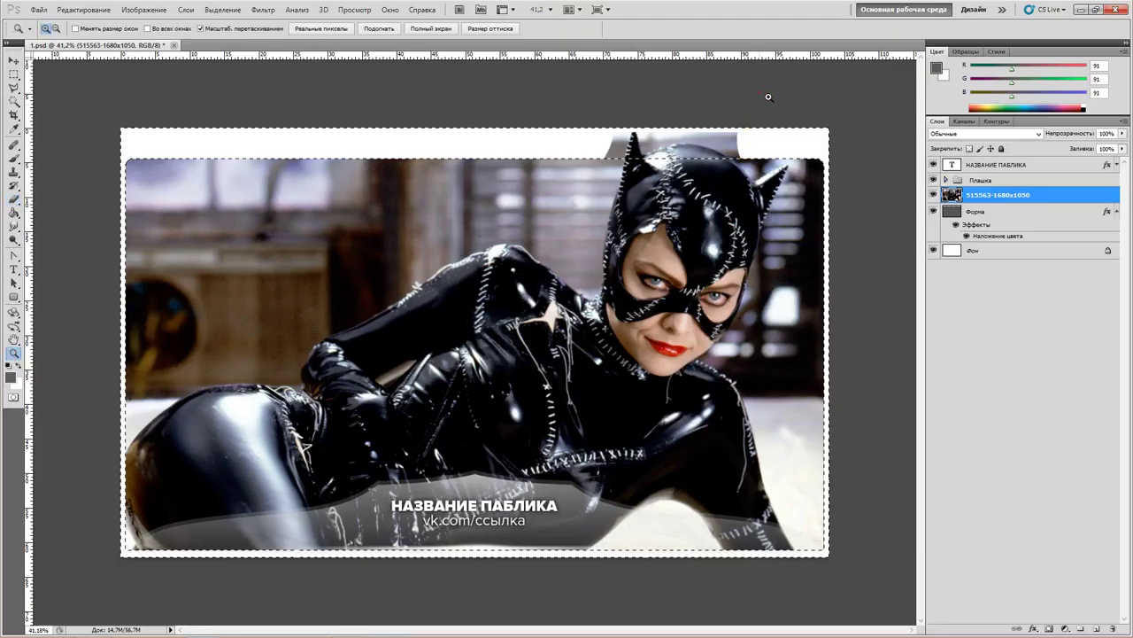
pyautogui.moveTo(769, 96); pyautogui.dragTo(816, 117)
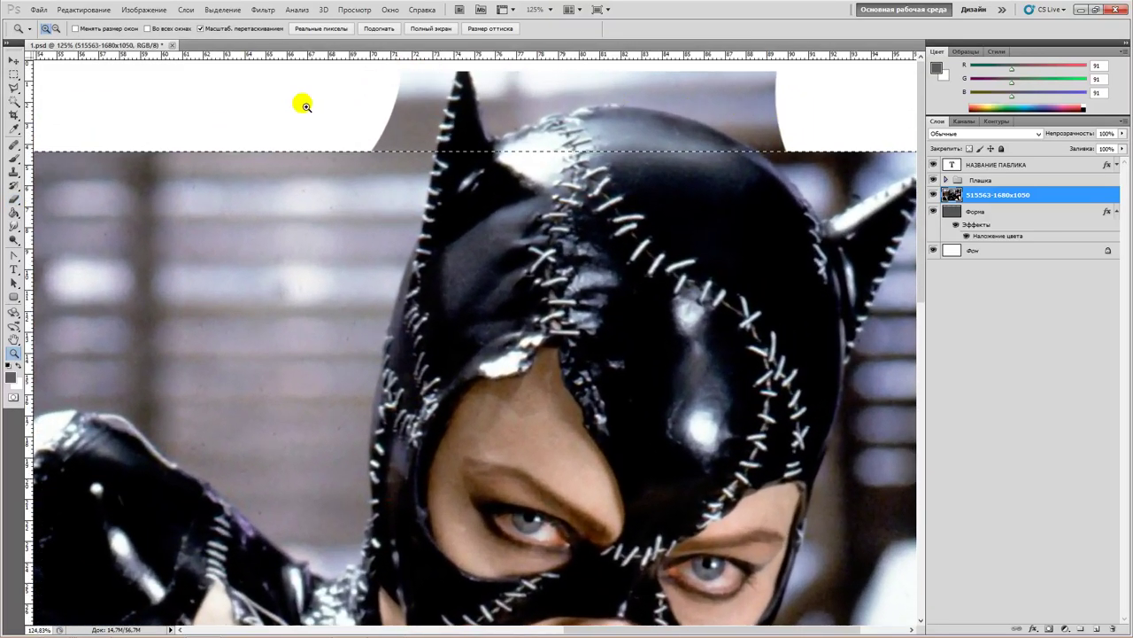
pyautogui.hotkey('ctrl', '0')
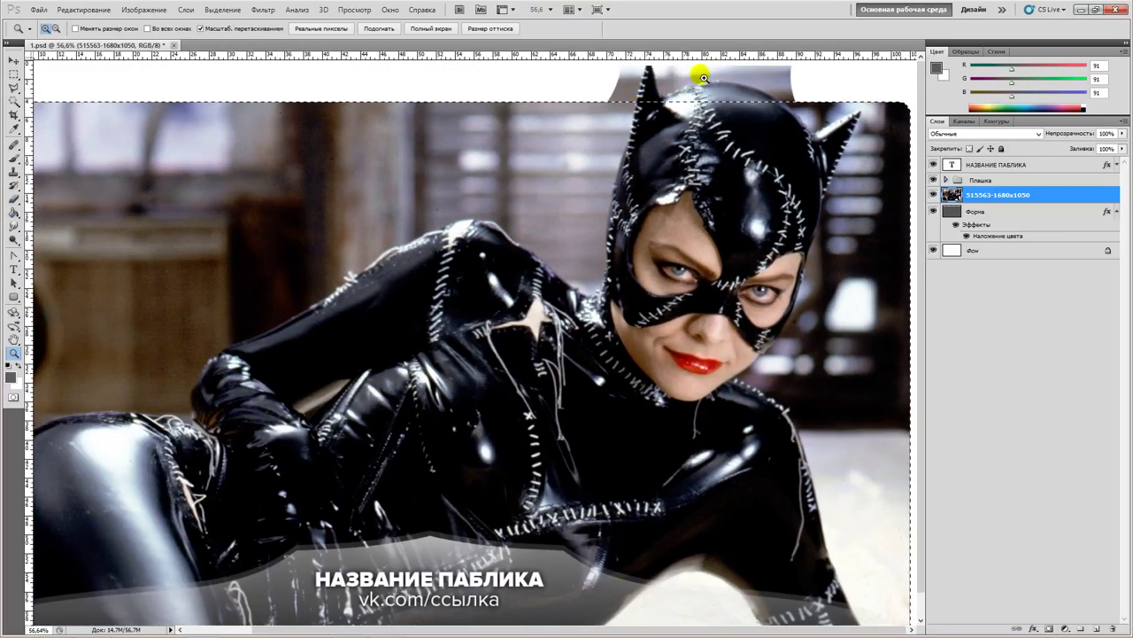
pyautogui.moveTo(704, 78); pyautogui.dragTo(776, 81)
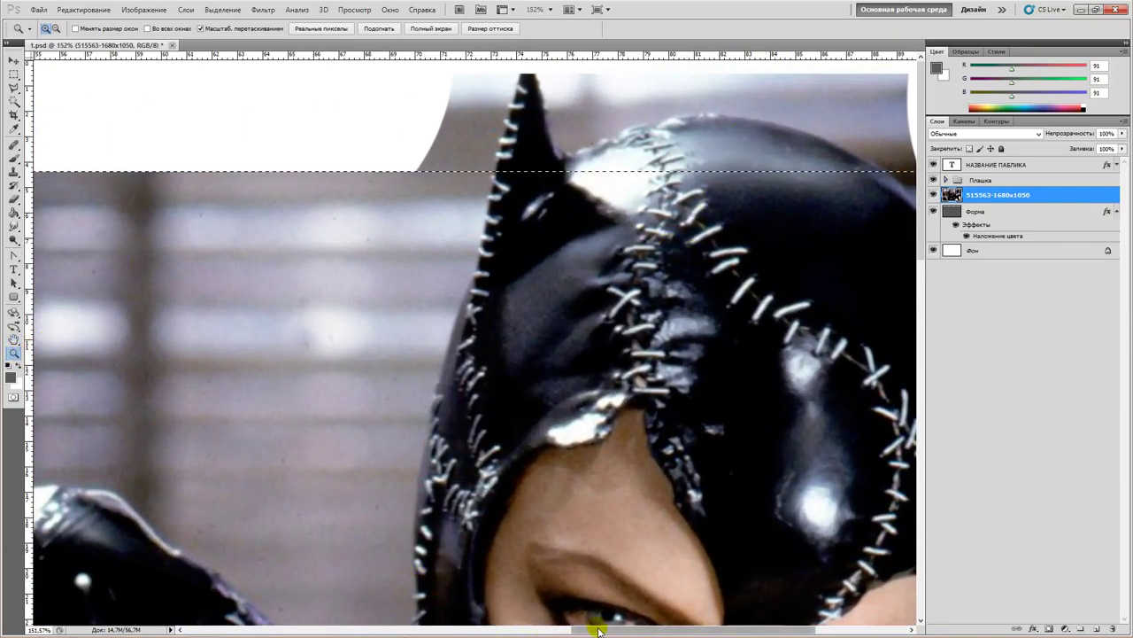
pyautogui.moveTo(599, 630); pyautogui.dragTo(646, 630)
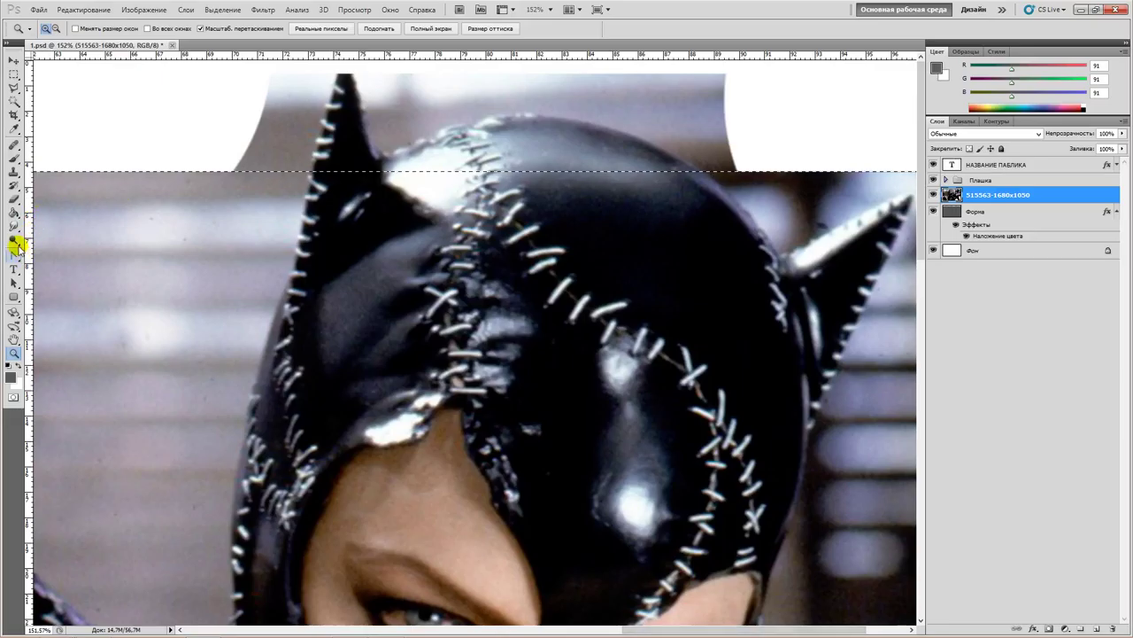
pyautogui.click(14, 197)
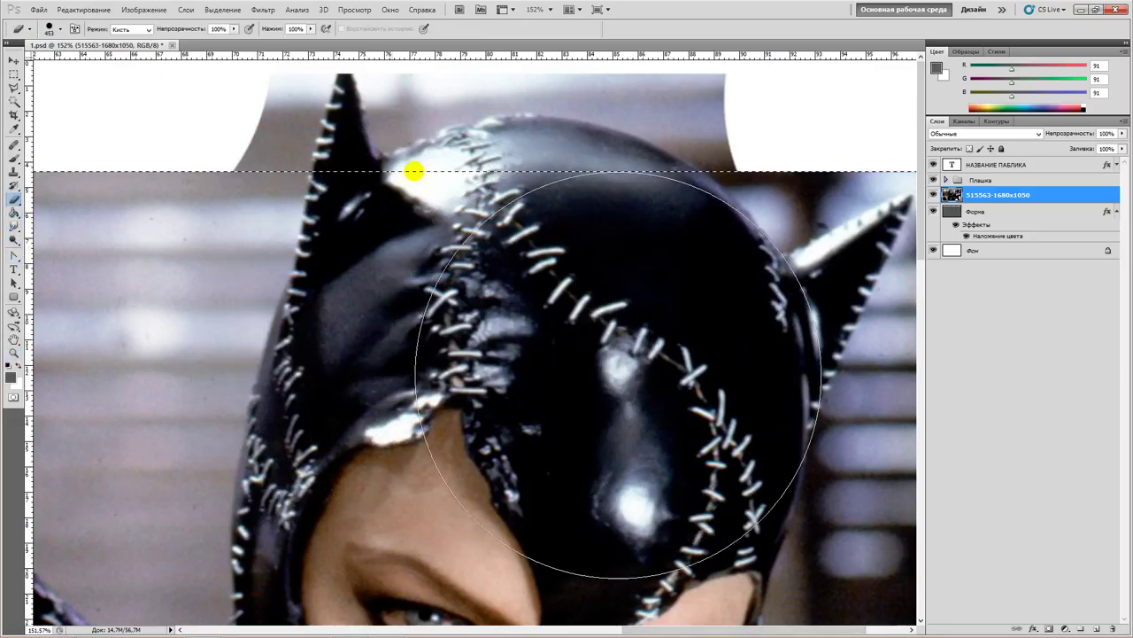
pyautogui.rightClick(454, 182)
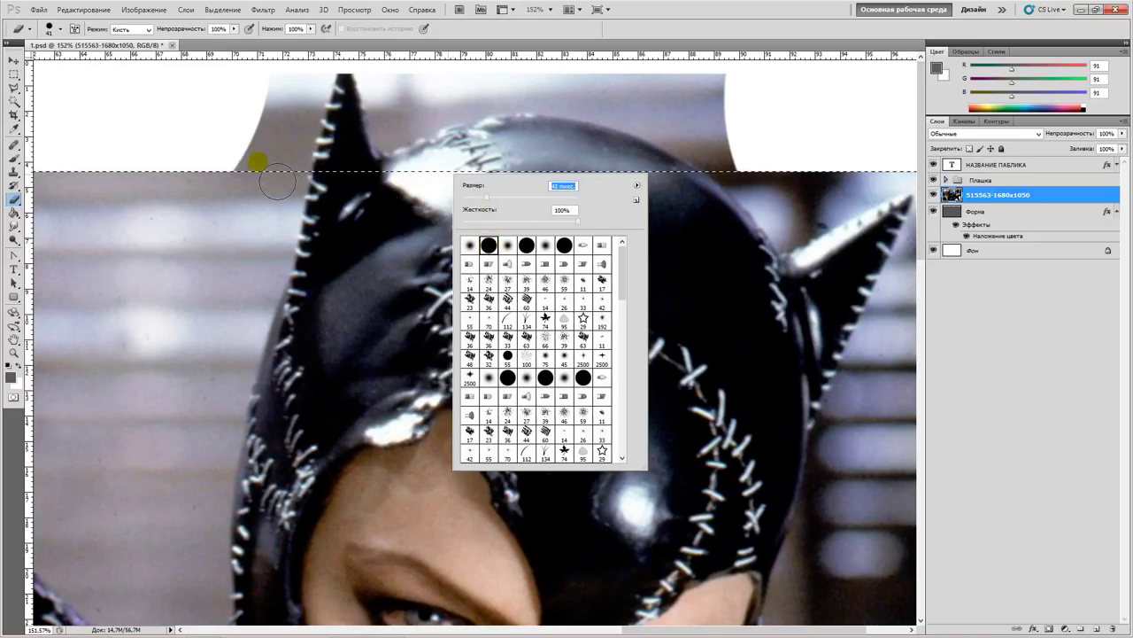
pyautogui.moveTo(277, 181)
pyautogui.mouseDown()
pyautogui.moveTo(299, 80)
pyautogui.moveTo(316, 68)
pyautogui.moveTo(334, 93)
pyautogui.moveTo(303, 111)
pyautogui.moveTo(294, 136)
pyautogui.moveTo(304, 121)
pyautogui.moveTo(320, 142)
pyautogui.mouseUp()
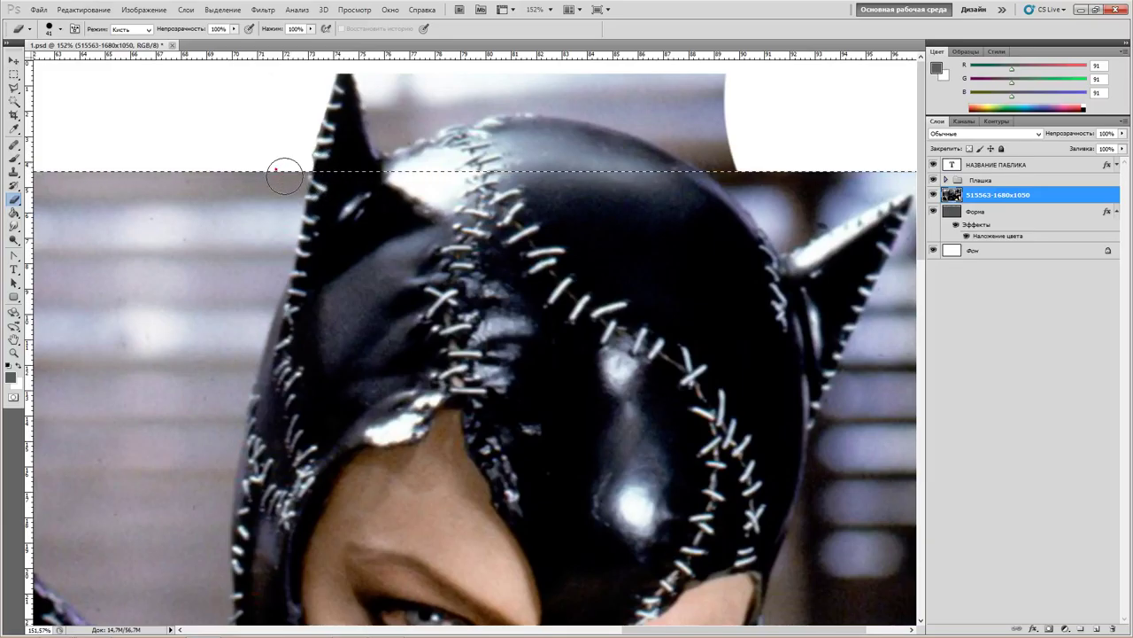
pyautogui.moveTo(314, 165)
pyautogui.mouseDown()
pyautogui.moveTo(301, 132)
pyautogui.moveTo(321, 141)
pyautogui.mouseUp()
# - Reduce the Eraser to 8 px and clean the background tightly along the edges of the left ear
pyautogui.rightClick(330, 143)
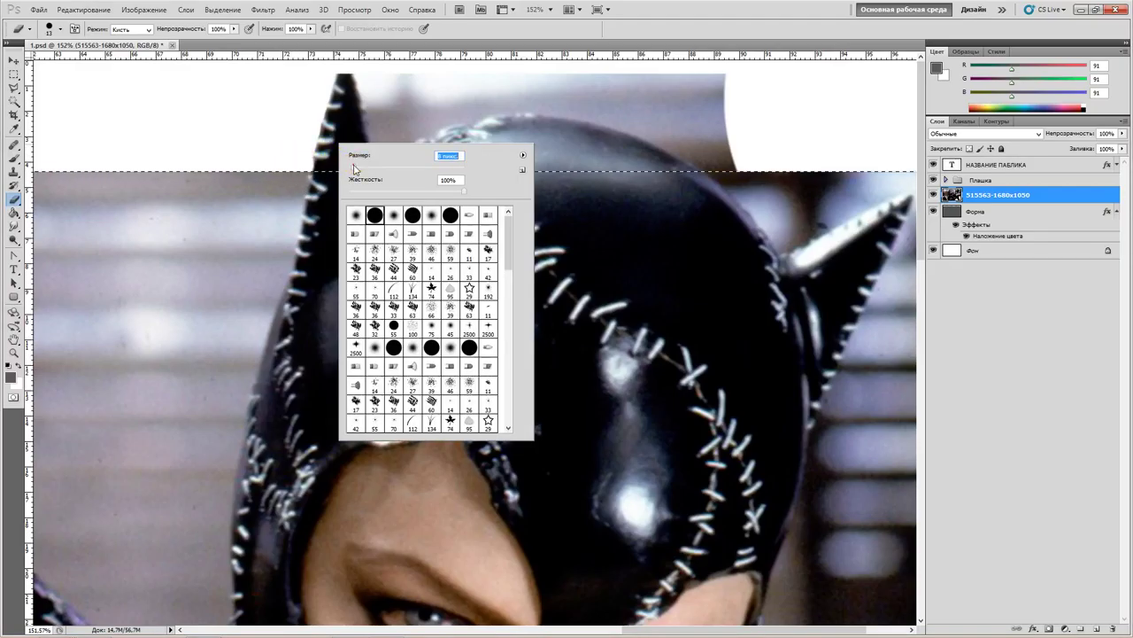
pyautogui.click(310, 161)
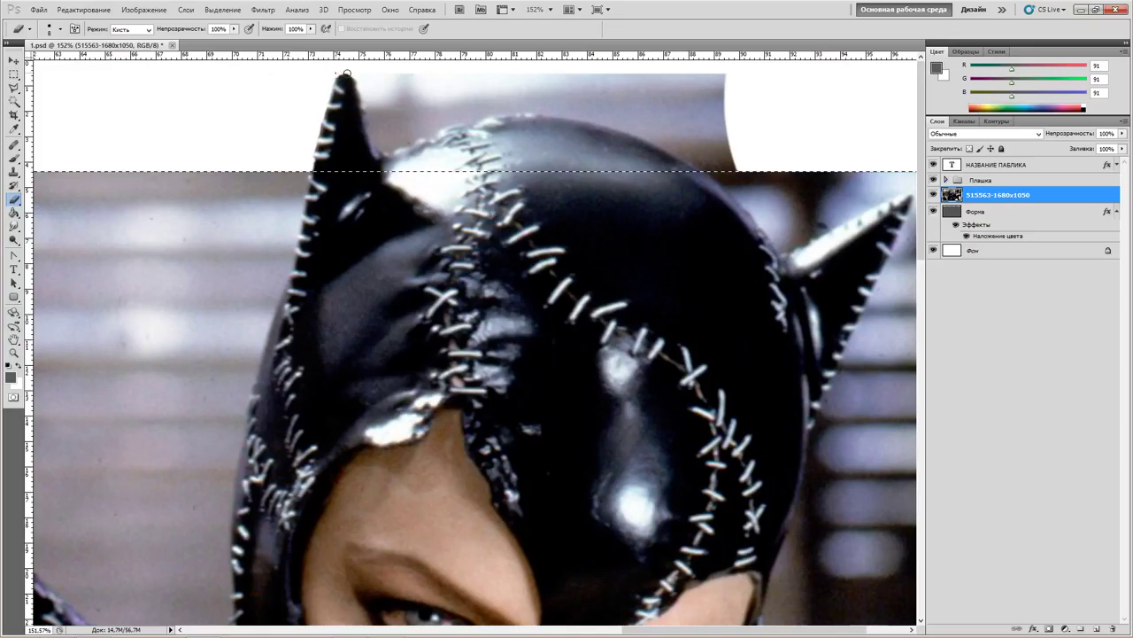
pyautogui.moveTo(366, 92)
pyautogui.mouseDown()
pyautogui.moveTo(389, 151)
pyautogui.moveTo(378, 98)
pyautogui.mouseUp()
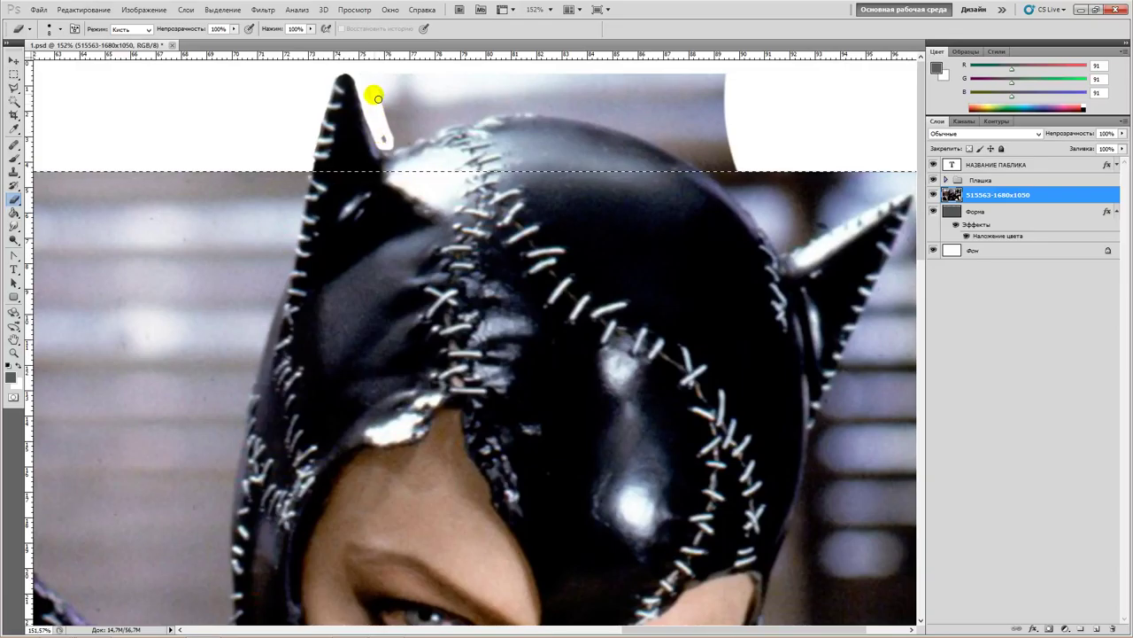
# - Set the Eraser to 36 px and erase the upper strip and right end of the background above the head
pyautogui.rightClick(565, 127)
pyautogui.press('Return')
pyautogui.moveTo(382, 92)
pyautogui.mouseDown()
pyautogui.moveTo(728, 113)
pyautogui.moveTo(744, 99)
pyautogui.moveTo(748, 158)
pyautogui.mouseUp()
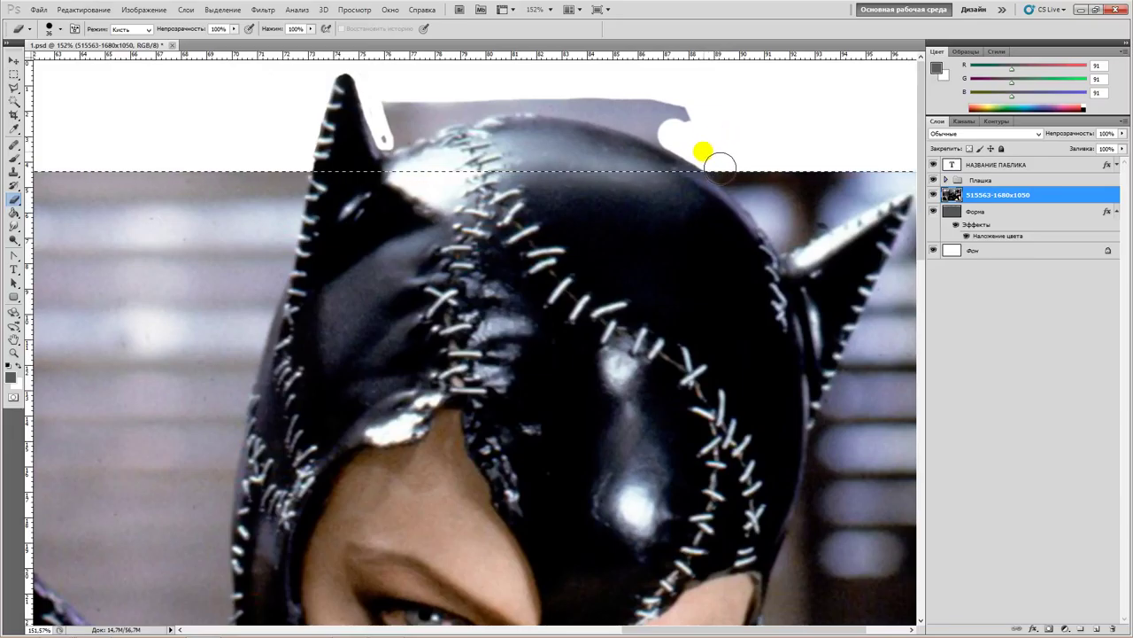
# - Set the Eraser to 30 px and erase the background in the gap beside the left ear's inner edge
pyautogui.rightClick(678, 132)
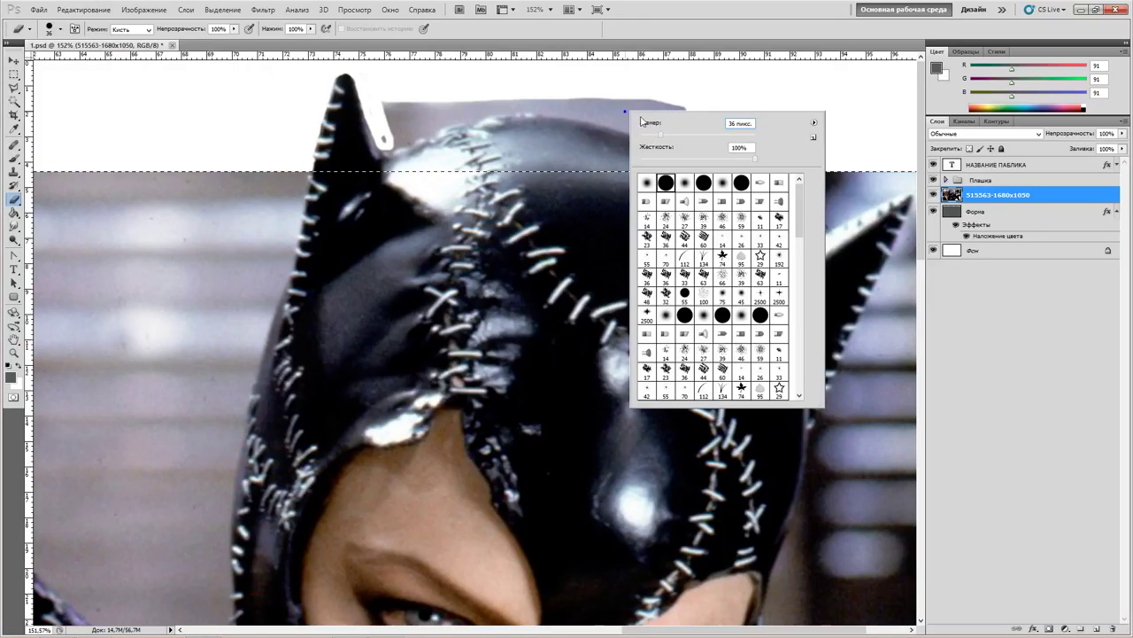
pyautogui.moveTo(660, 138); pyautogui.dragTo(659, 137)
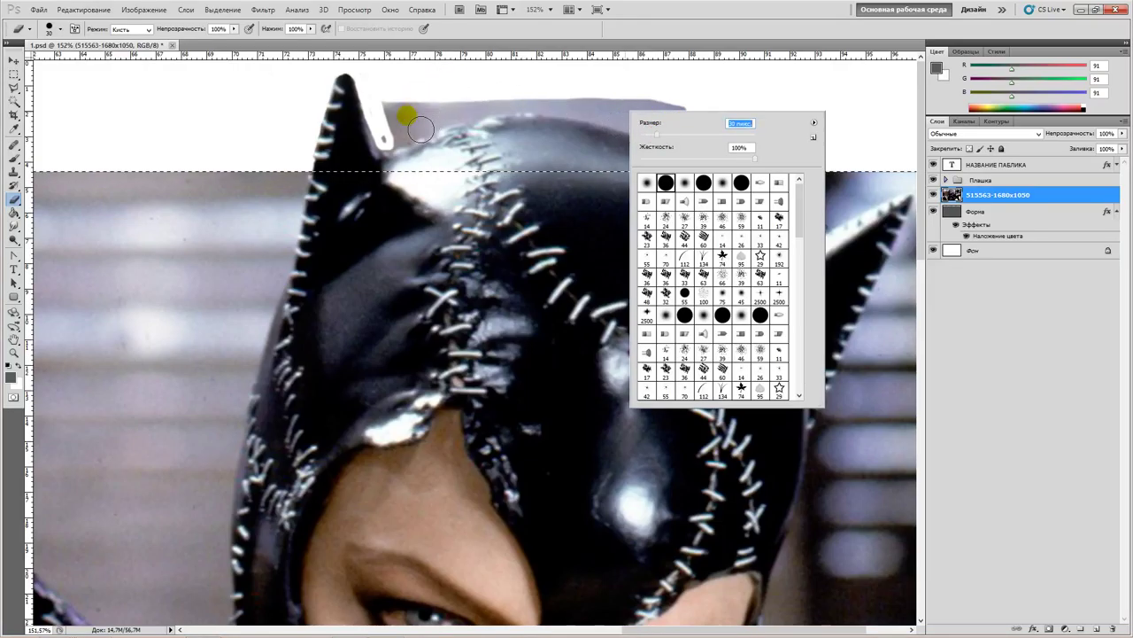
pyautogui.click(392, 118)
pyautogui.moveTo(387, 119); pyautogui.dragTo(399, 139)
pyautogui.click(387, 131)
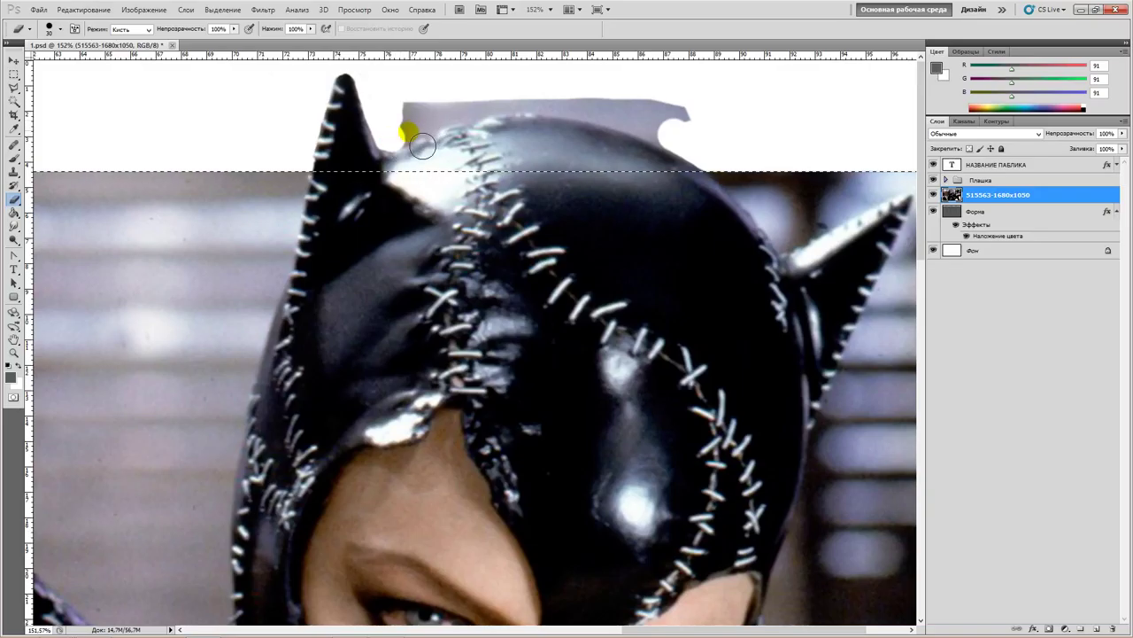
# - Erase the remaining background along the top contour of the mask and set the Eraser size to 24 px
pyautogui.click(418, 124)
pyautogui.click(429, 130)
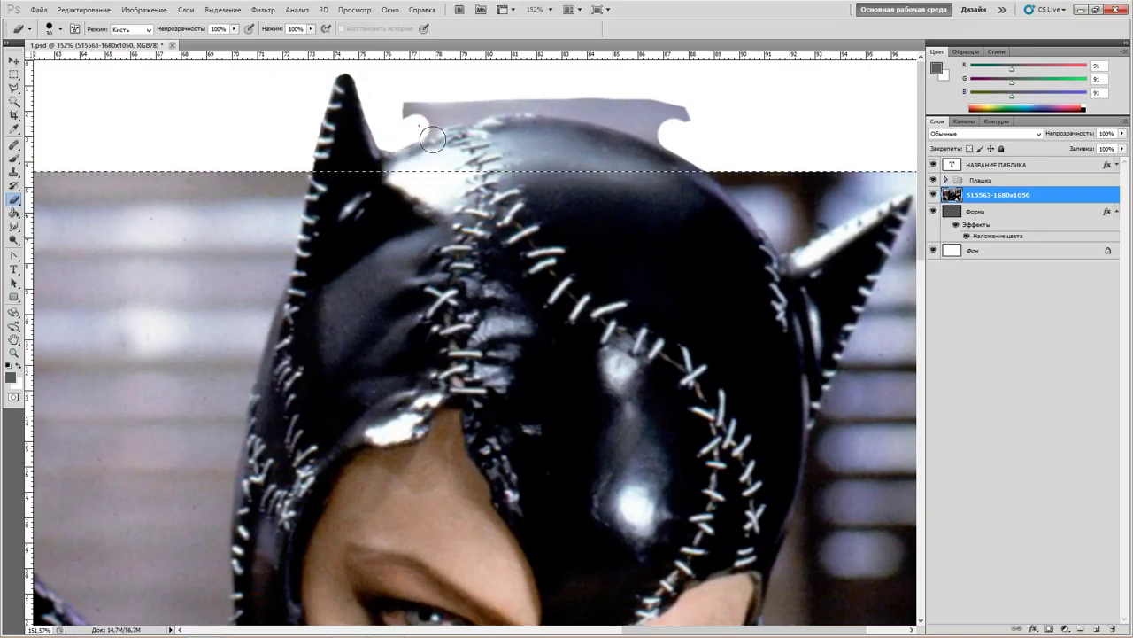
pyautogui.click(445, 133)
pyautogui.click(441, 112)
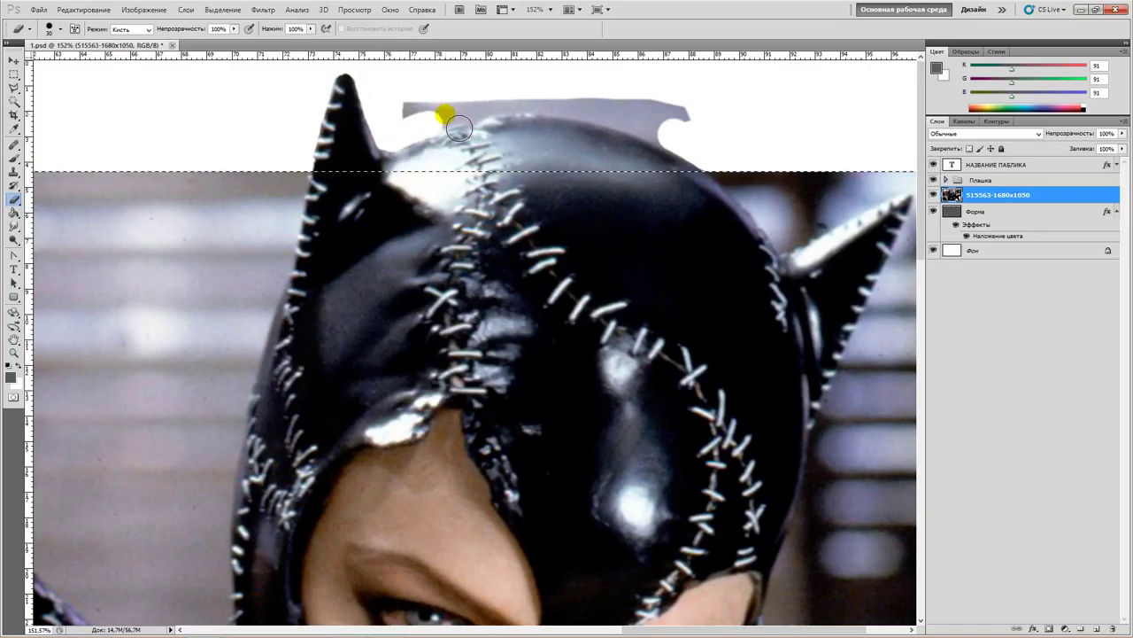
pyautogui.click(435, 117)
pyautogui.click(475, 124)
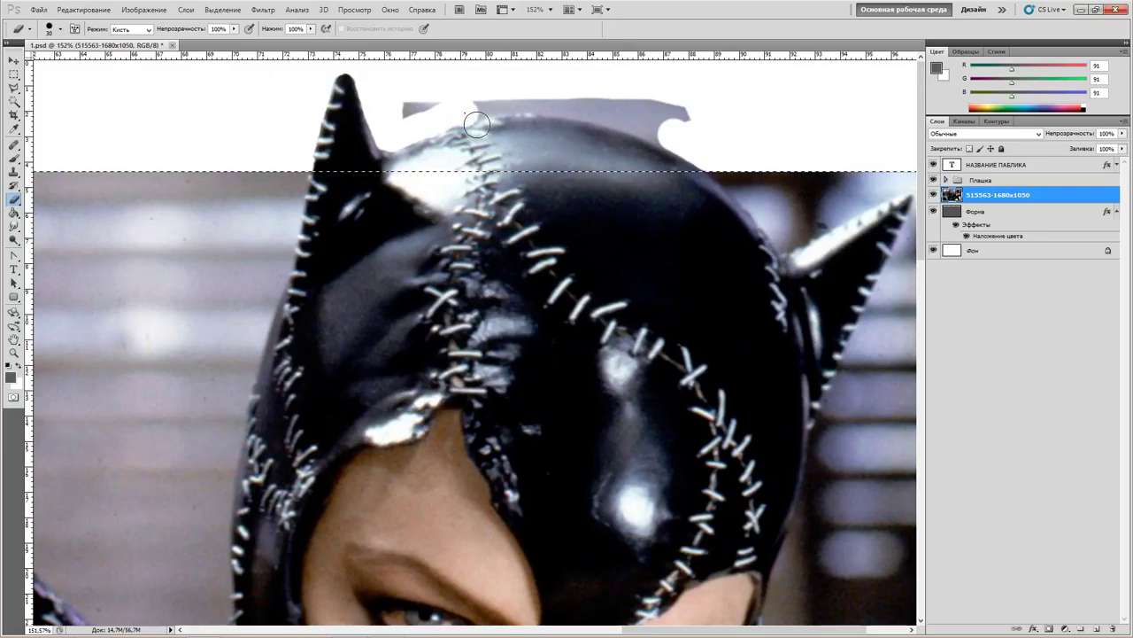
pyautogui.click(462, 128)
pyautogui.click(455, 102)
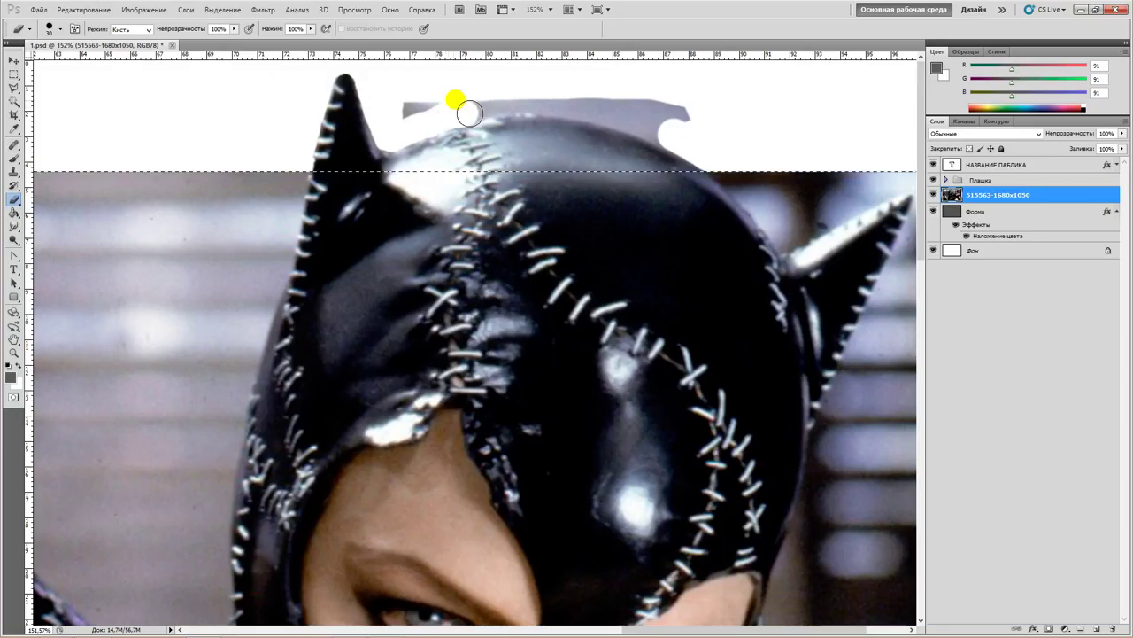
pyautogui.click(435, 104)
pyautogui.click(417, 93)
pyautogui.click(469, 100)
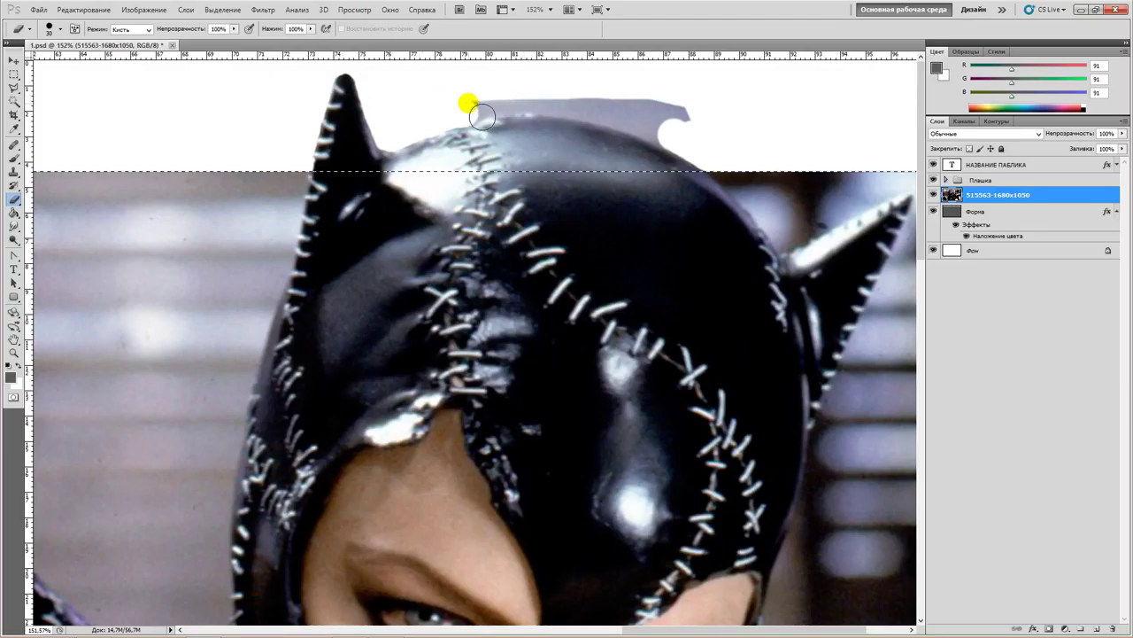
pyautogui.click(474, 108)
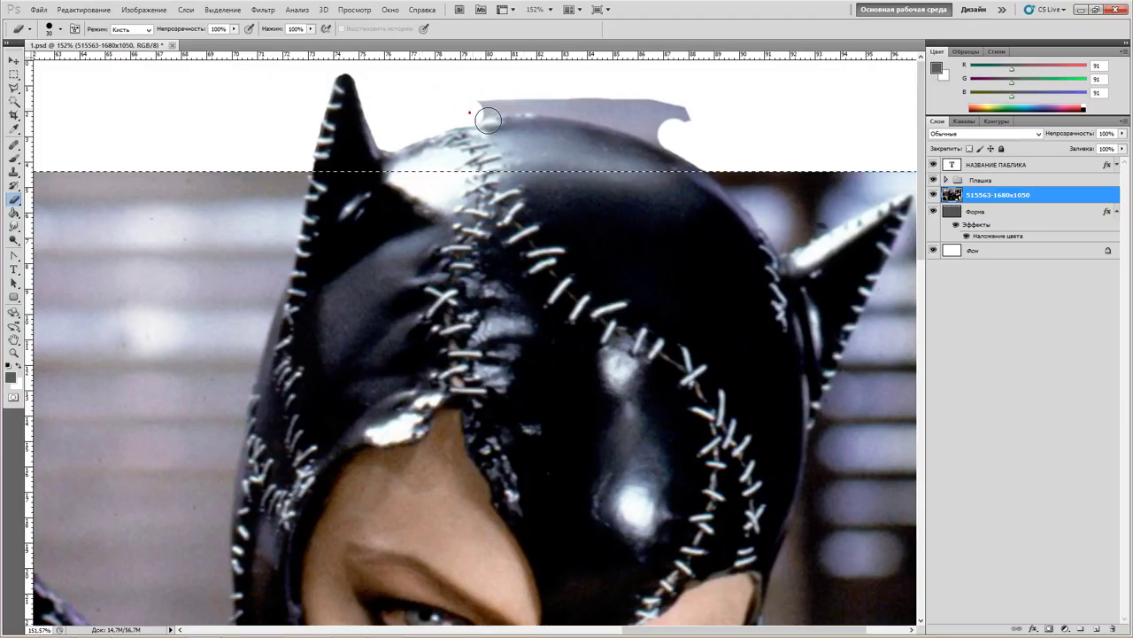
pyautogui.click(498, 102)
pyautogui.click(475, 109)
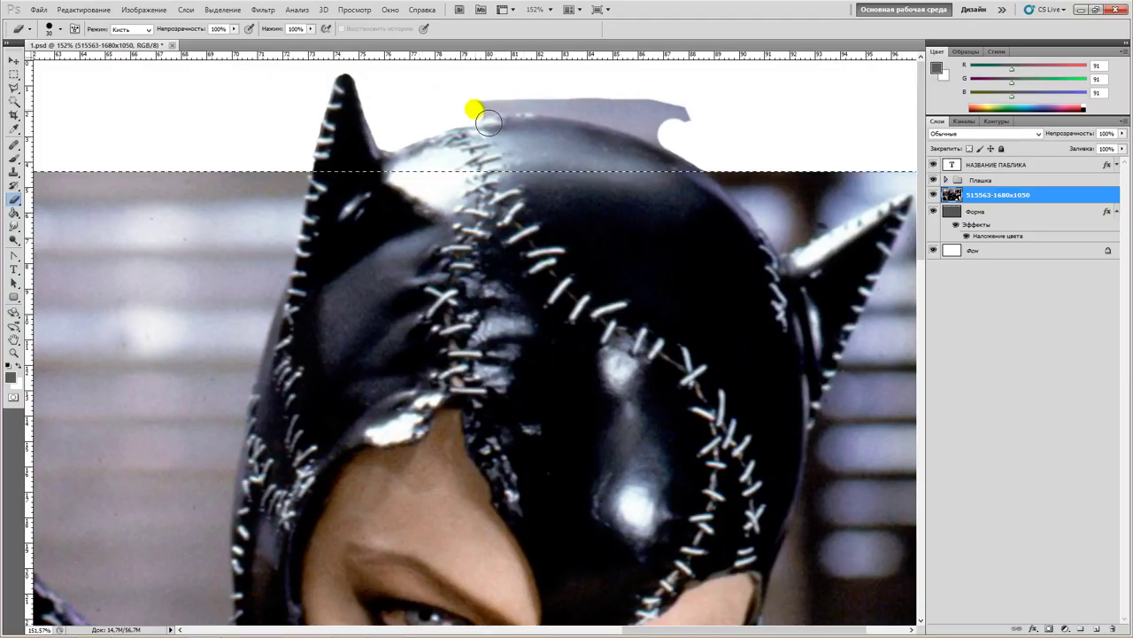
pyautogui.moveTo(486, 125)
pyautogui.mouseDown()
pyautogui.moveTo(528, 109)
pyautogui.moveTo(672, 146)
pyautogui.moveTo(678, 133)
pyautogui.moveTo(711, 154)
pyautogui.moveTo(622, 116)
pyautogui.moveTo(579, 79)
pyautogui.moveTo(456, 94)
pyautogui.moveTo(453, 104)
pyautogui.mouseUp()
pyautogui.rightClick(443, 85)
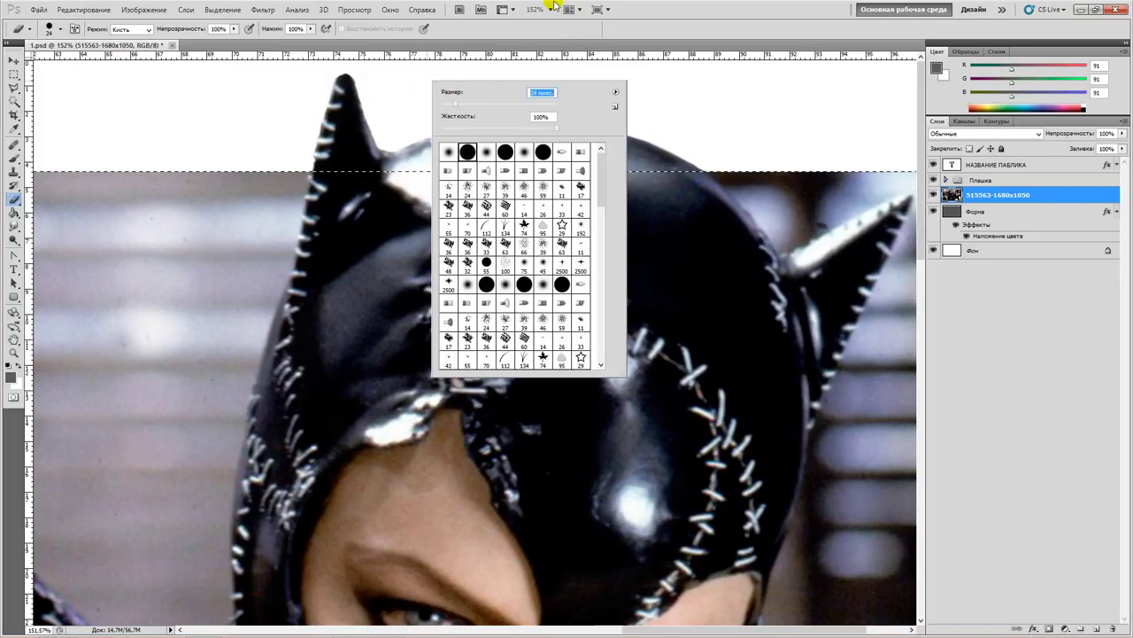
pyautogui.press('Return')
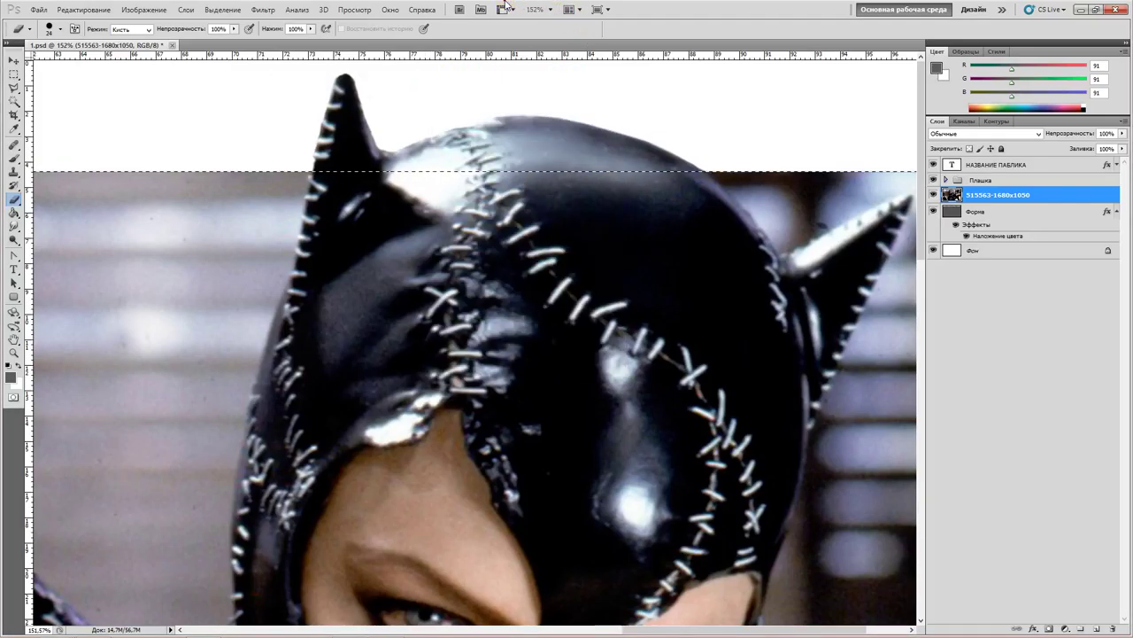
# - Remove the selection around the frame using the Rectangular Marquee tool
pyautogui.click(15, 352)
pyautogui.keyDown('alt'); pyautogui.click(587, 294); pyautogui.keyUp('alt')
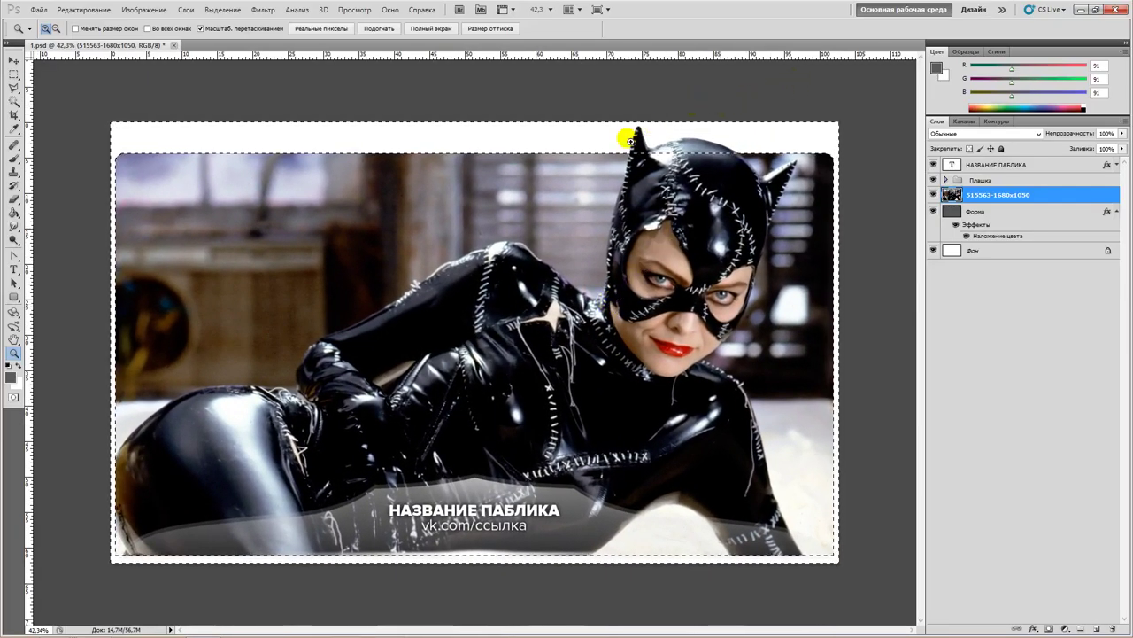
pyautogui.click(13, 73)
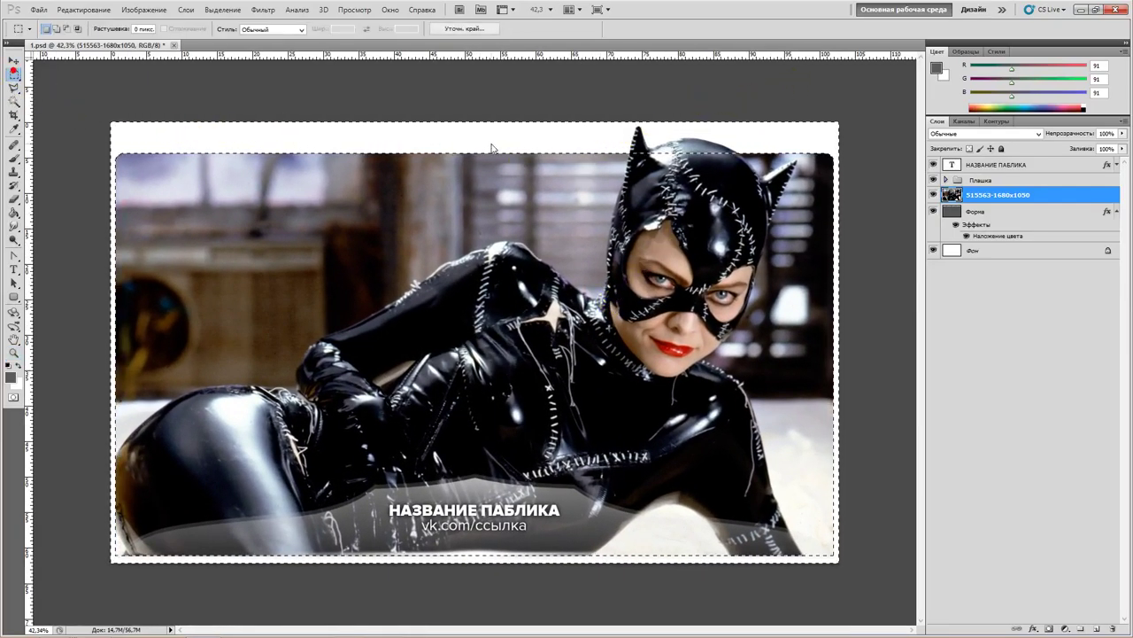
pyautogui.click(490, 134)
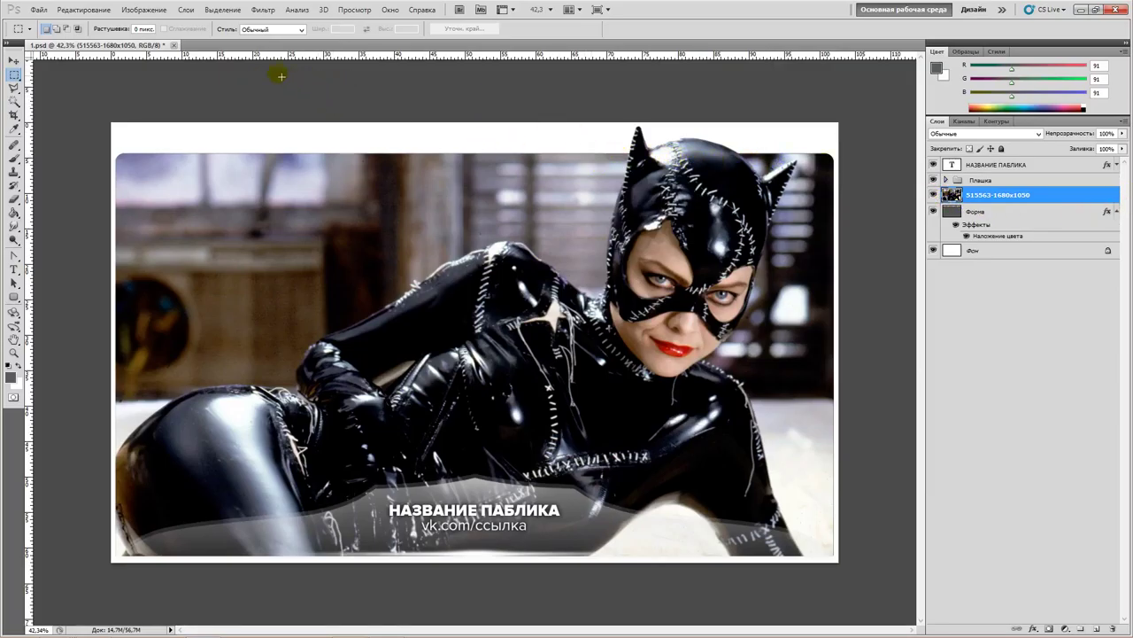
# - Close the 1.psd template document
pyautogui.click(39, 9)
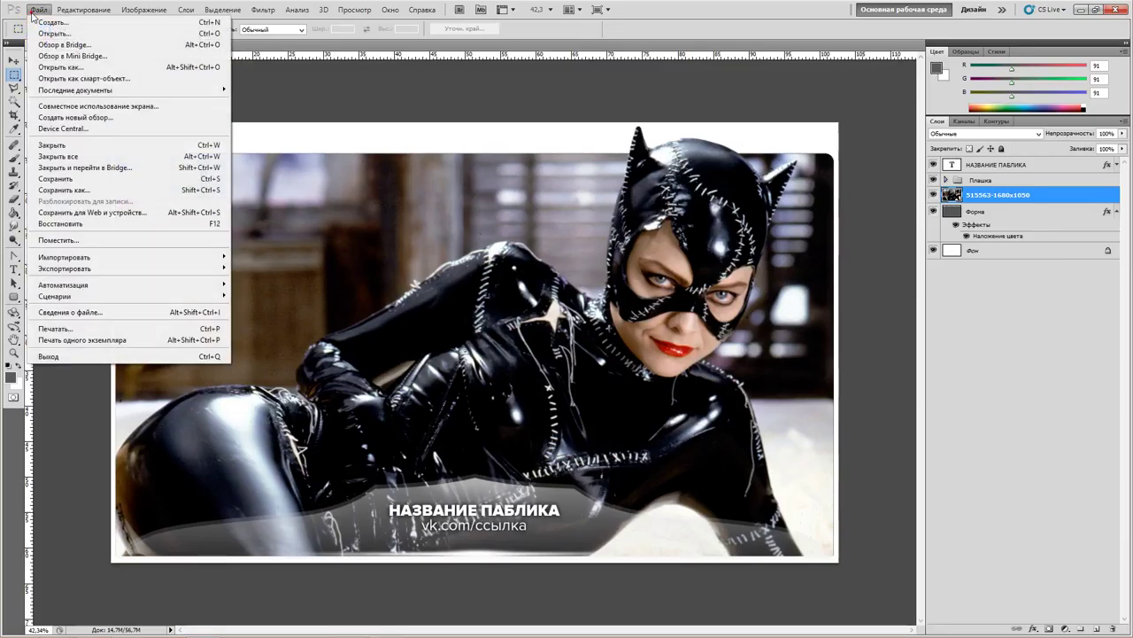
pyautogui.click(37, 9)
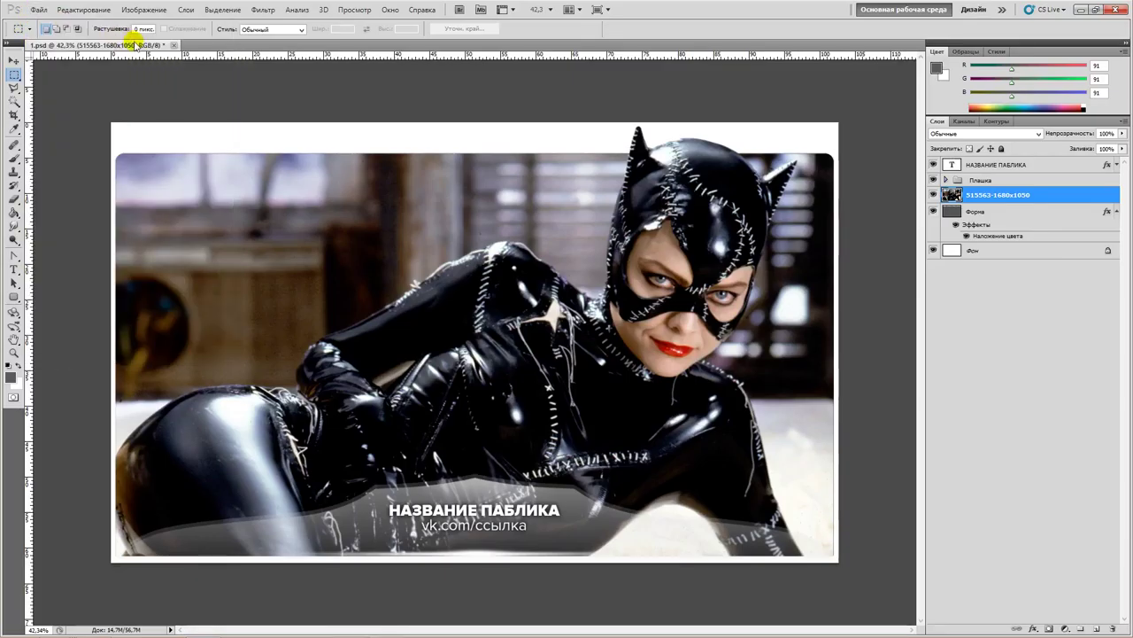
pyautogui.click(174, 44)
pyautogui.click(520, 245)
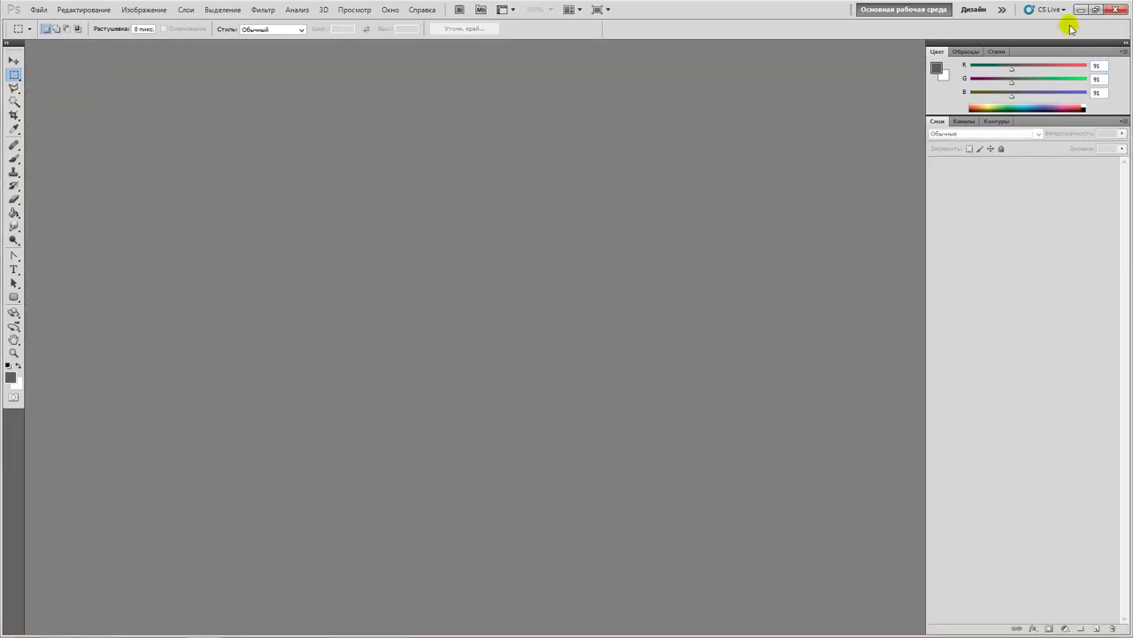
# - Switch to File Explorer and bring the "50 шаблонов для фото" folder window in front of the "Изображения" window
pyautogui.click(1079, 12)
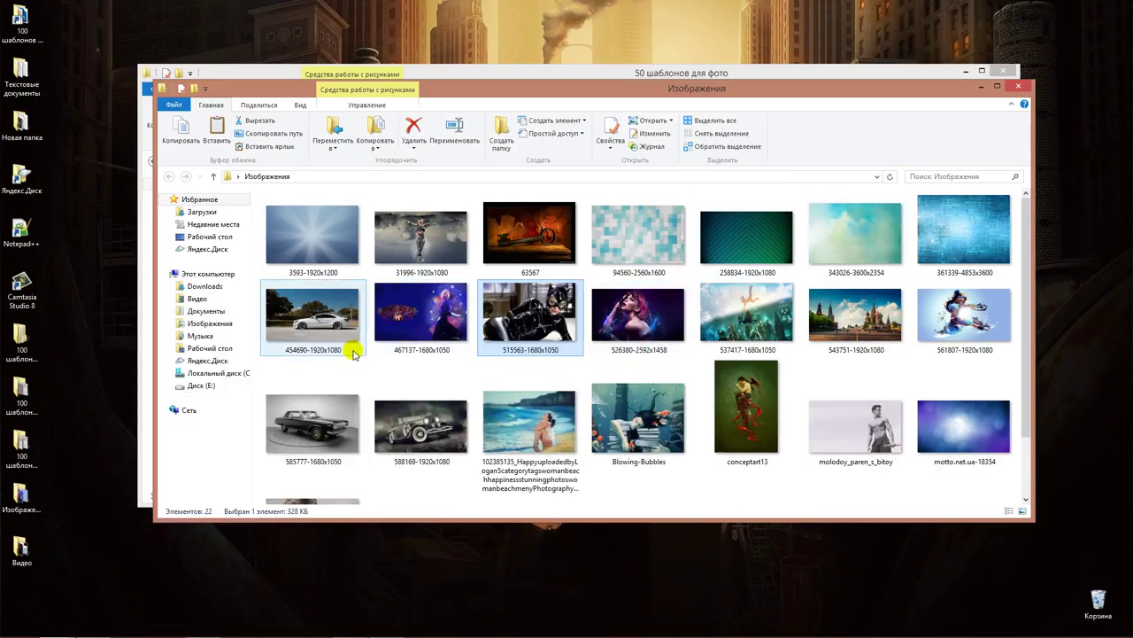
pyautogui.click(221, 86)
pyautogui.moveTo(221, 86); pyautogui.dragTo(229, 132)
pyautogui.click(252, 78)
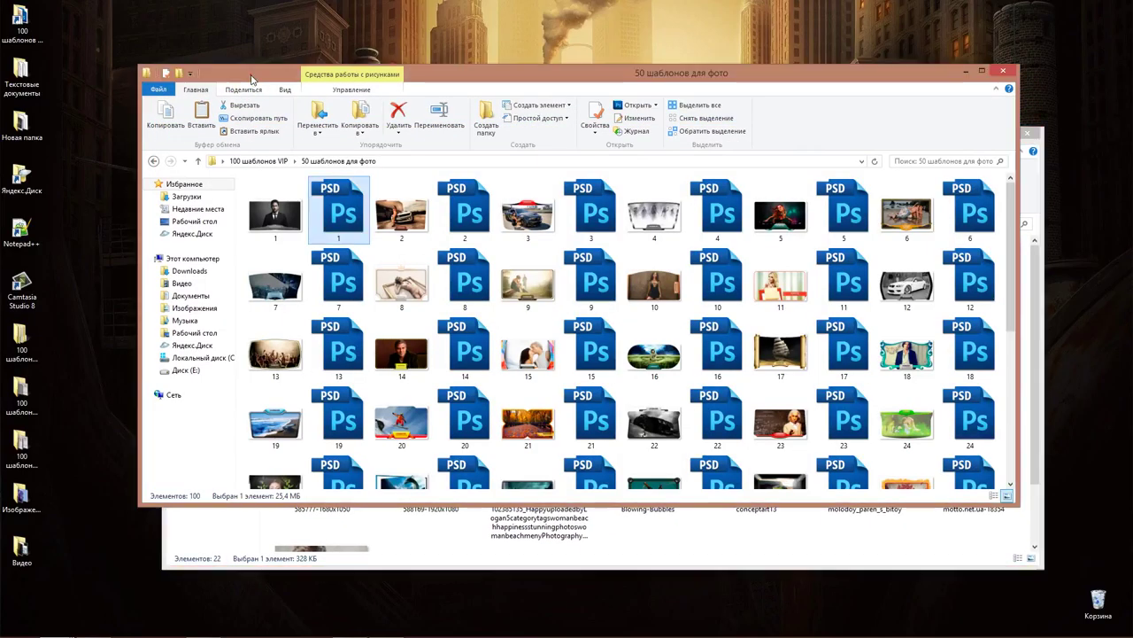
# - Open the 20.psd template from the "20 шаблонов бонусных" folder in "100 шаблонов VIP" in Photoshop
pyautogui.click(154, 161)
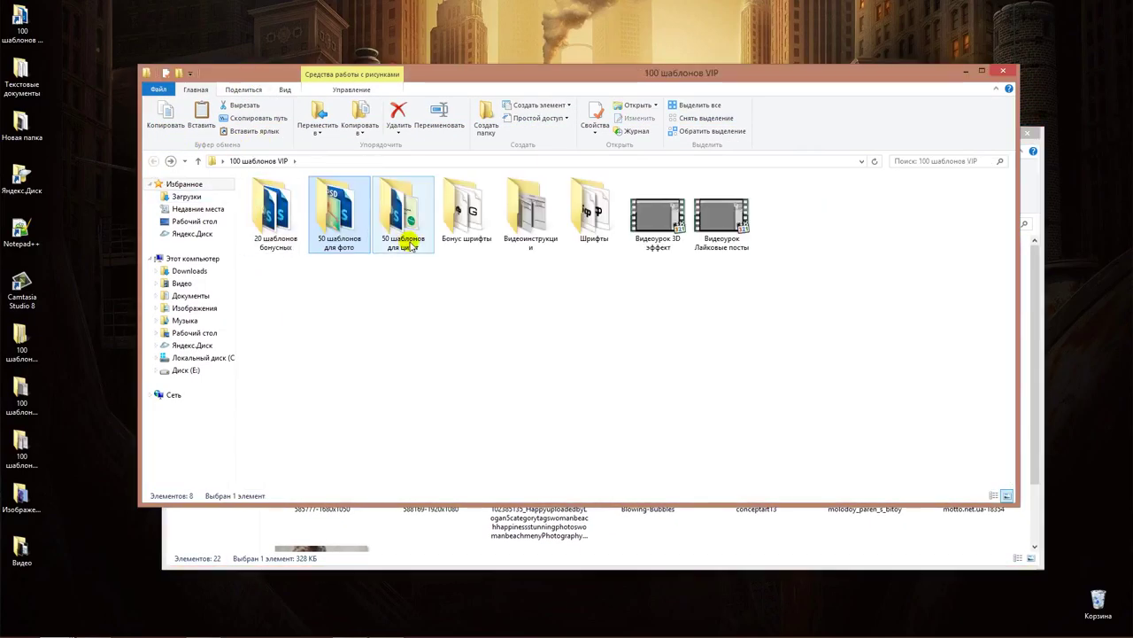
pyautogui.doubleClick(274, 217)
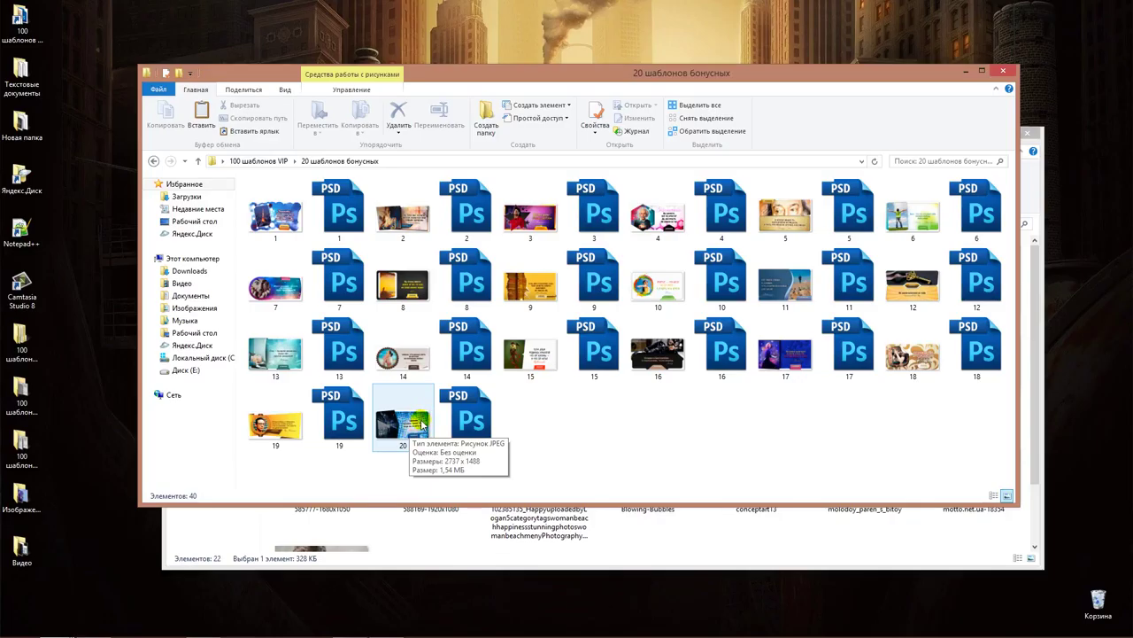
pyautogui.moveTo(463, 415); pyautogui.dragTo(281, 330)
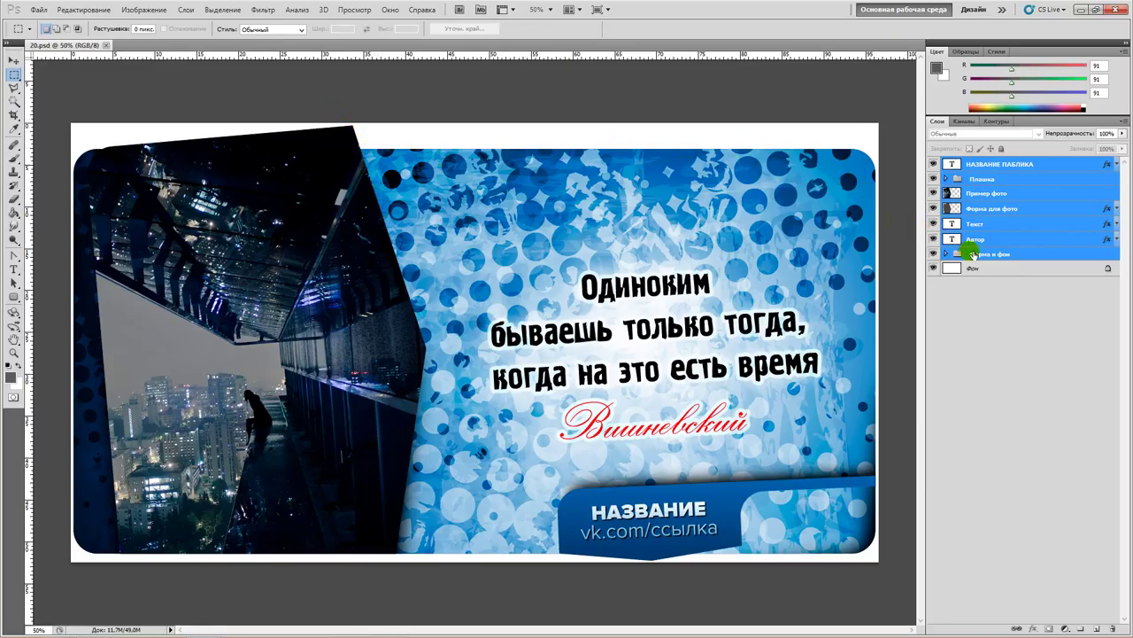
# - Delete the sample photo layer "Пример фото" from the 20.psd template
pyautogui.click(977, 194)
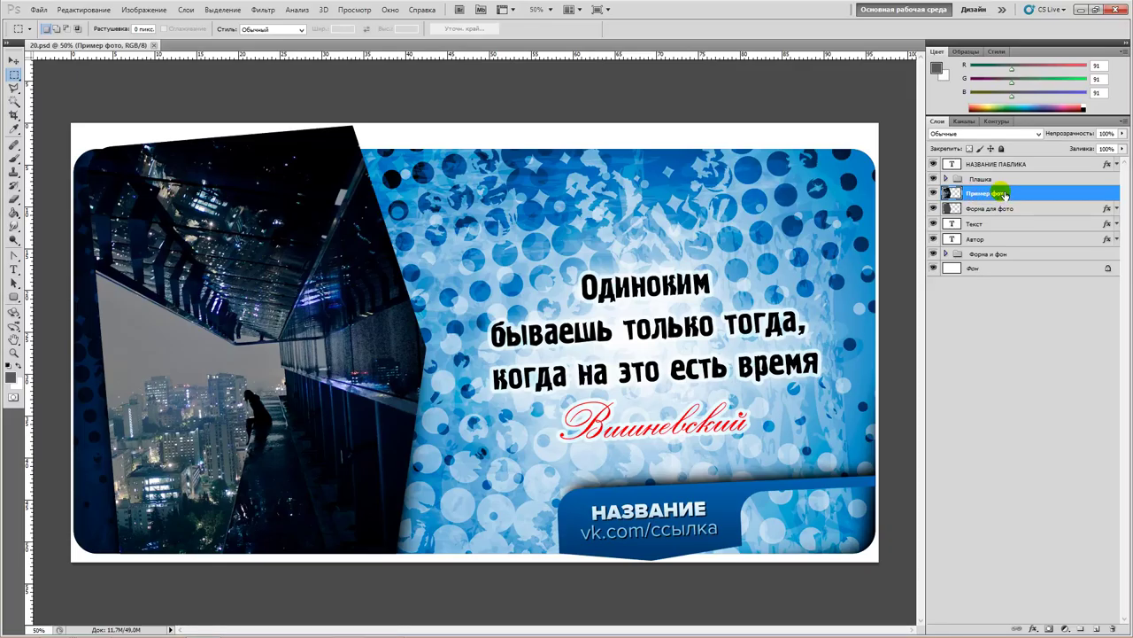
pyautogui.press('Delete')
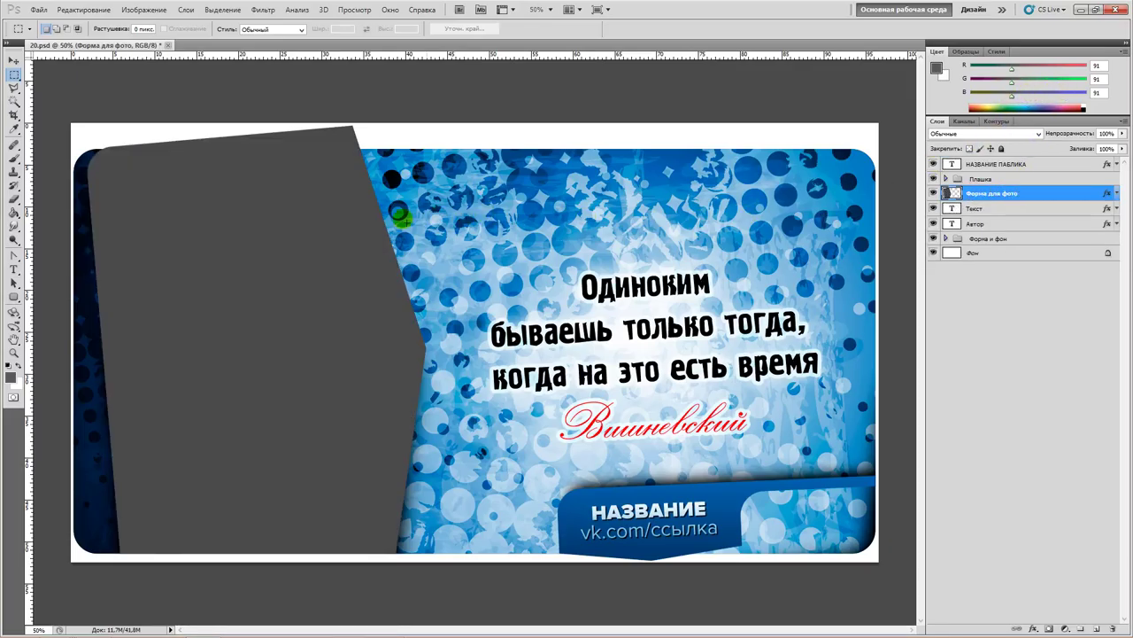
# - Switch to the "Изображения" folder in File Explorer and open a preview of the molodoy_paren_s_bitoy image
pyautogui.click(1081, 9)
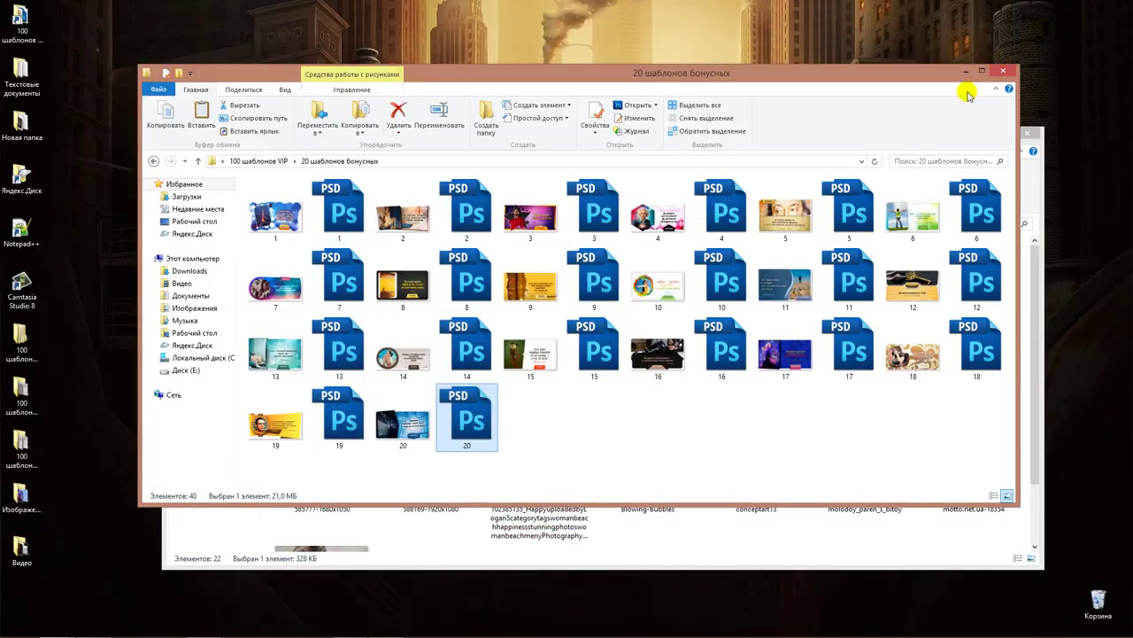
pyautogui.click(687, 528)
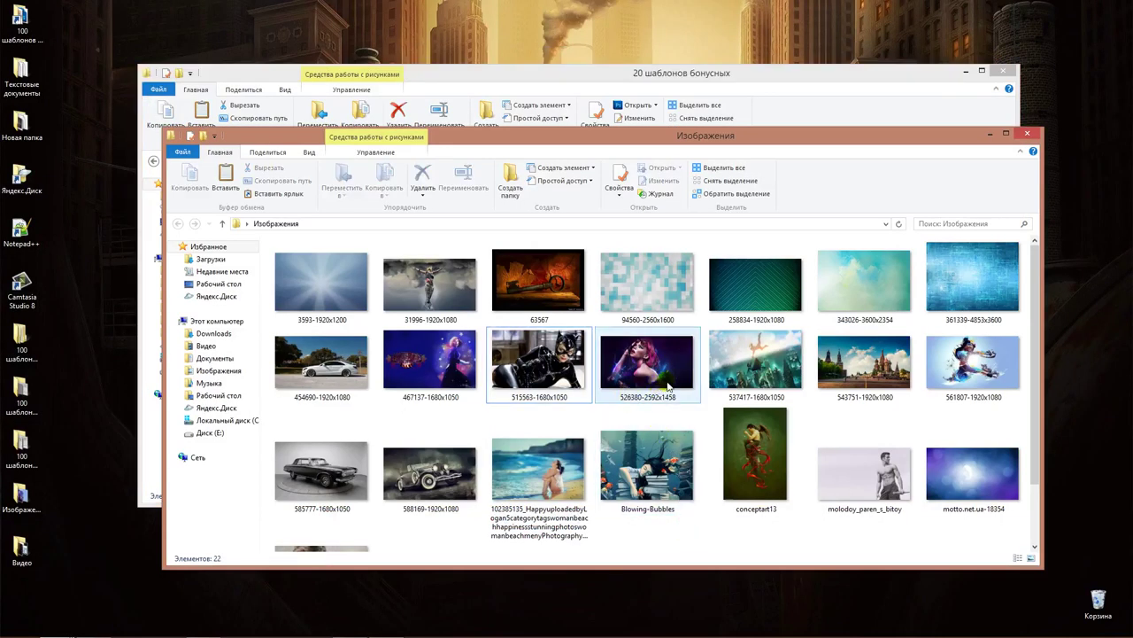
pyautogui.scroll(-1, 510, 332)
pyautogui.click(510, 330)
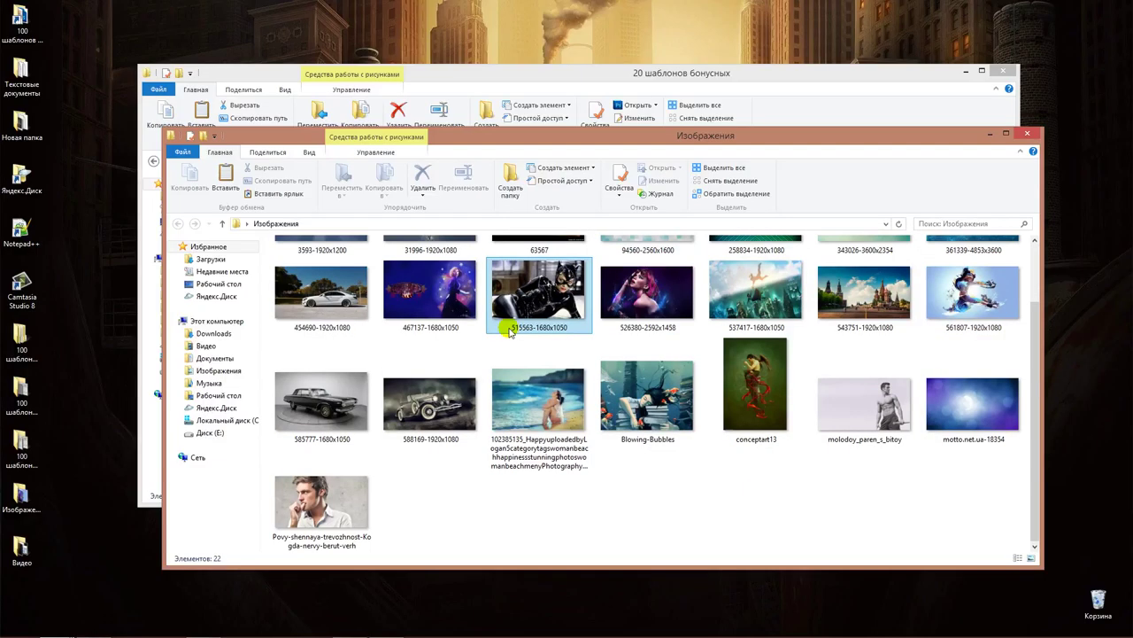
pyautogui.moveTo(499, 352)
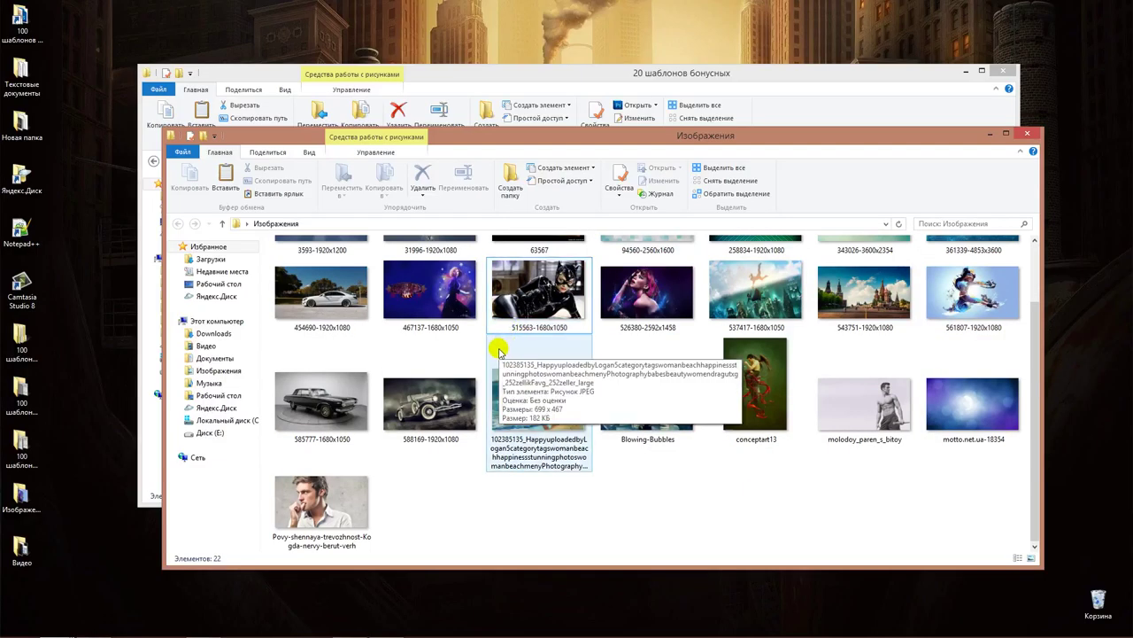
pyautogui.scroll(1, 500, 352)
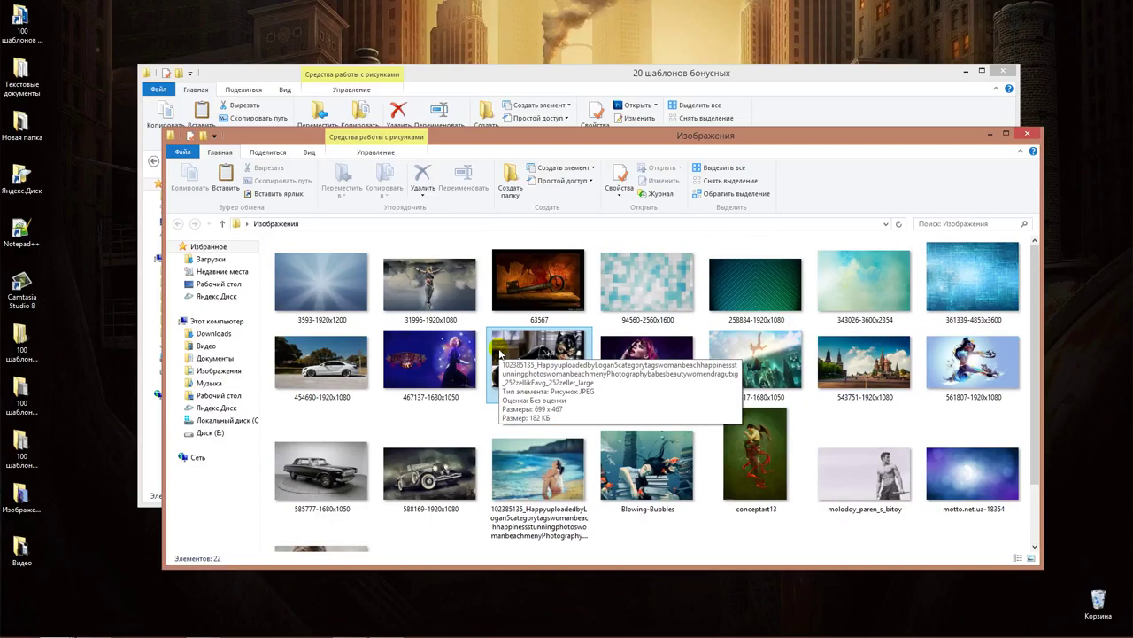
pyautogui.click(879, 483)
pyautogui.doubleClick(879, 482)
# - Compare the previewed photo with the template in Photoshop, then check the 31996-1920x1080 image and close both previews
pyautogui.moveTo(131, 617)
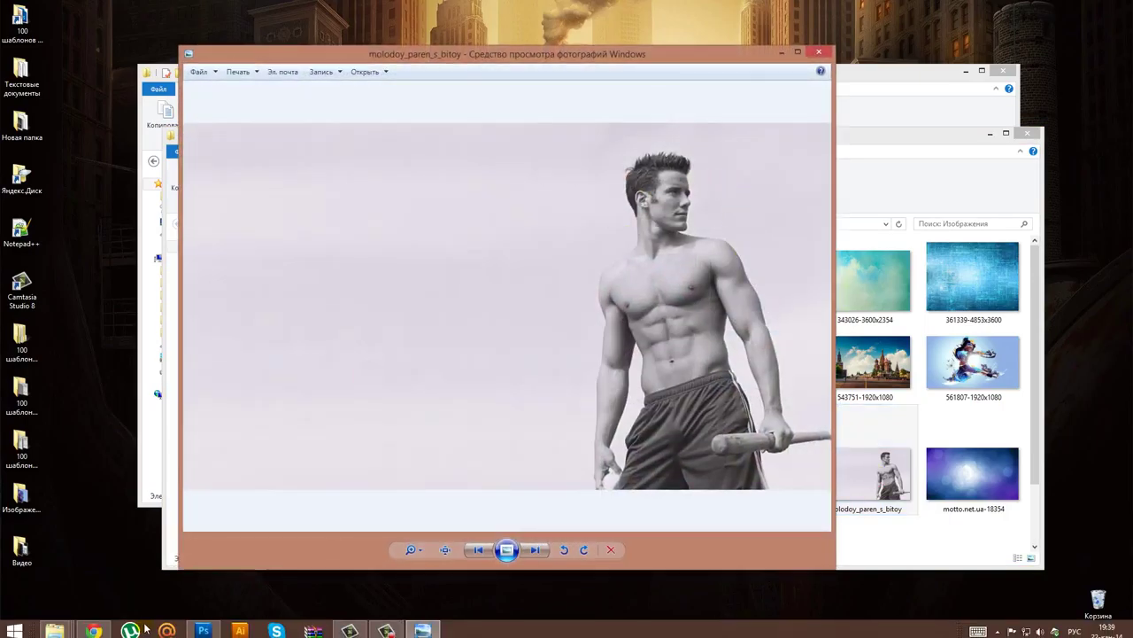
pyautogui.click(202, 626)
pyautogui.click(203, 626)
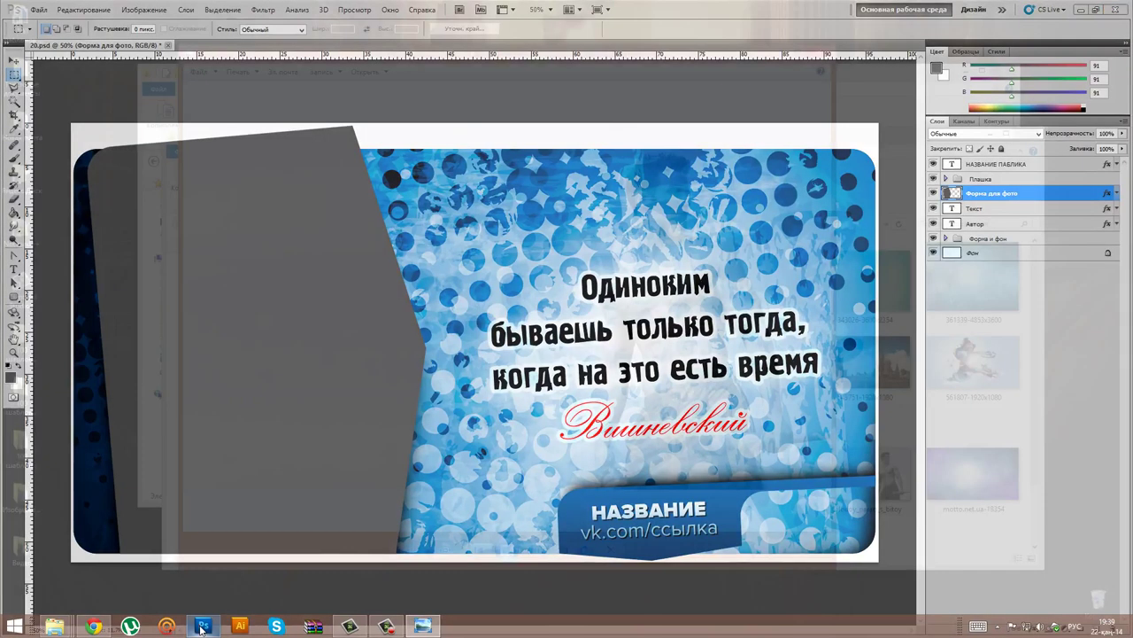
pyautogui.click(203, 626)
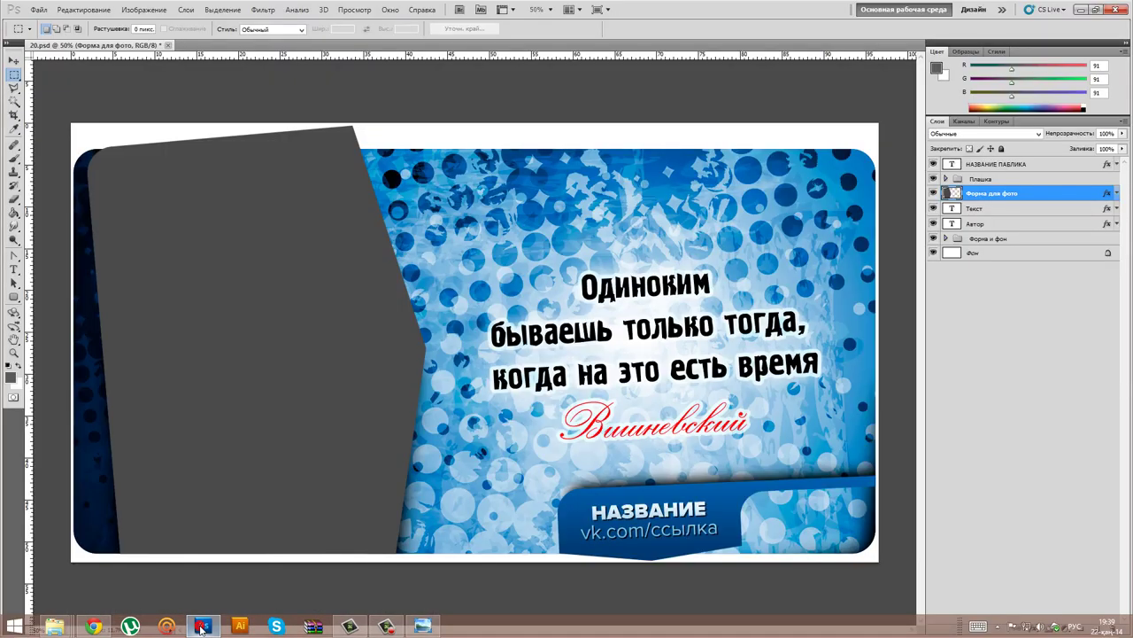
pyautogui.click(203, 626)
pyautogui.click(819, 53)
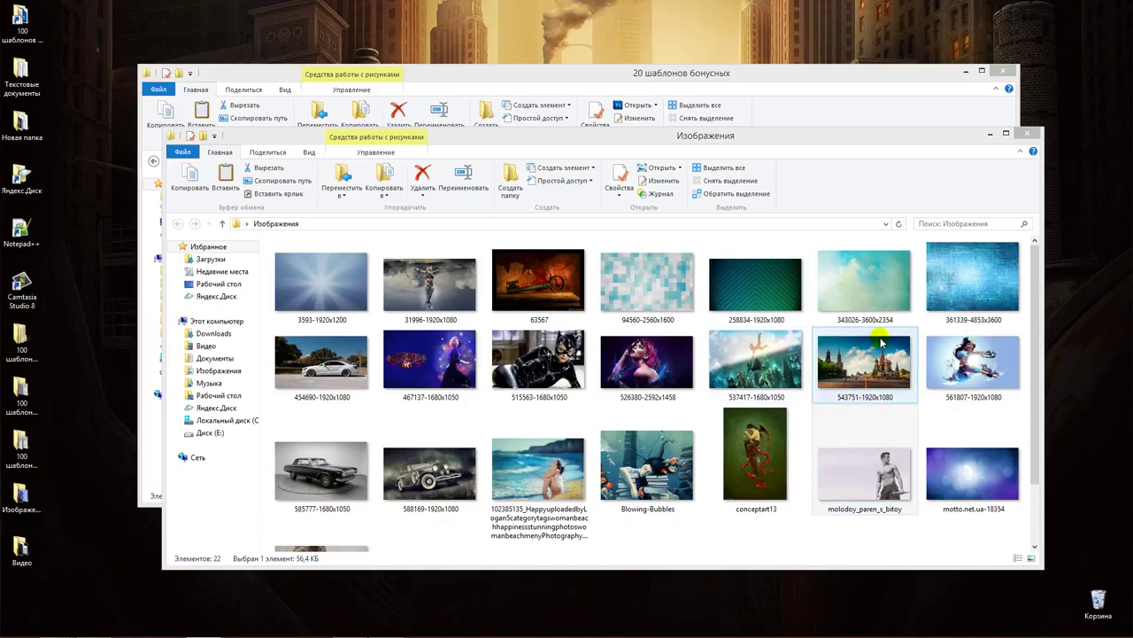
pyautogui.doubleClick(449, 308)
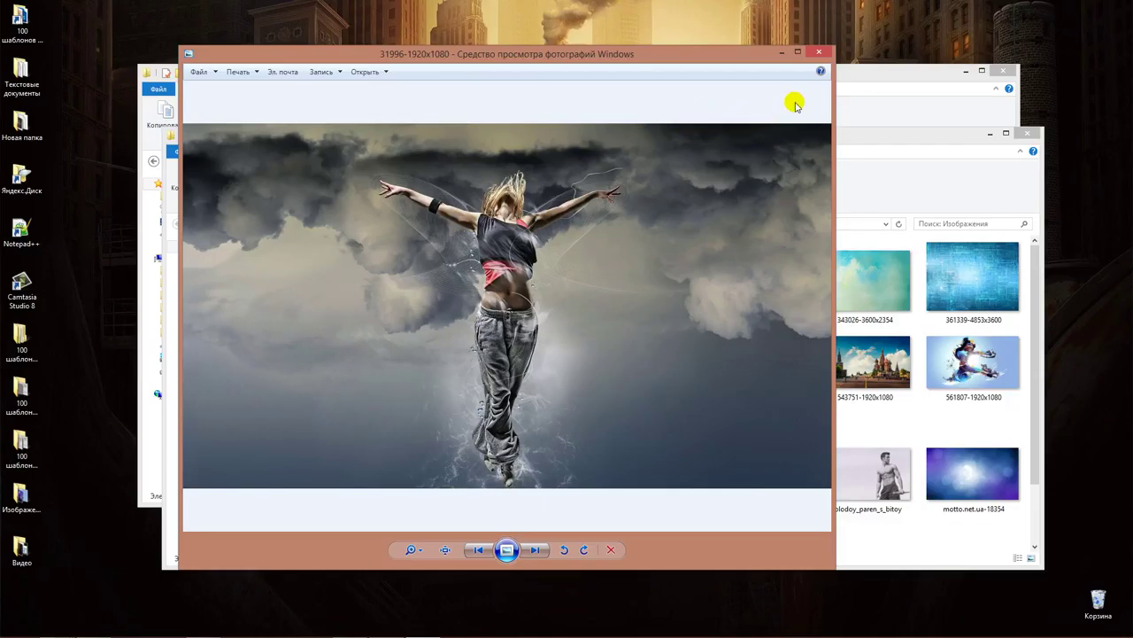
pyautogui.click(819, 53)
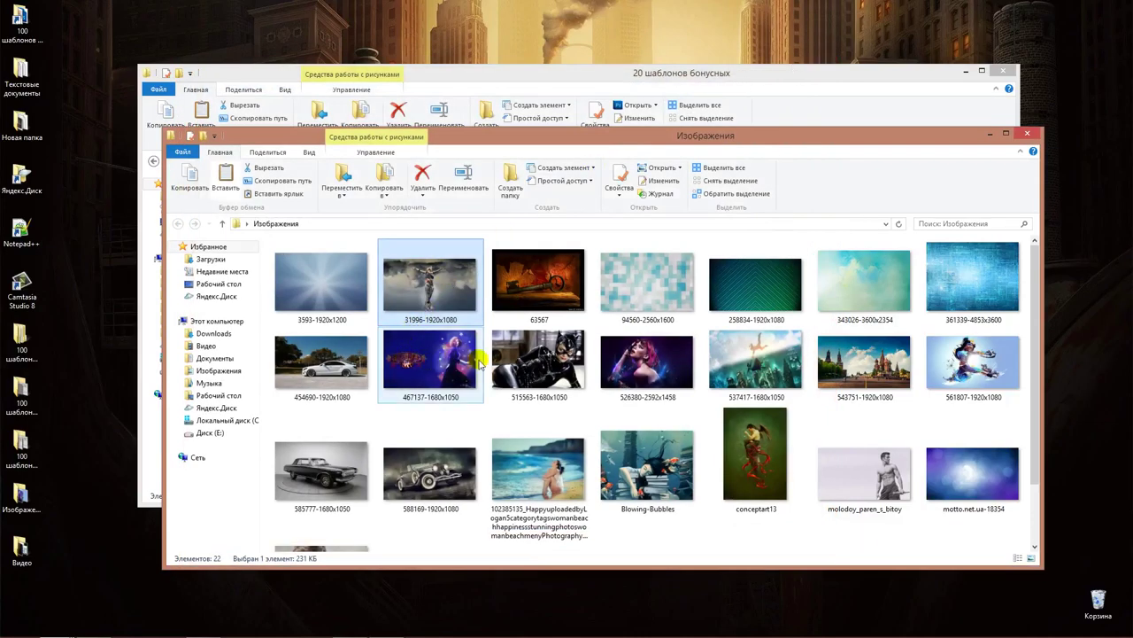
# - Place the molodoy_paren_s_bitoy image from the folder into the 20.psd template and enlarge it to about 192%
pyautogui.click(848, 469)
pyautogui.moveTo(854, 470); pyautogui.dragTo(458, 414)
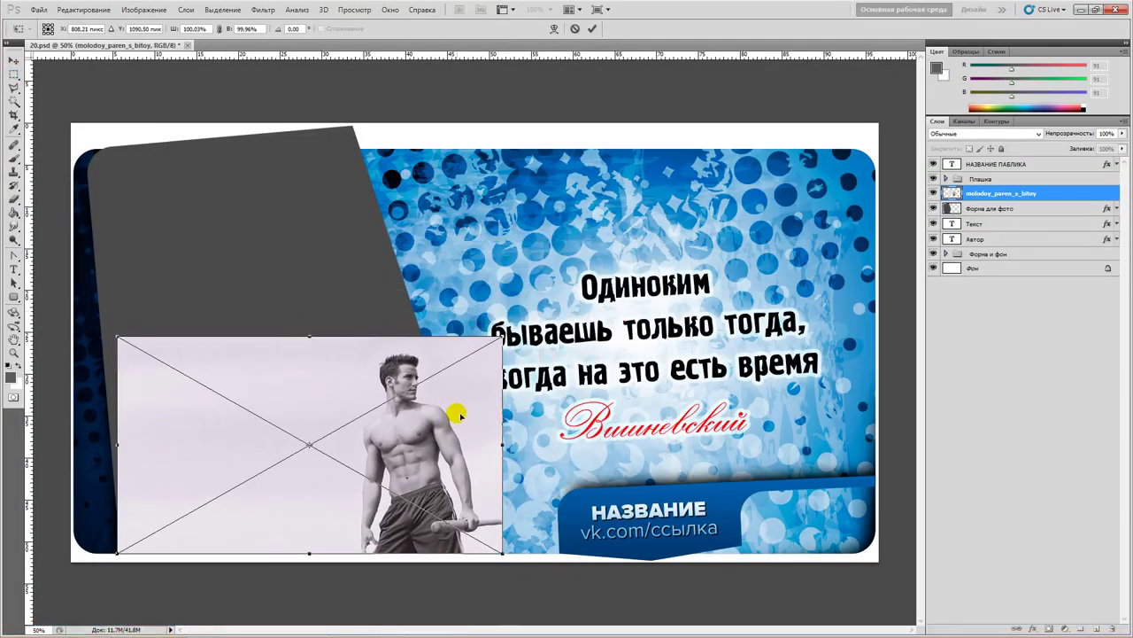
pyautogui.moveTo(503, 338); pyautogui.dragTo(850, 114)
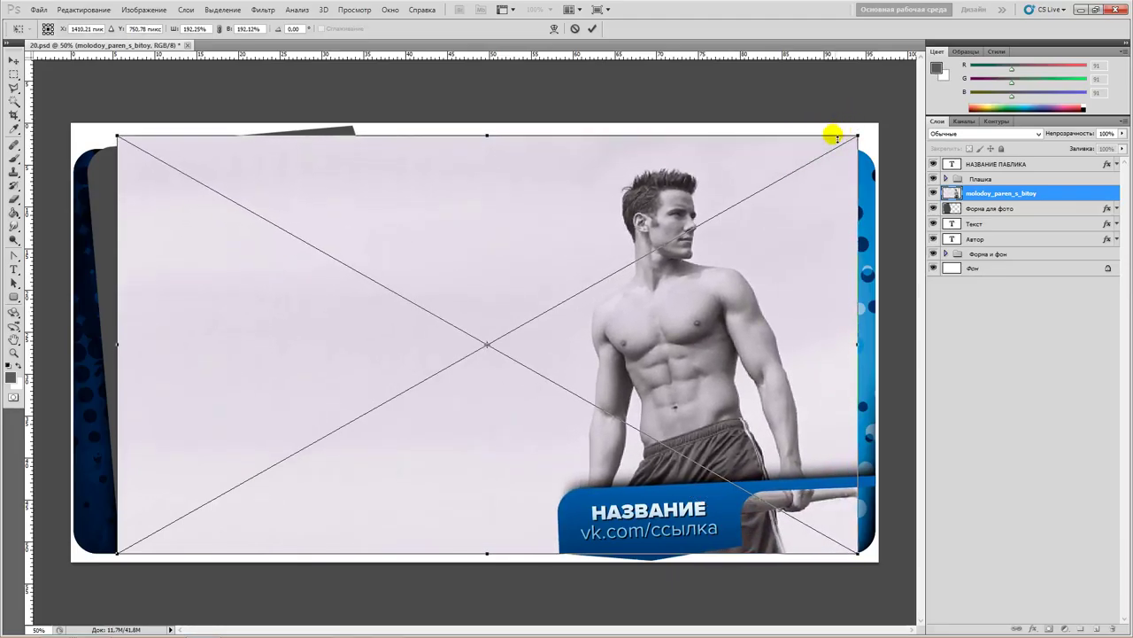
pyautogui.press('Return')
# - Select the empty background area to the man's left with the Rectangular Marquee and try to delete it
pyautogui.click(14, 76)
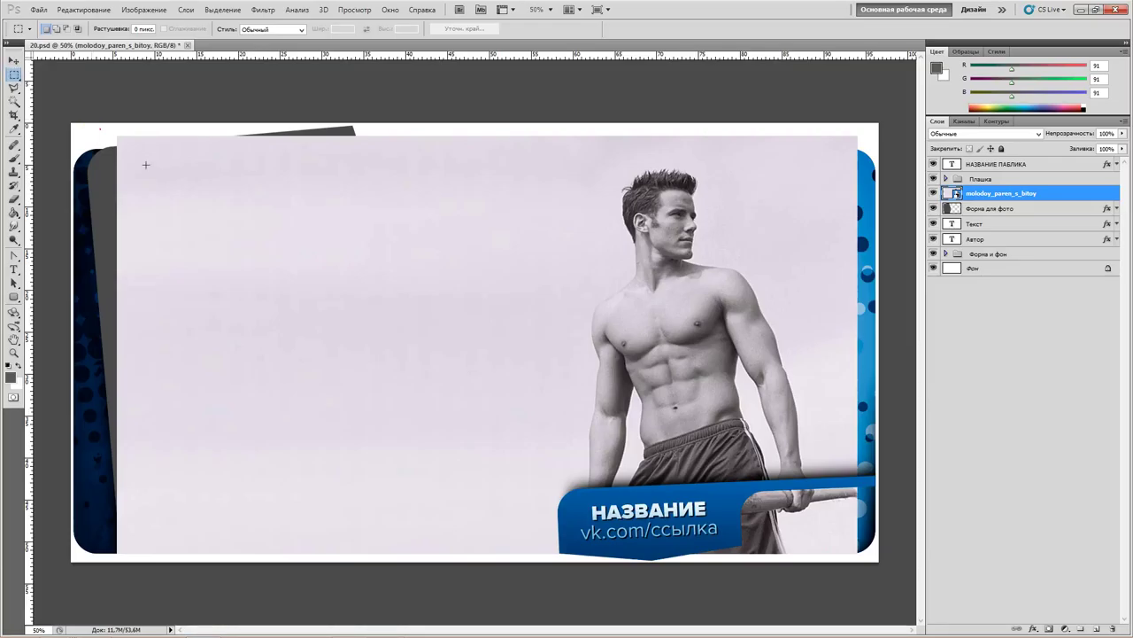
pyautogui.moveTo(91, 124); pyautogui.dragTo(523, 597)
pyautogui.press('Delete')
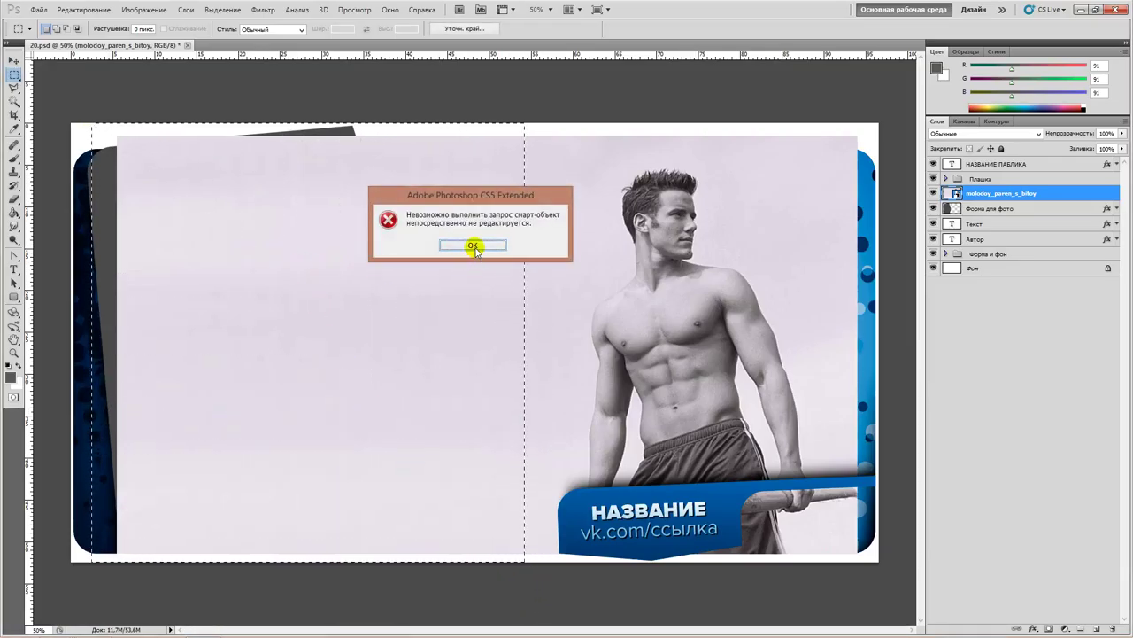
pyautogui.click(474, 246)
# - Rasterize the molodoy_paren_s_bitoy layer, delete the selected empty background area, and remove the selection
pyautogui.rightClick(996, 191)
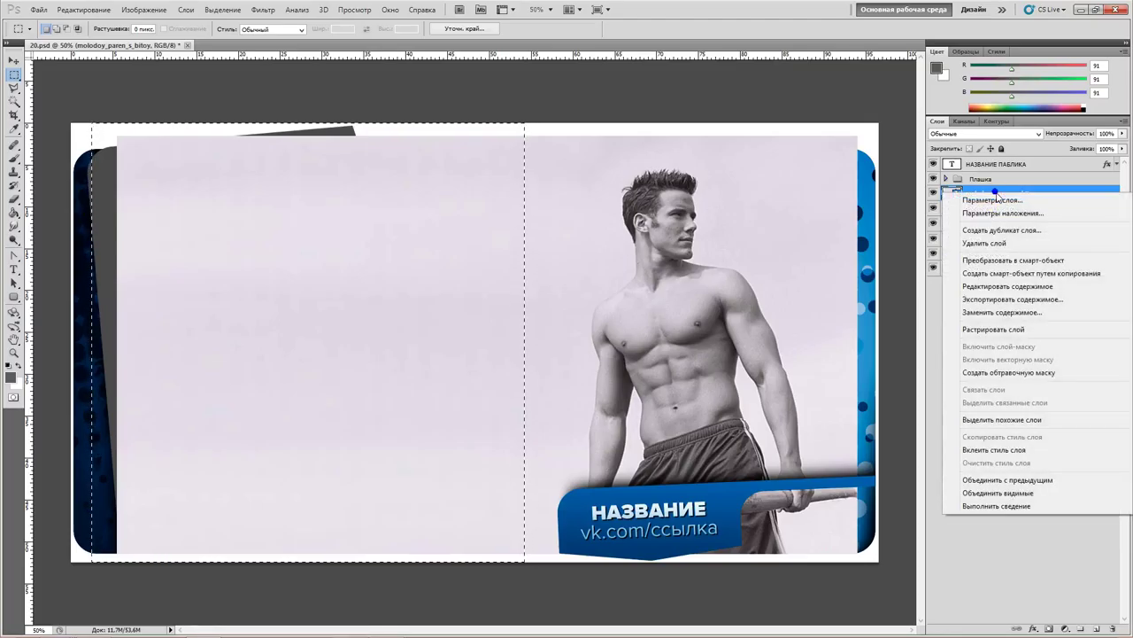
pyautogui.click(999, 329)
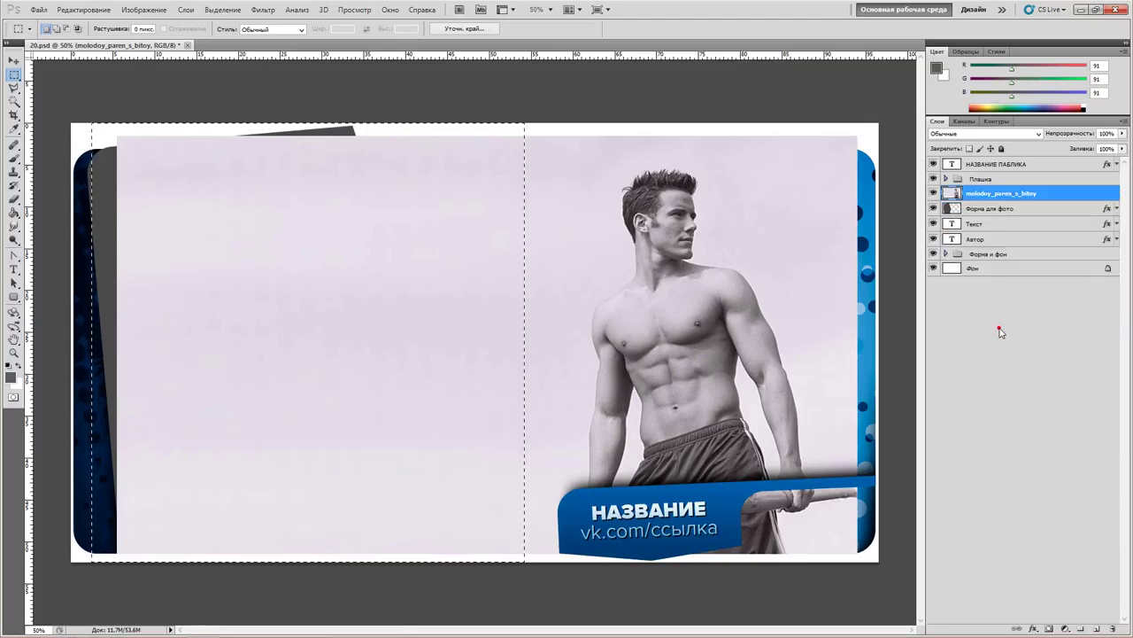
pyautogui.press('Delete')
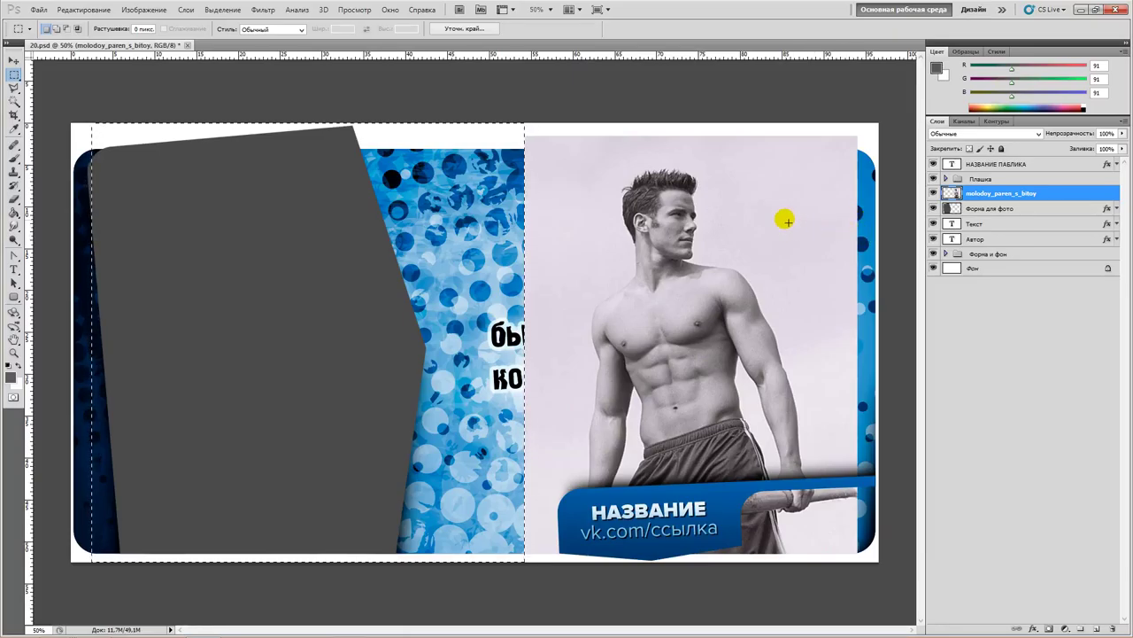
pyautogui.click(655, 198)
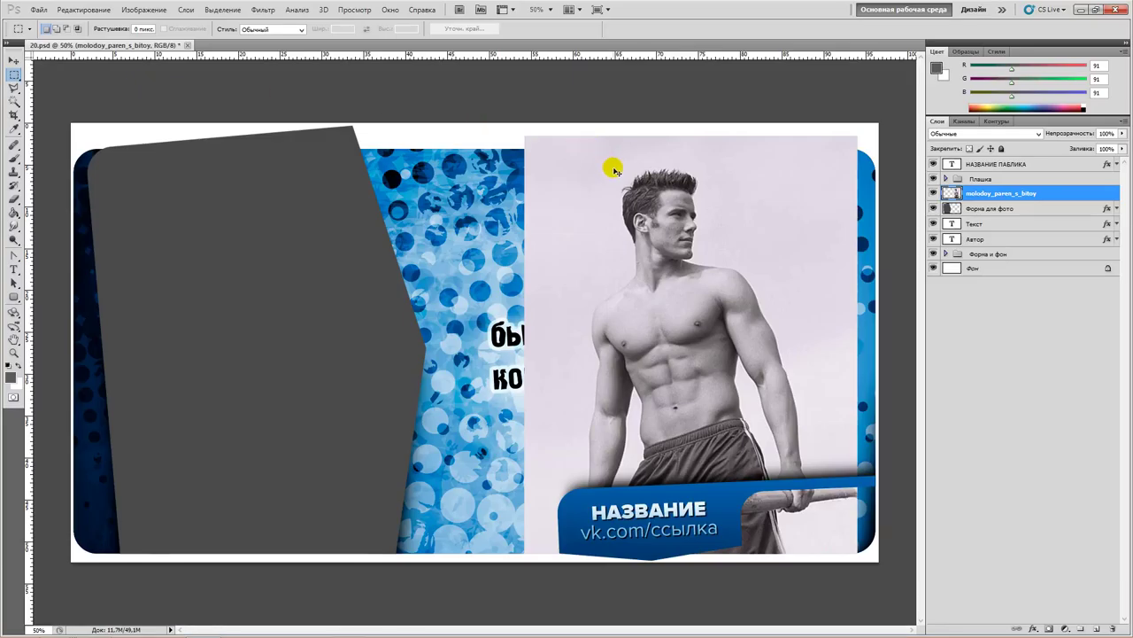
# - Move the man's photo over the grey photo shape with Free Transform and enlarge it to about 109%
pyautogui.hotkey('ctrl', 't')
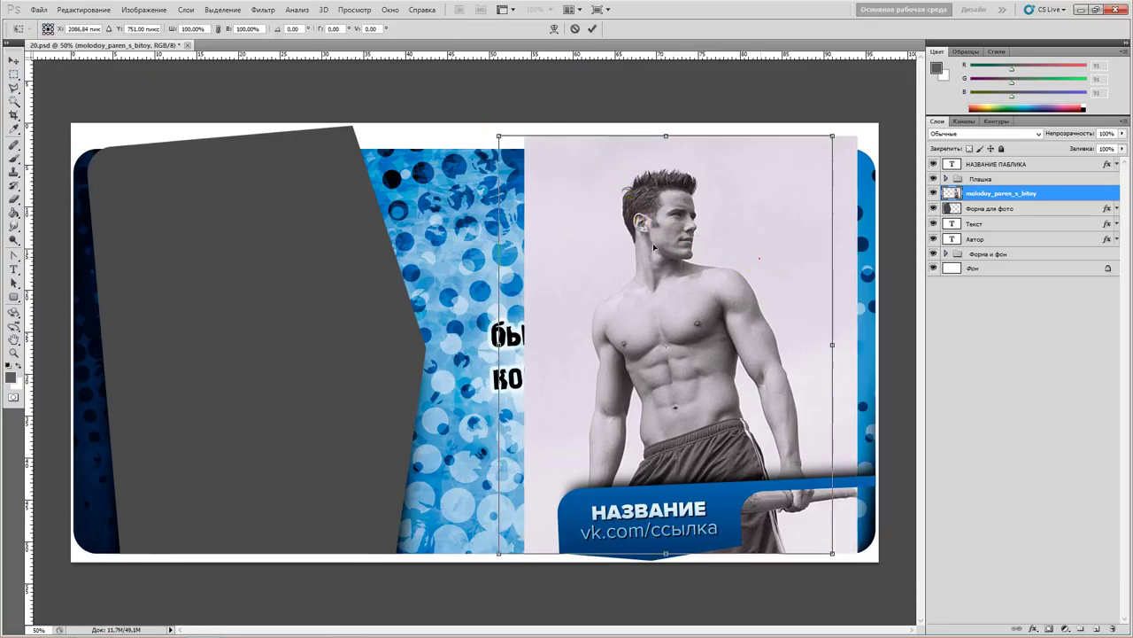
pyautogui.moveTo(735, 258); pyautogui.dragTo(325, 258)
pyautogui.moveTo(423, 125); pyautogui.dragTo(476, 115)
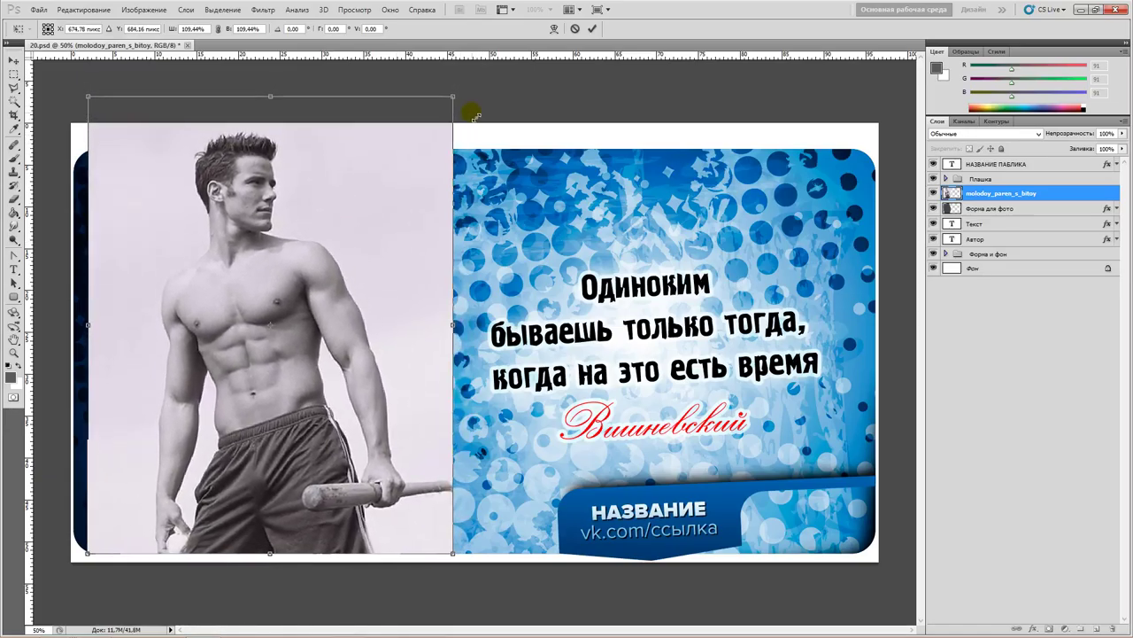
pyautogui.press('Return')
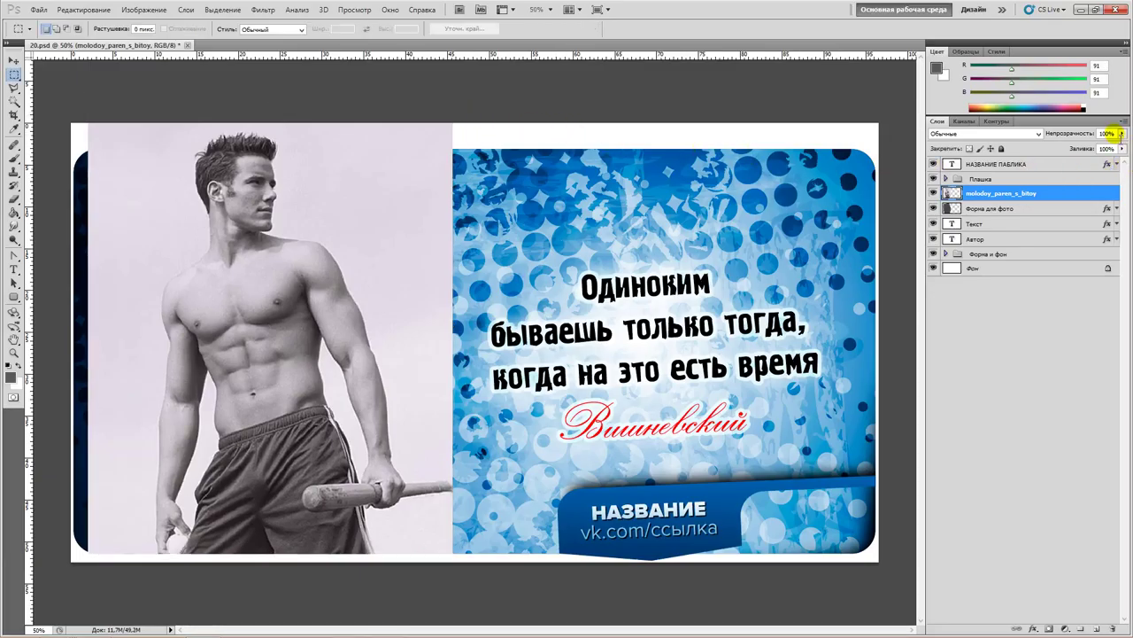
# - Enlarge the photo to about 106% to cover the grey shape, using 63% layer opacity for fitting, and restore opacity to 100%
pyautogui.click(1121, 133)
pyautogui.moveTo(1116, 144); pyautogui.dragTo(1102, 147)
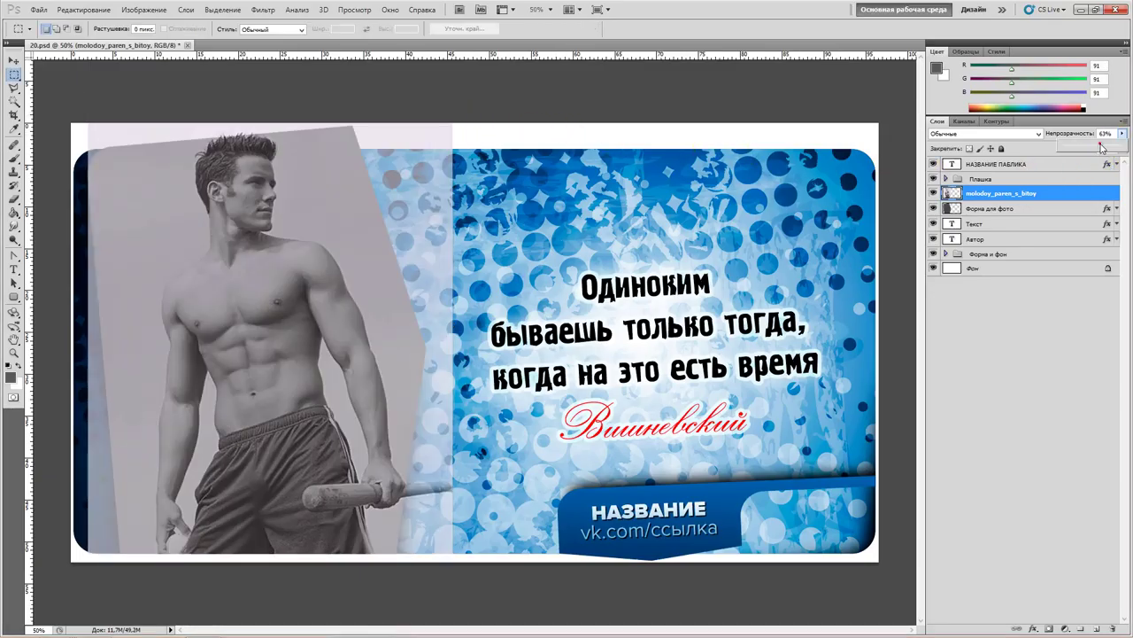
pyautogui.hotkey('ctrl', 't')
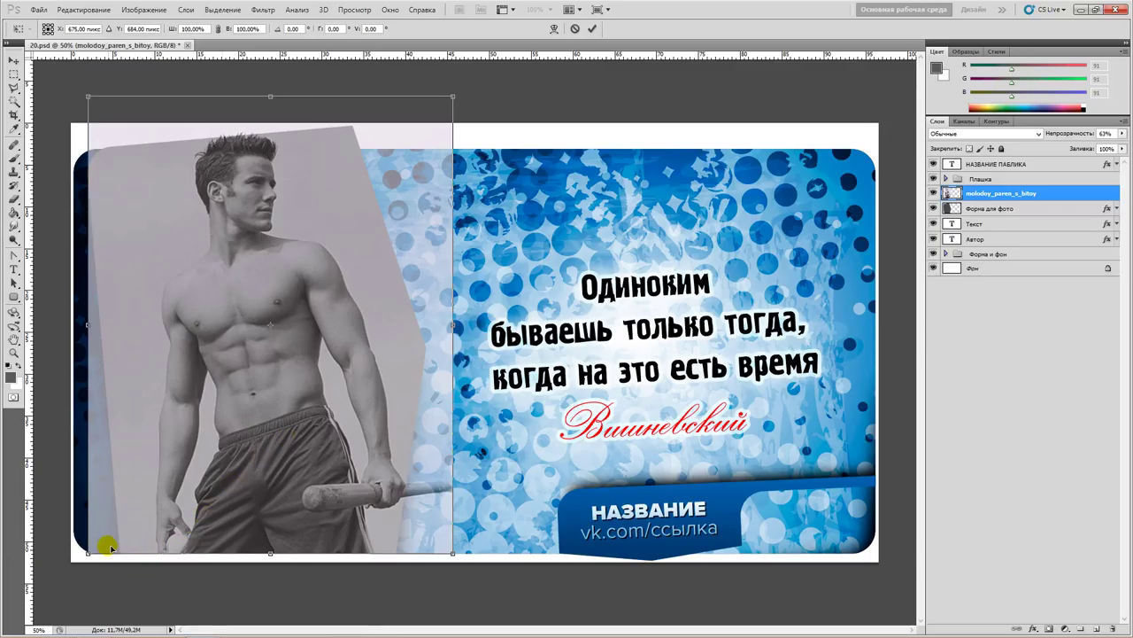
pyautogui.moveTo(84, 548); pyautogui.dragTo(70, 572)
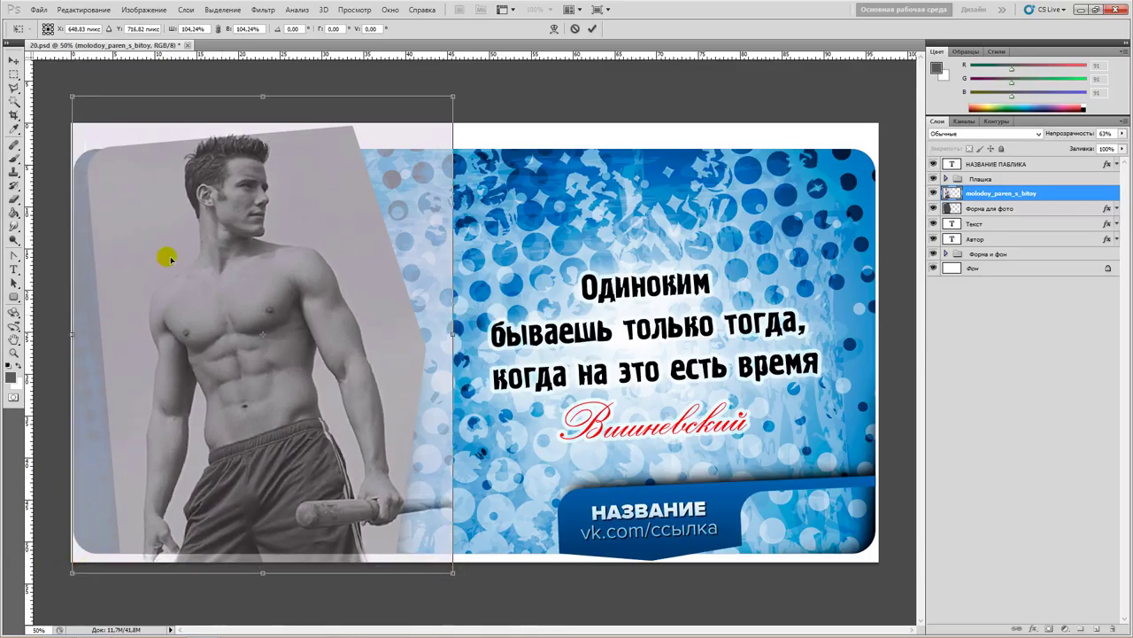
pyautogui.moveTo(76, 103)
pyautogui.mouseDown()
pyautogui.moveTo(56, 84)
pyautogui.moveTo(66, 94)
pyautogui.mouseUp()
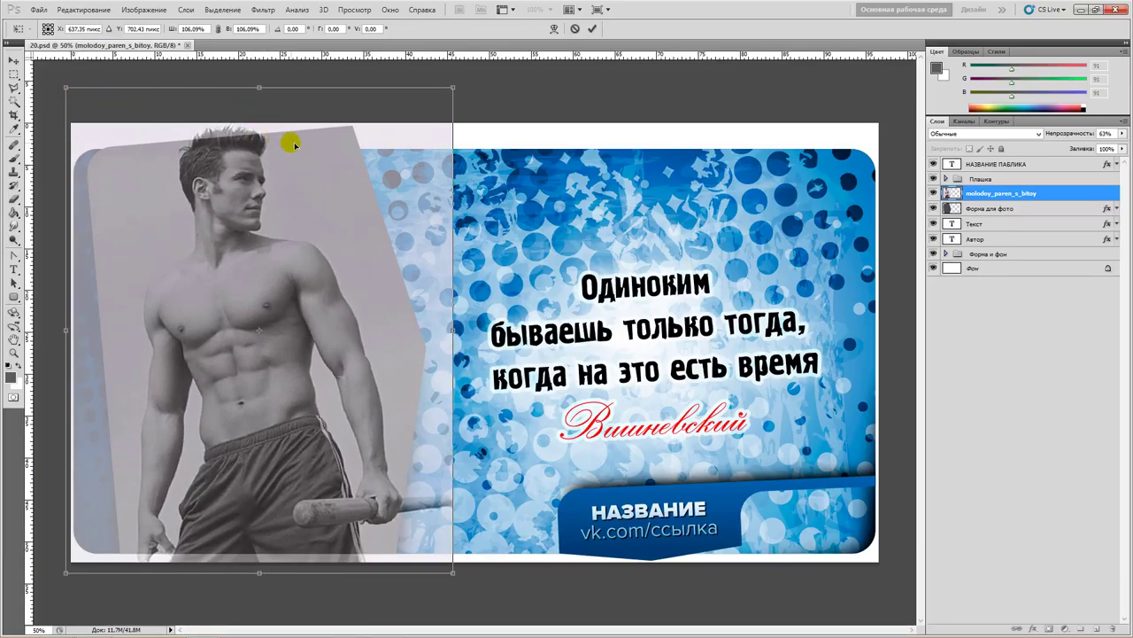
pyautogui.press('Return')
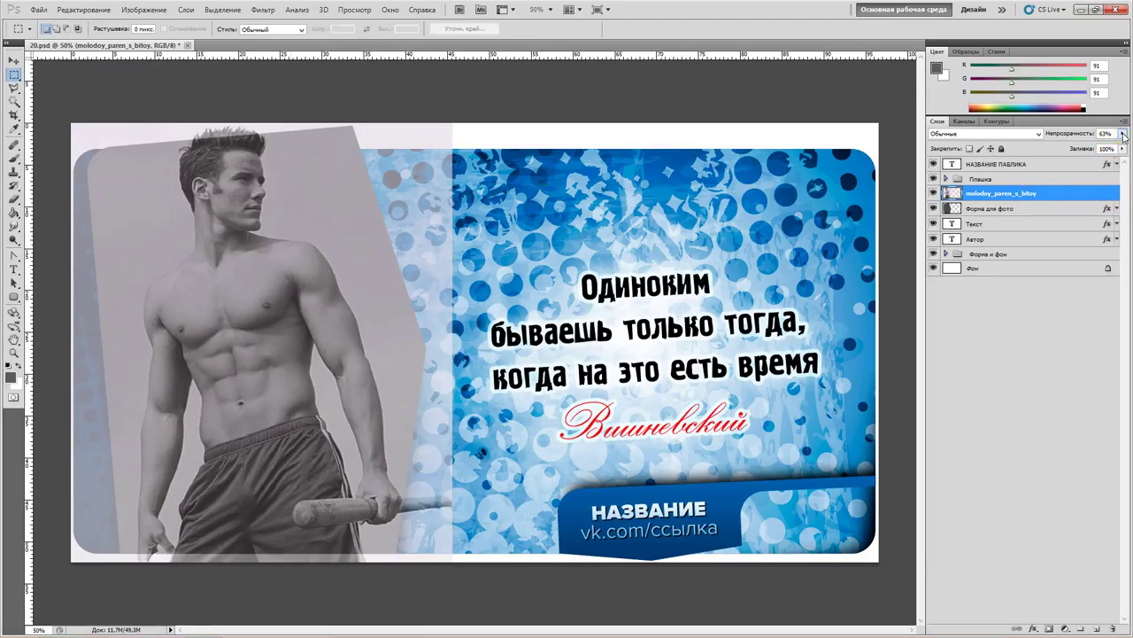
pyautogui.moveTo(1122, 133); pyautogui.dragTo(1129, 151)
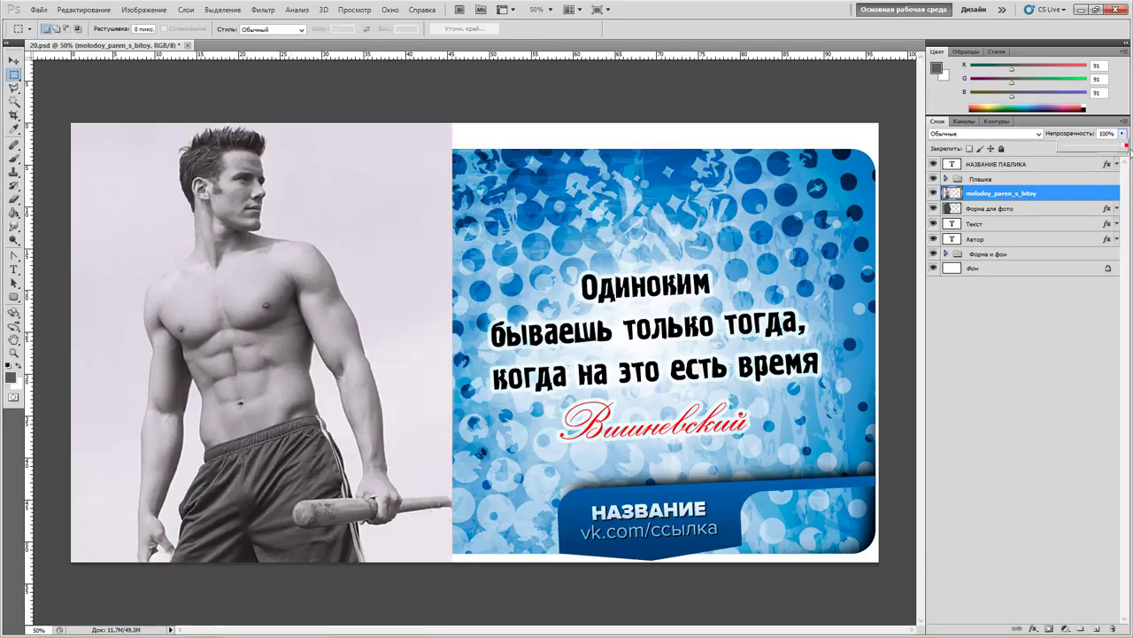
# - Select the area outside the photo shape on the "Форма для фото" layer with the Magic Wand
pyautogui.click(983, 208)
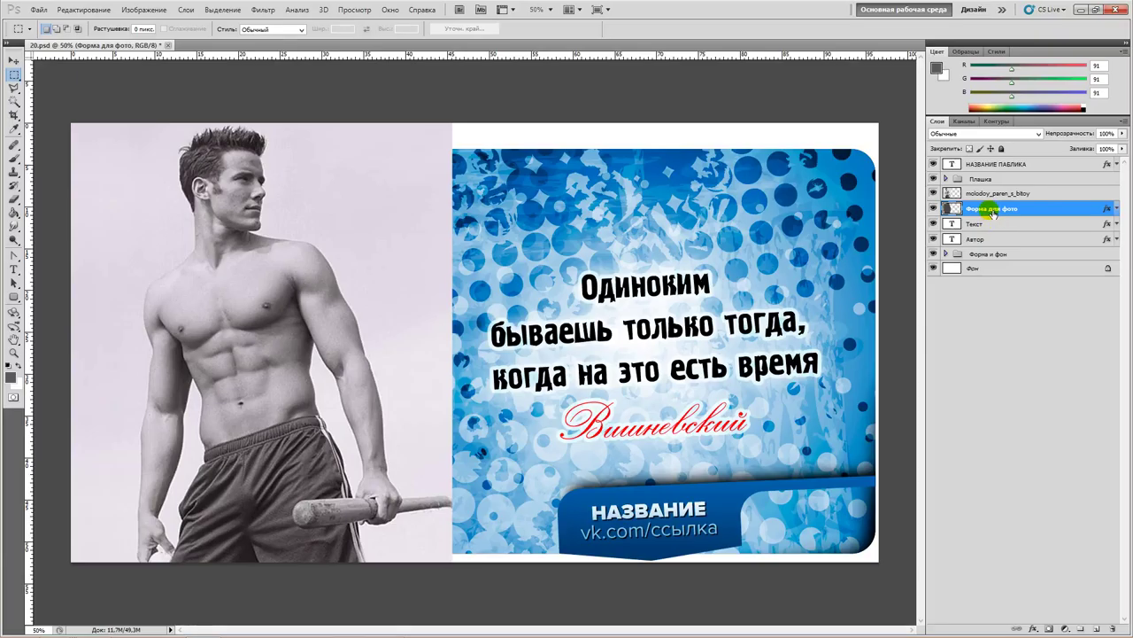
pyautogui.click(14, 103)
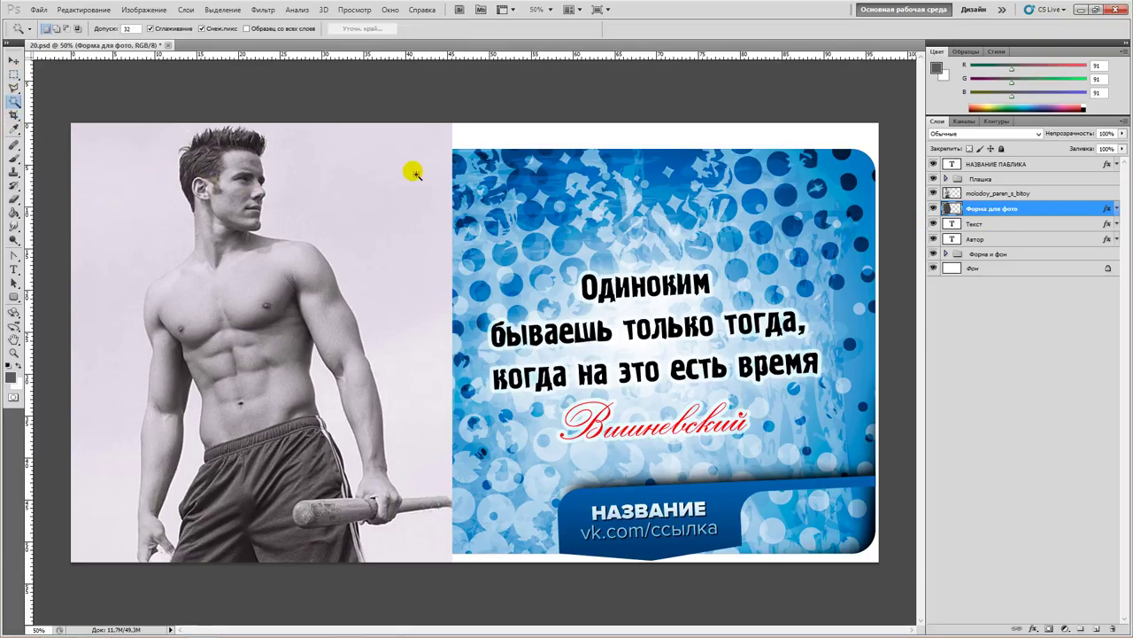
pyautogui.click(505, 218)
pyautogui.click(503, 216)
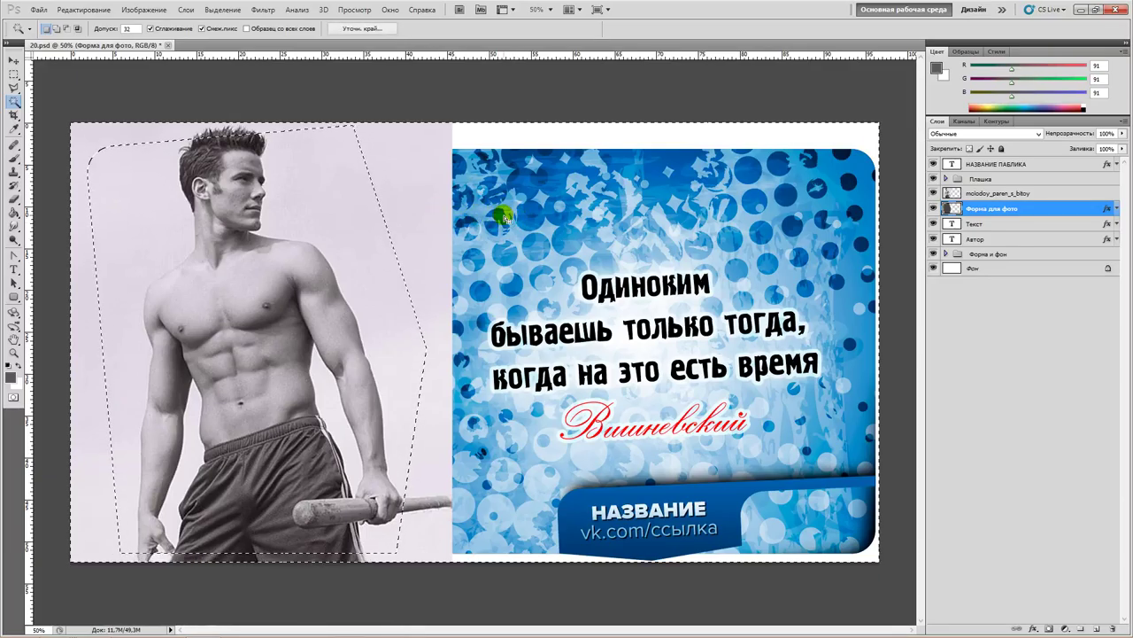
# - Erase the molodoy_paren_s_bitoy photo's background outside the photo shape with a 197 px Eraser, keeping the man's hair and bat
pyautogui.click(991, 195)
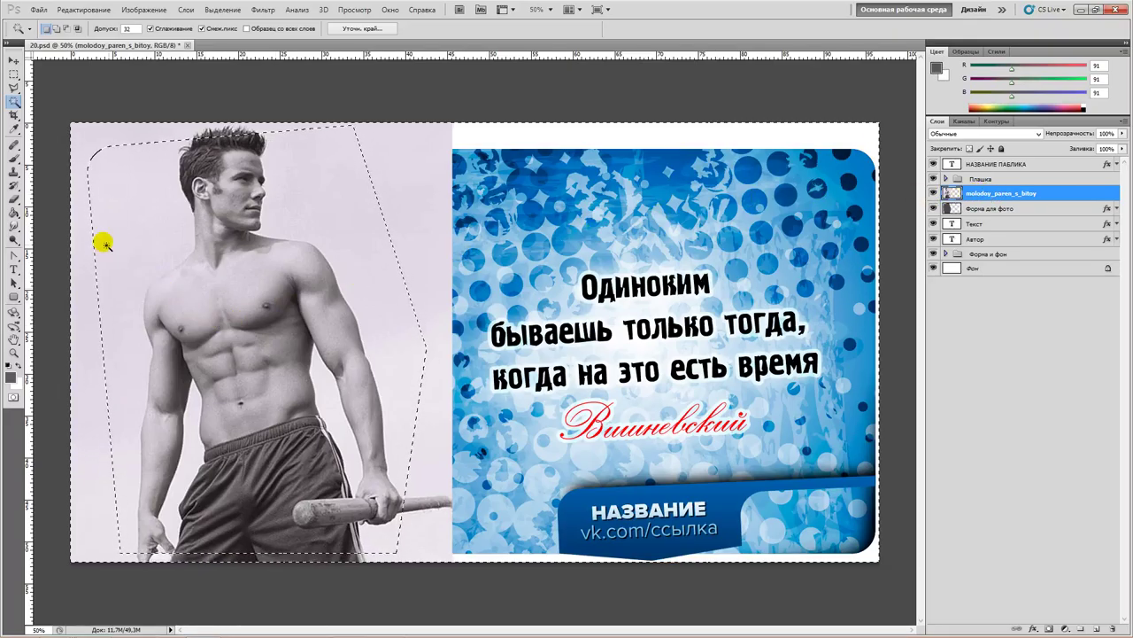
pyautogui.click(15, 200)
pyautogui.rightClick(161, 215)
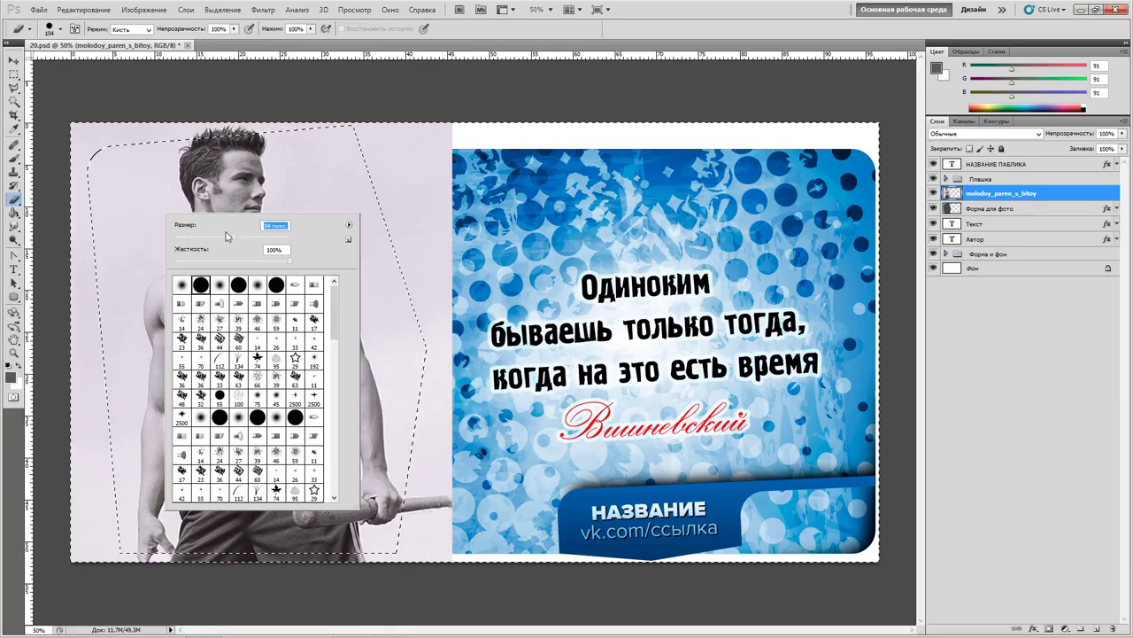
pyautogui.press('Return')
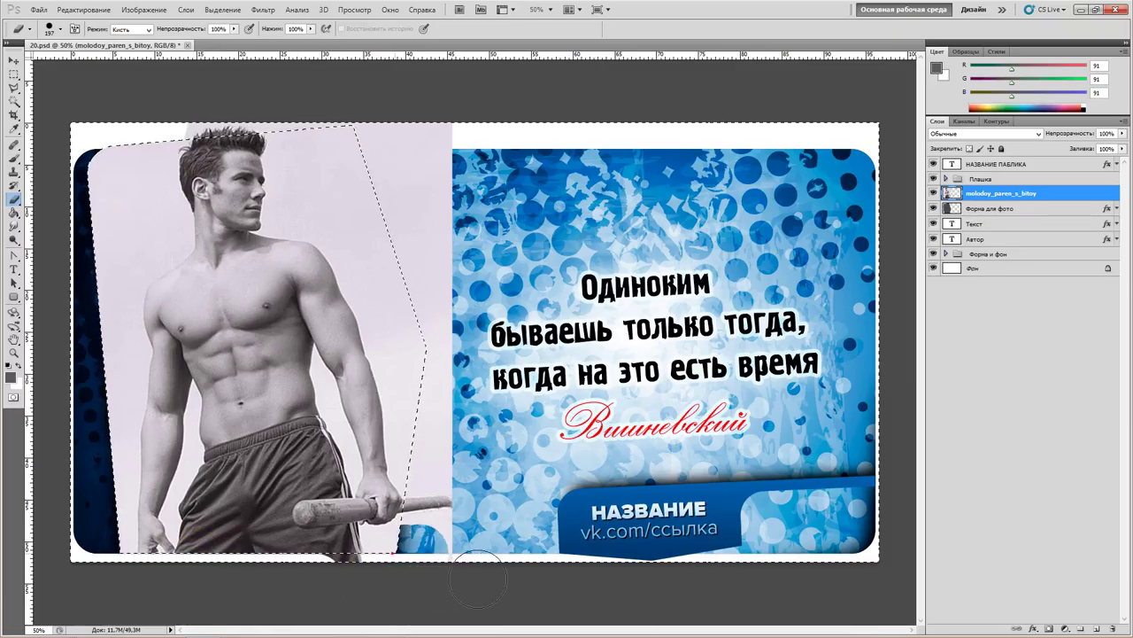
pyautogui.moveTo(478, 579)
pyautogui.mouseDown()
pyautogui.moveTo(277, 600)
pyautogui.moveTo(378, 506)
pyautogui.moveTo(483, 469)
pyautogui.mouseUp()
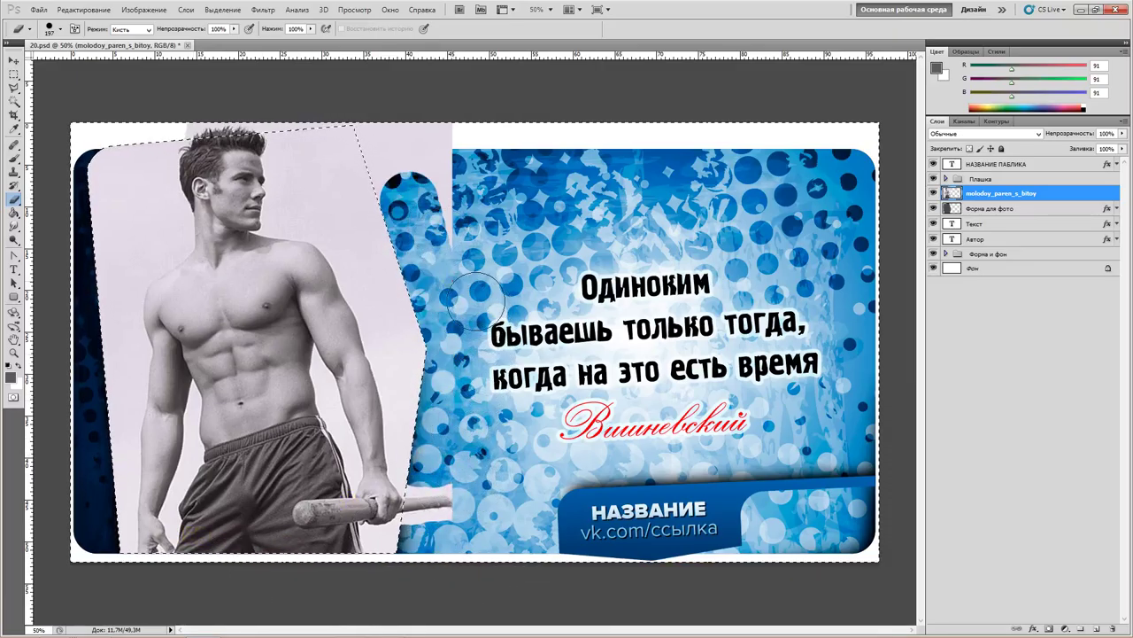
pyautogui.moveTo(476, 298); pyautogui.dragTo(469, 161)
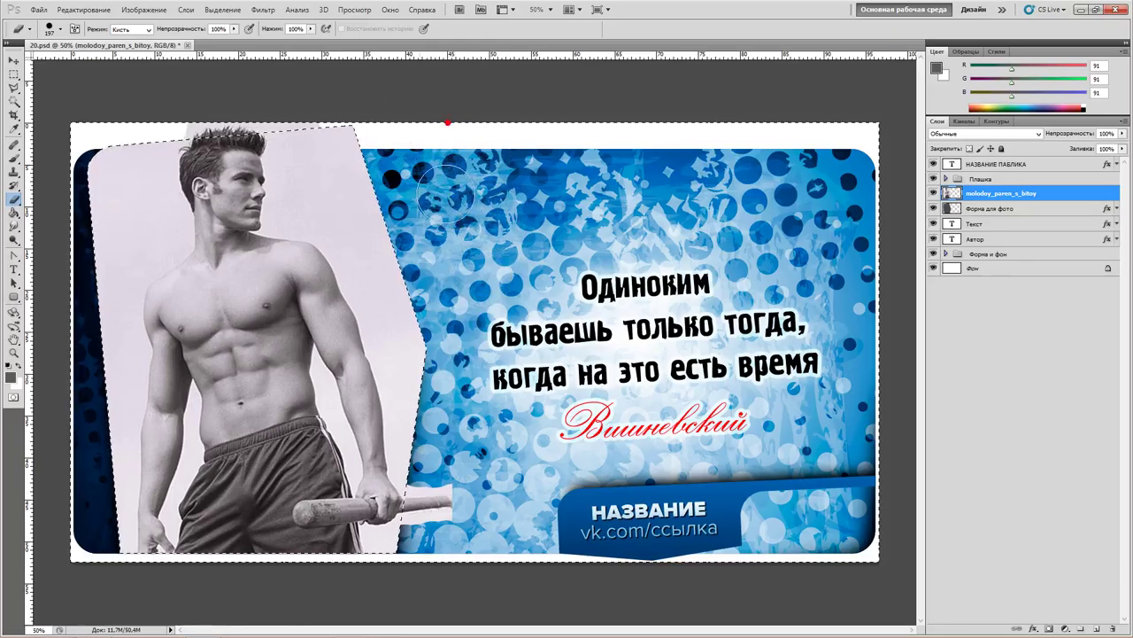
pyautogui.moveTo(341, 175); pyautogui.dragTo(320, 157)
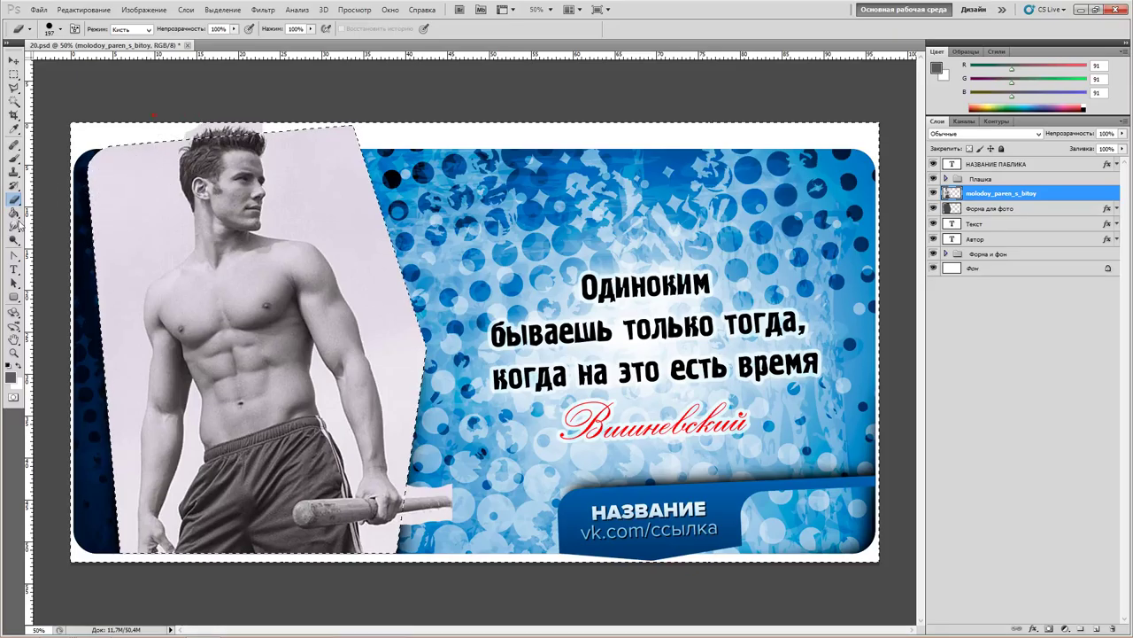
# - Erase the leftover background around the hair above the photo shape, reducing the Eraser from 85 to 50 and 15 px
pyautogui.click(13, 352)
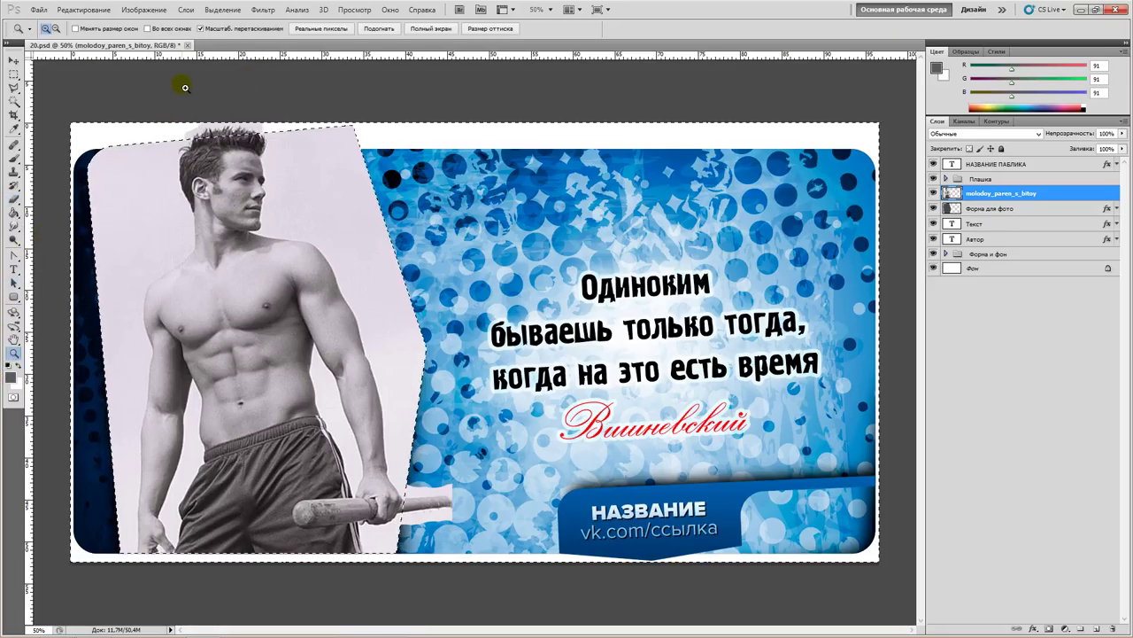
pyautogui.moveTo(182, 88); pyautogui.dragTo(269, 139)
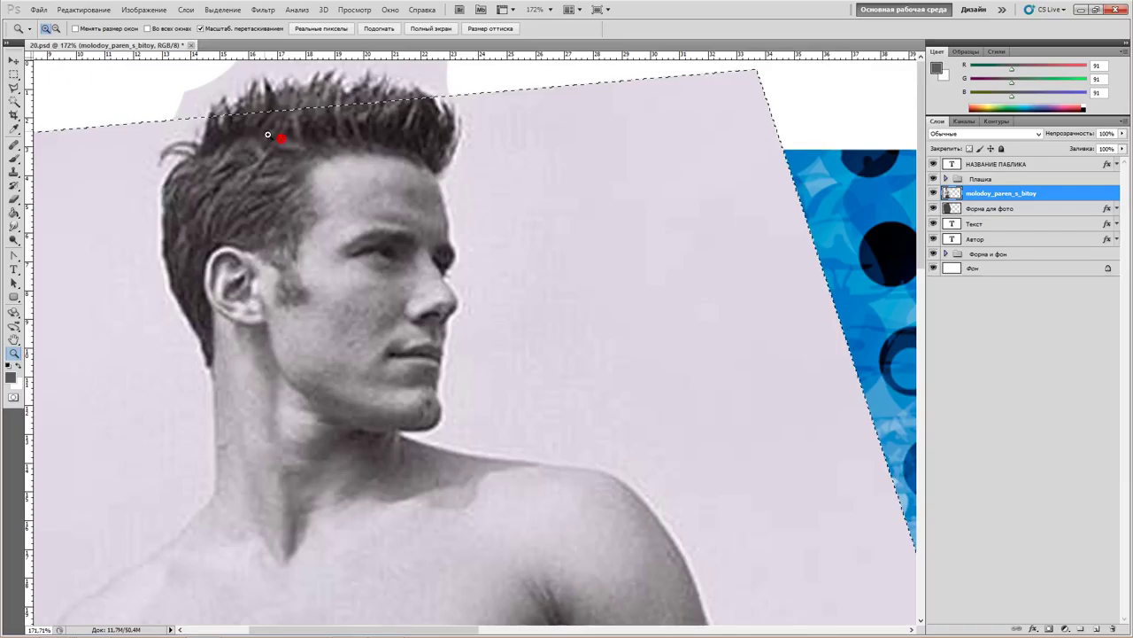
pyautogui.click(13, 198)
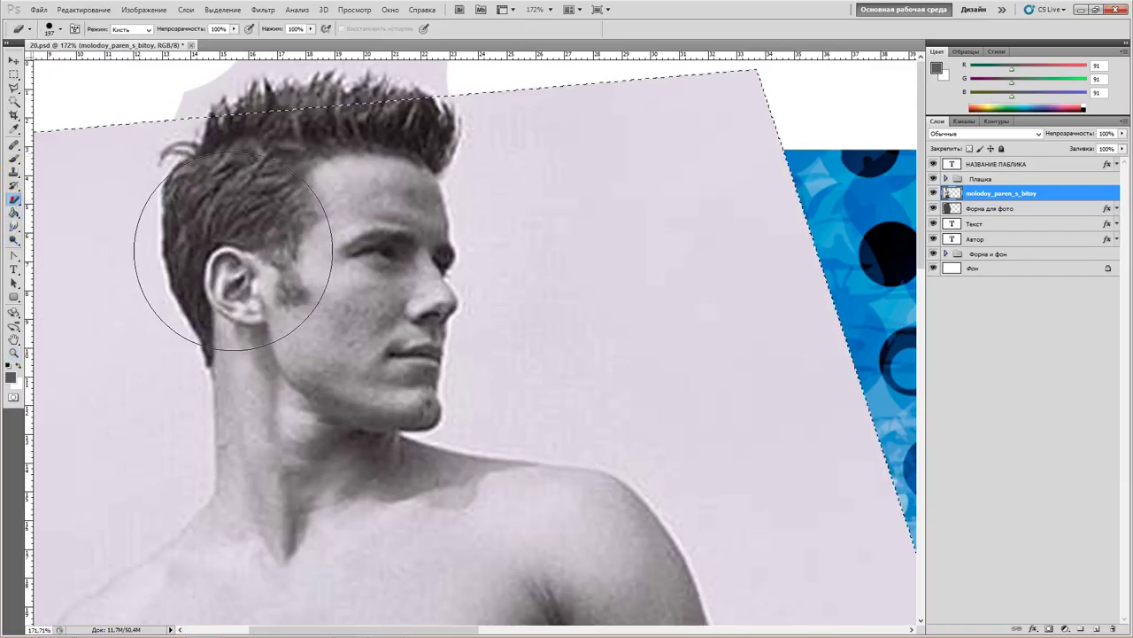
pyautogui.rightClick(235, 122)
pyautogui.press('Return')
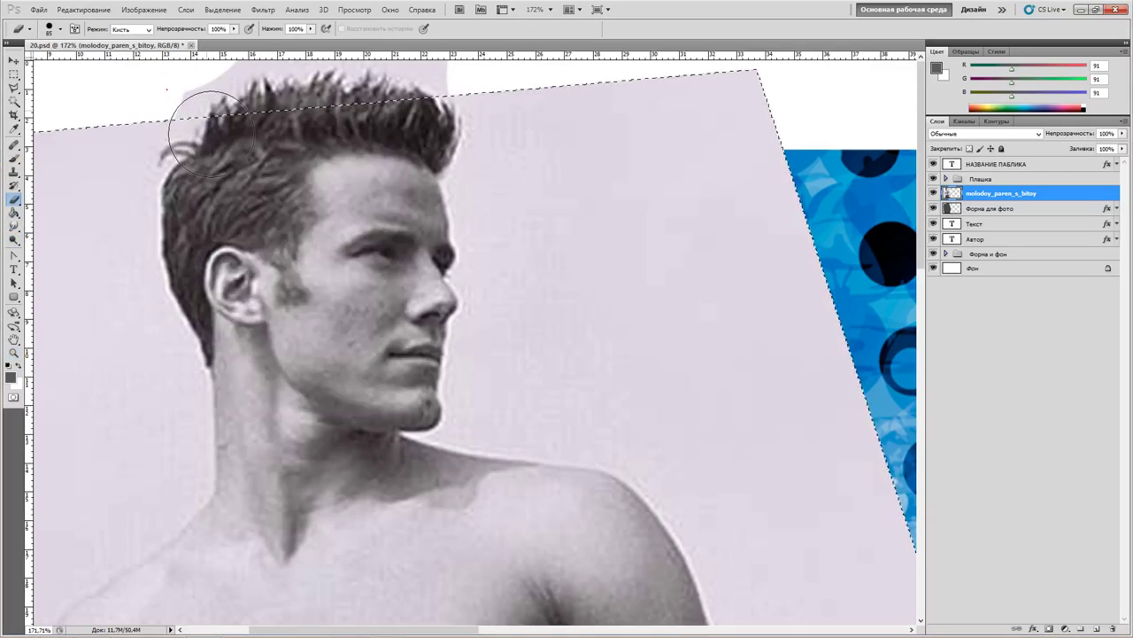
pyautogui.rightClick(303, 110)
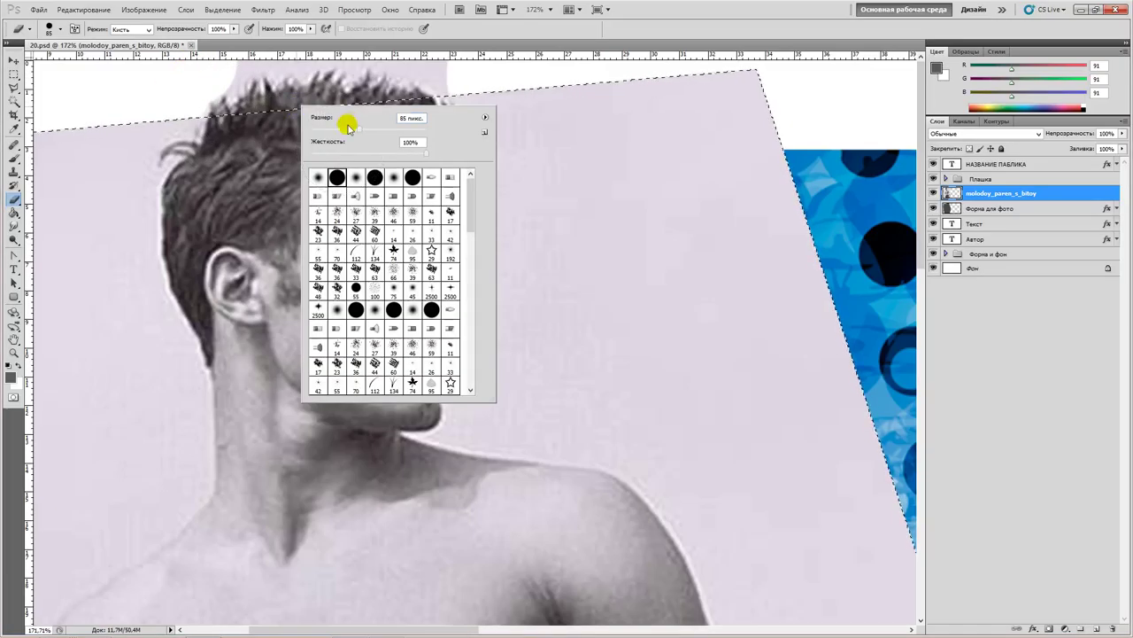
pyautogui.press('Return')
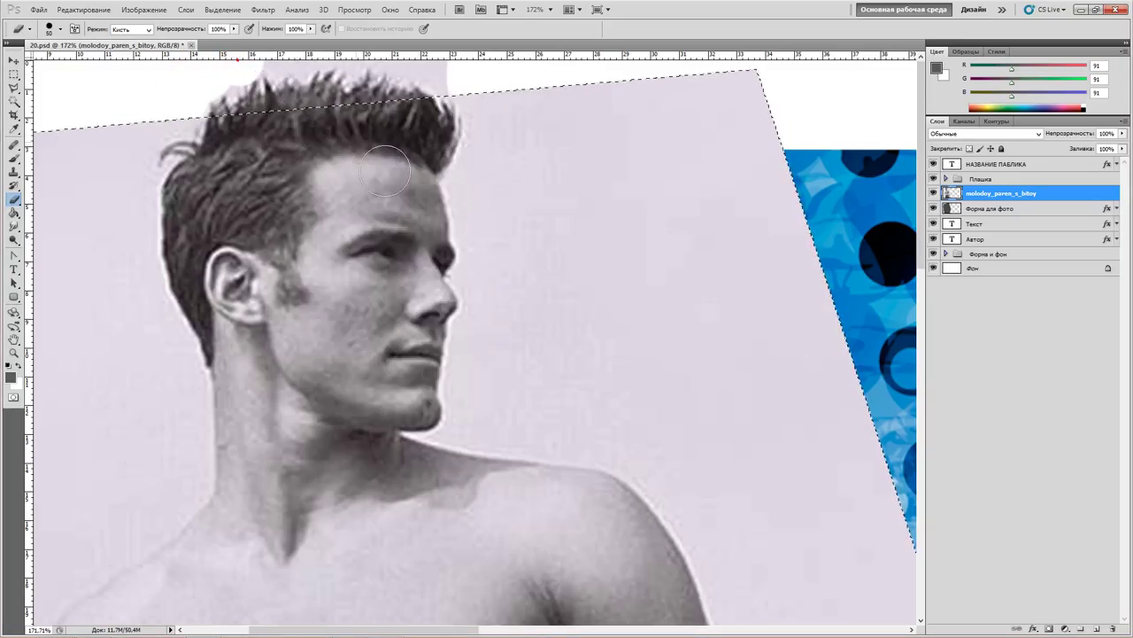
pyautogui.rightClick(365, 149)
pyautogui.click(400, 215)
pyautogui.click(430, 62)
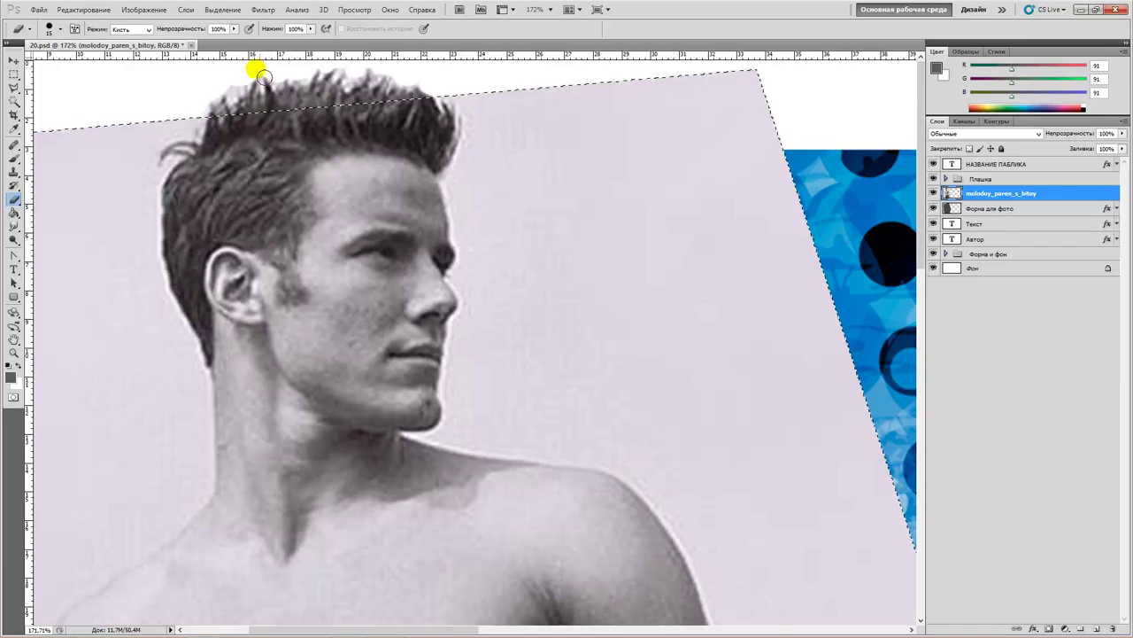
pyautogui.click(216, 96)
# - Clean the remaining background between the hair tips with progressively smaller Eraser sizes down to 1 px
pyautogui.rightClick(329, 98)
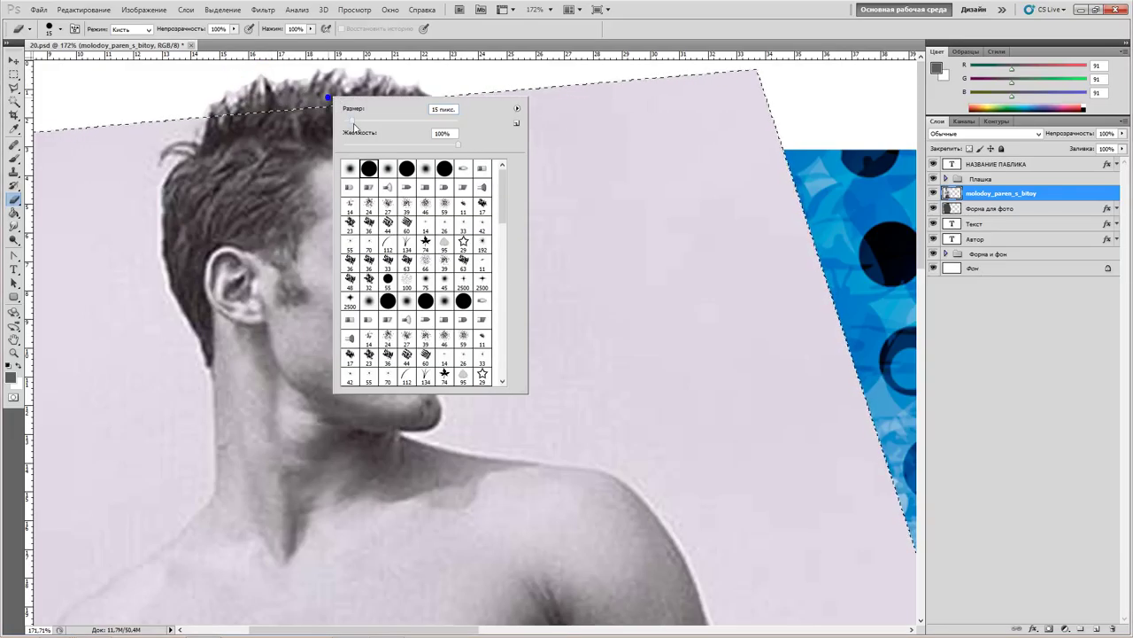
pyautogui.click(241, 89)
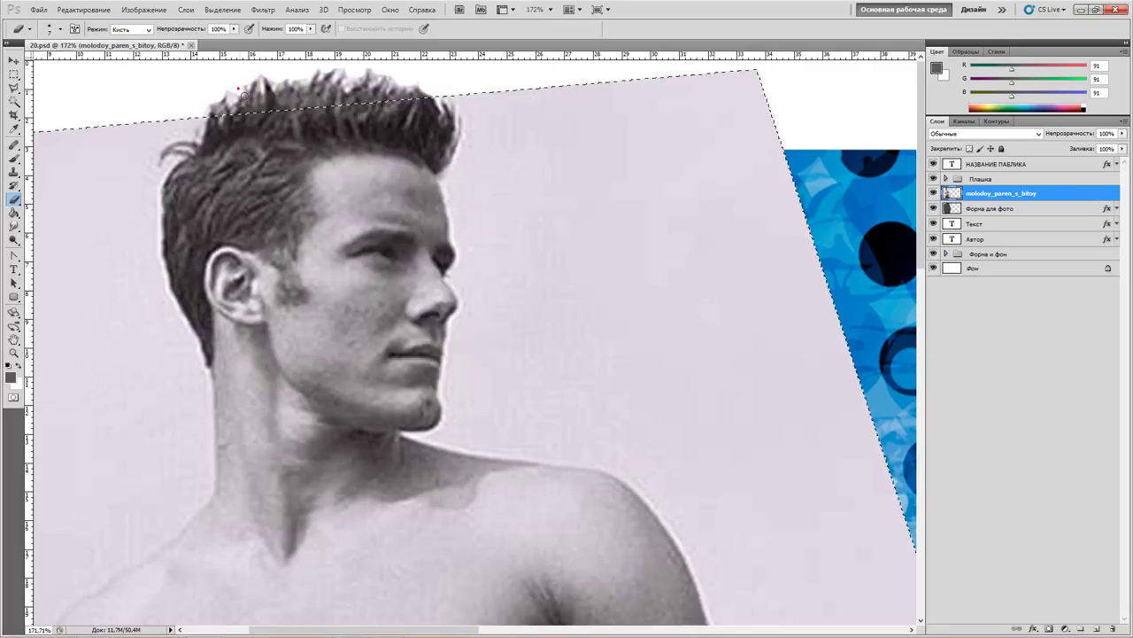
pyautogui.rightClick(285, 90)
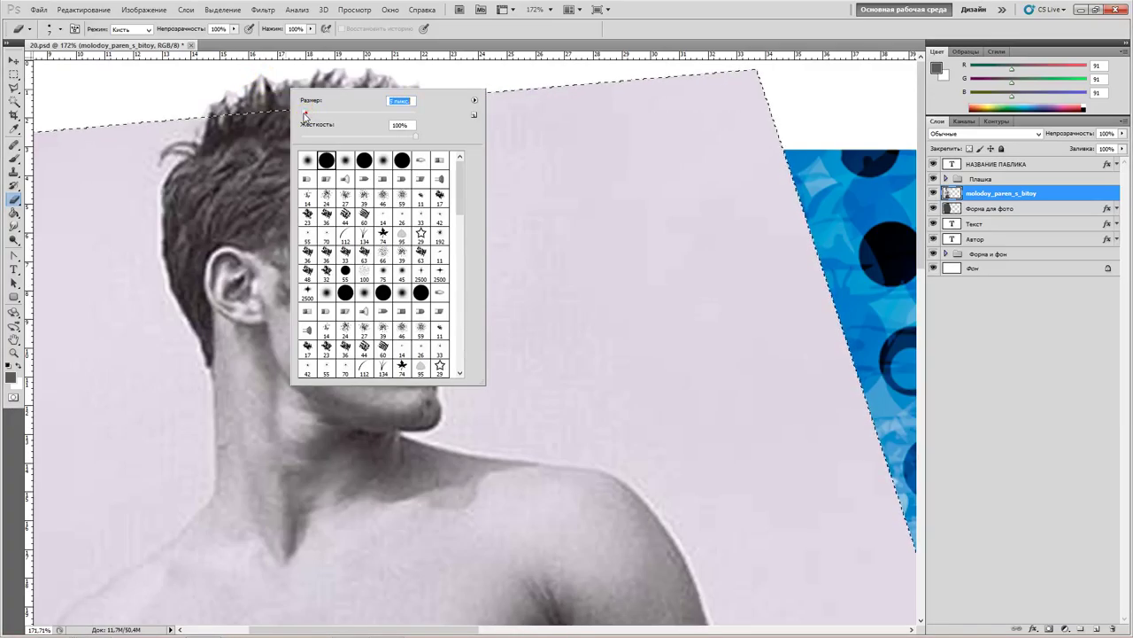
pyautogui.click(228, 102)
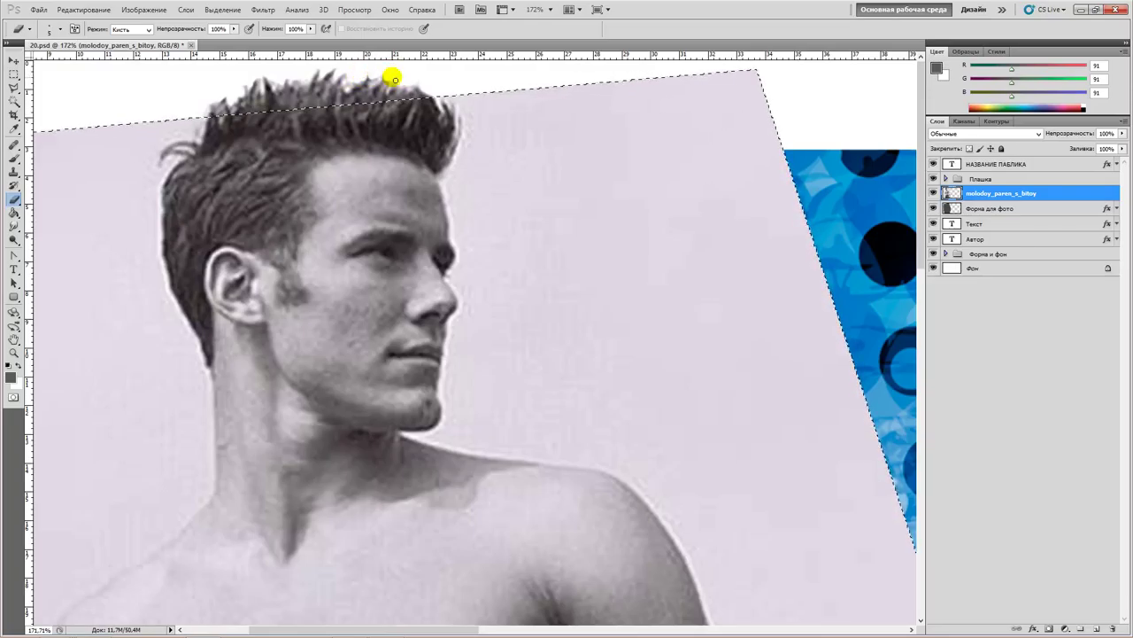
pyautogui.rightClick(446, 85)
pyautogui.click(410, 85)
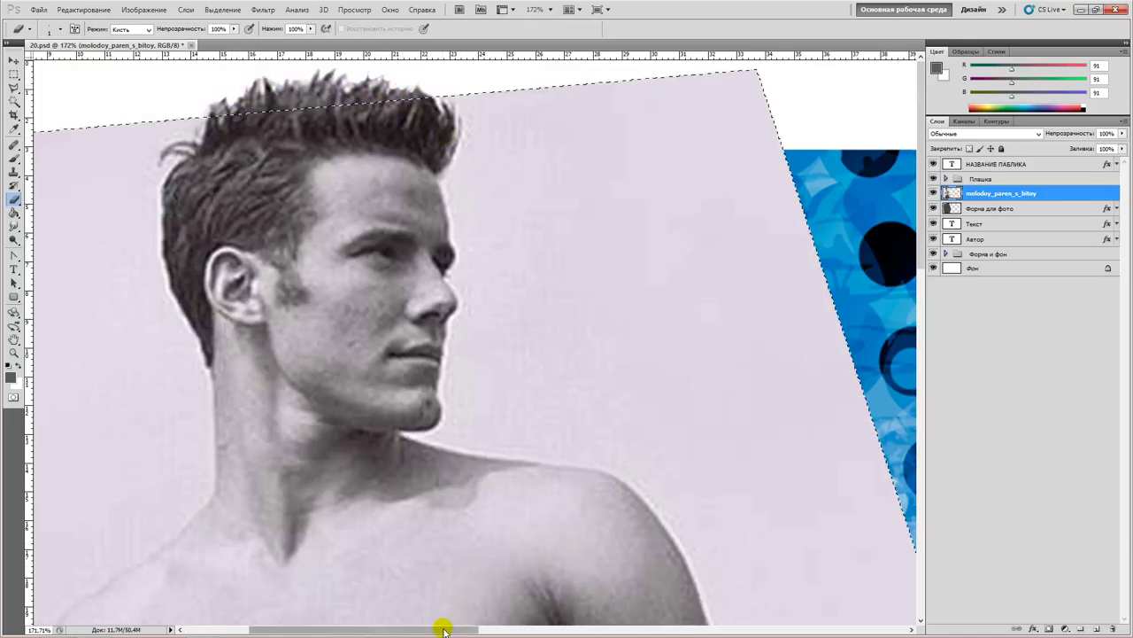
# - Erase the leftover background above and around the end of the protruding bat with a 13 px Eraser
pyautogui.moveTo(470, 630); pyautogui.dragTo(669, 632)
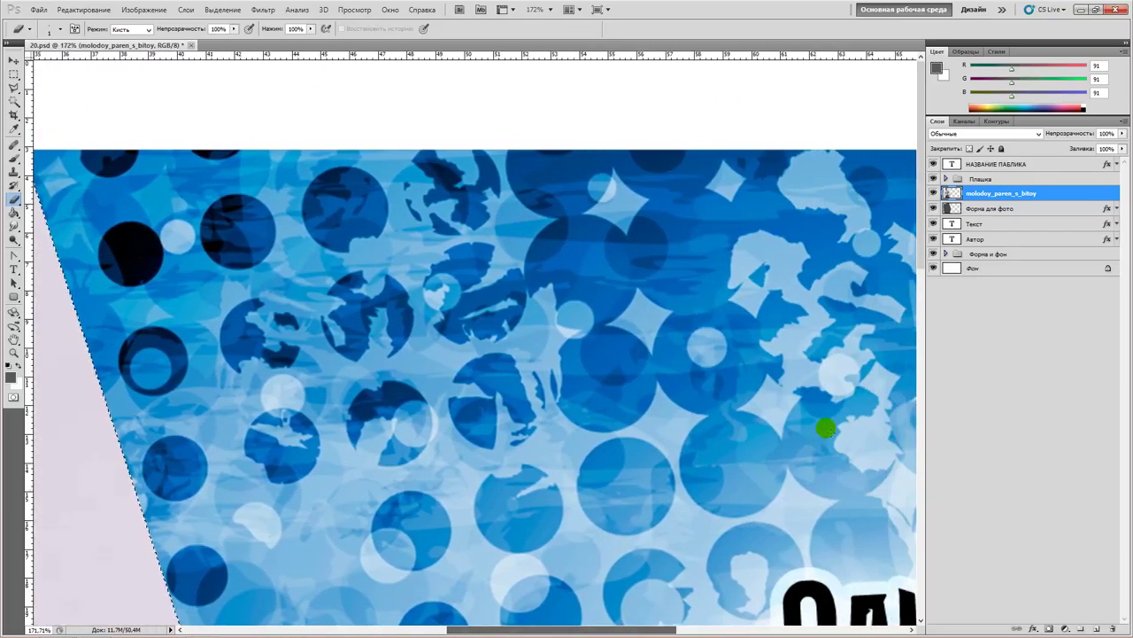
pyautogui.moveTo(919, 230); pyautogui.dragTo(923, 585)
pyautogui.rightClick(321, 278)
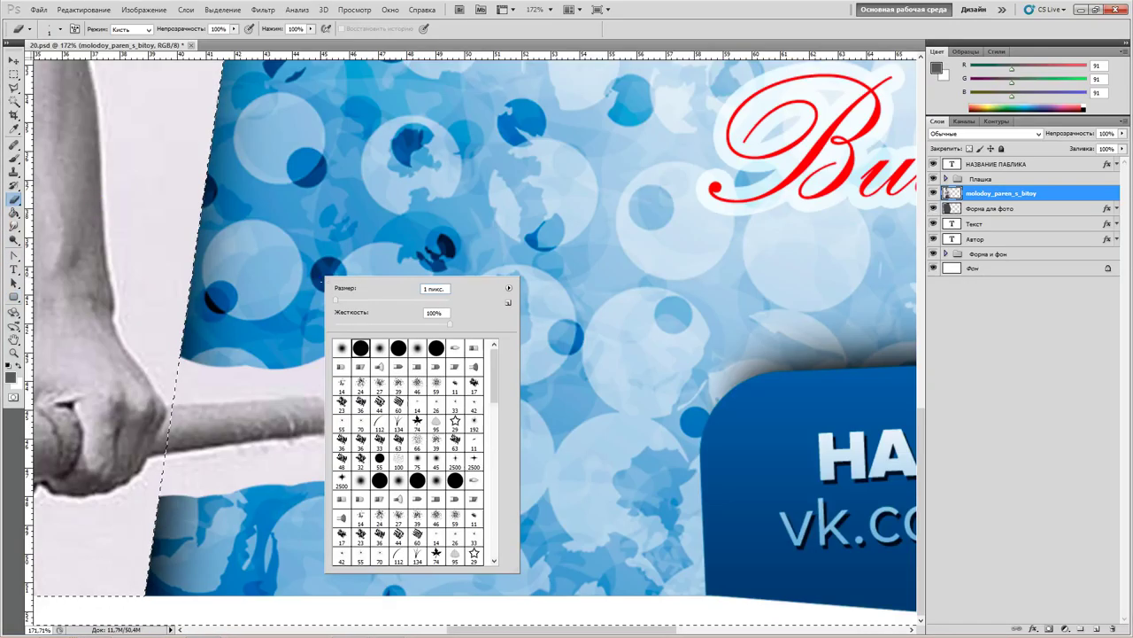
pyautogui.moveTo(340, 303); pyautogui.dragTo(343, 300)
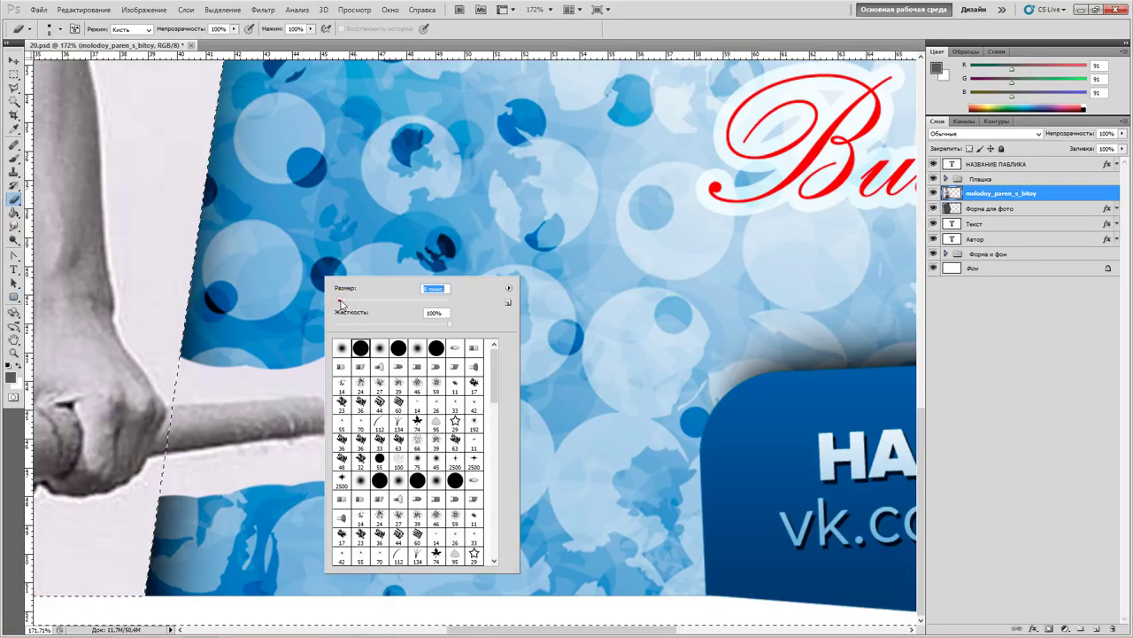
pyautogui.click(176, 404)
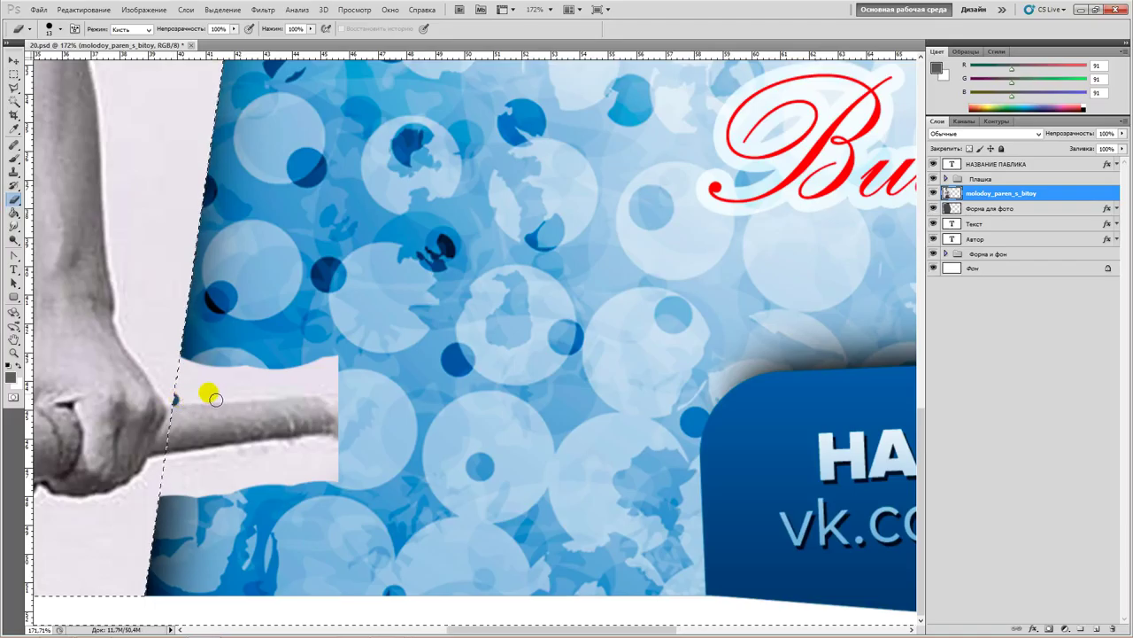
pyautogui.moveTo(215, 398); pyautogui.dragTo(317, 396)
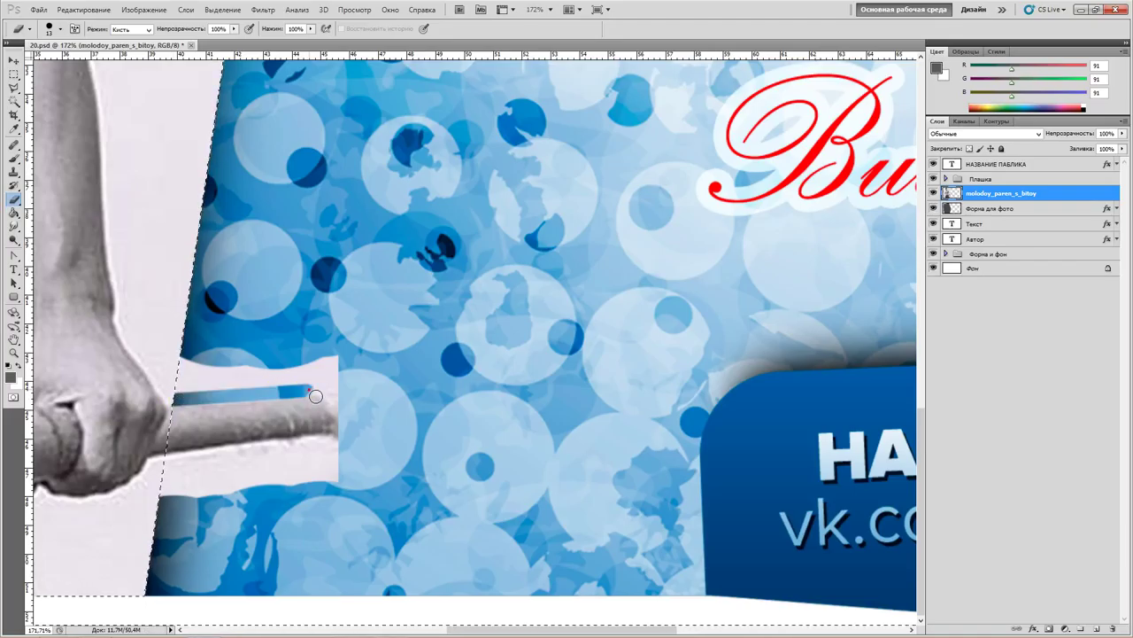
pyautogui.moveTo(166, 392)
pyautogui.mouseDown()
pyautogui.moveTo(327, 390)
pyautogui.moveTo(348, 418)
pyautogui.moveTo(321, 390)
pyautogui.moveTo(349, 444)
pyautogui.moveTo(340, 473)
pyautogui.moveTo(344, 445)
pyautogui.mouseUp()
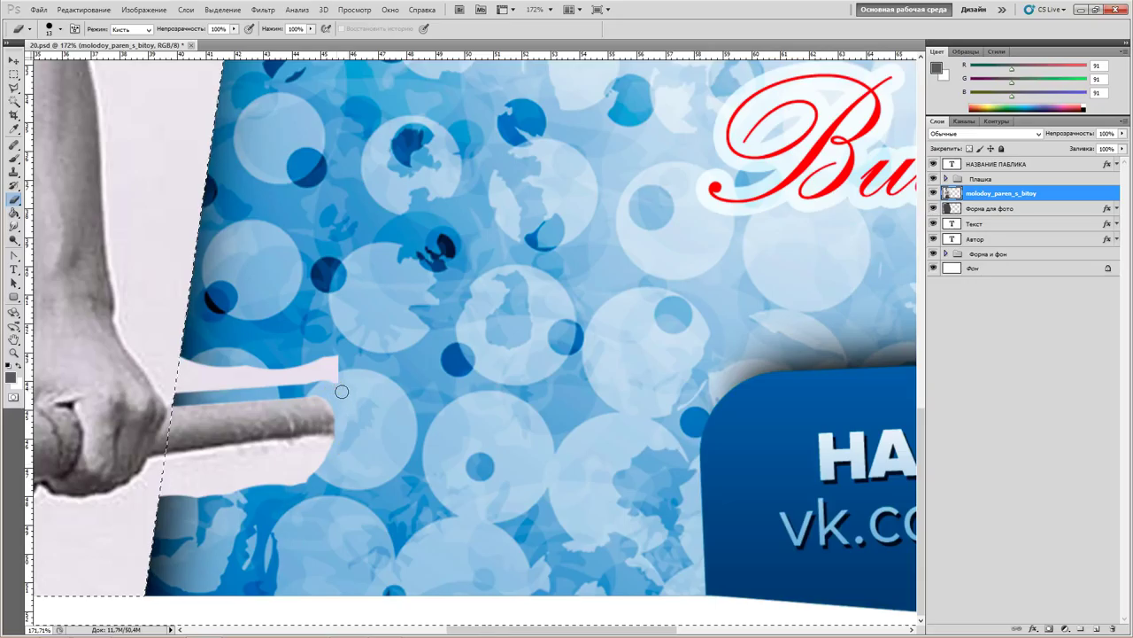
pyautogui.moveTo(342, 390)
pyautogui.mouseDown()
pyautogui.moveTo(317, 382)
pyautogui.moveTo(180, 399)
pyautogui.mouseUp()
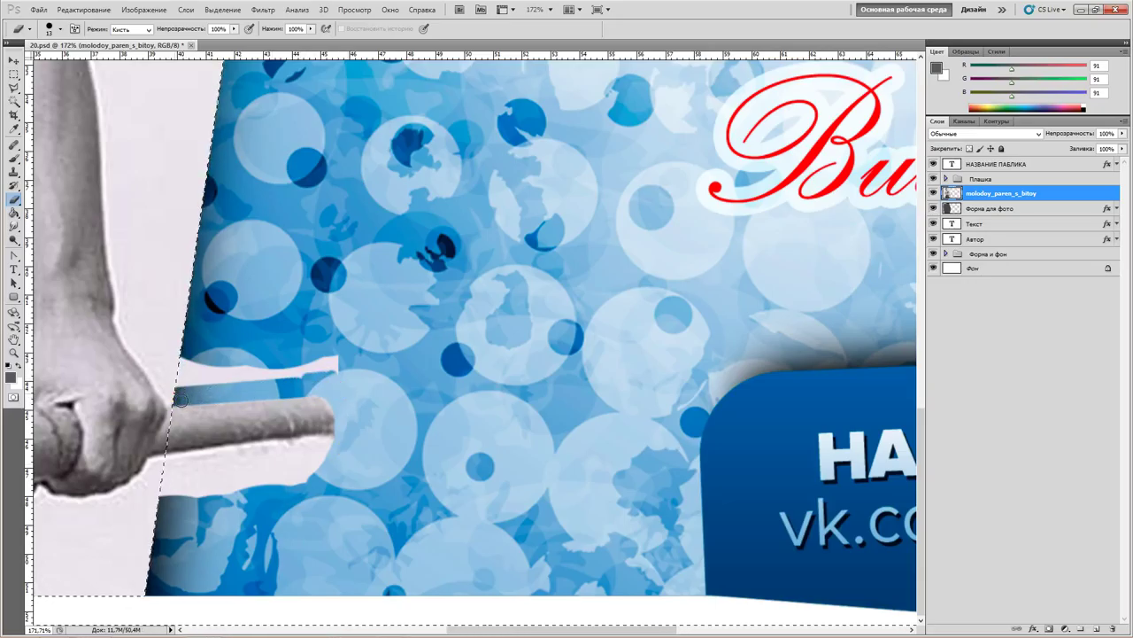
pyautogui.moveTo(297, 380)
pyautogui.mouseDown()
pyautogui.moveTo(346, 378)
pyautogui.moveTo(321, 357)
pyautogui.moveTo(331, 360)
pyautogui.moveTo(254, 372)
pyautogui.moveTo(181, 363)
pyautogui.mouseUp()
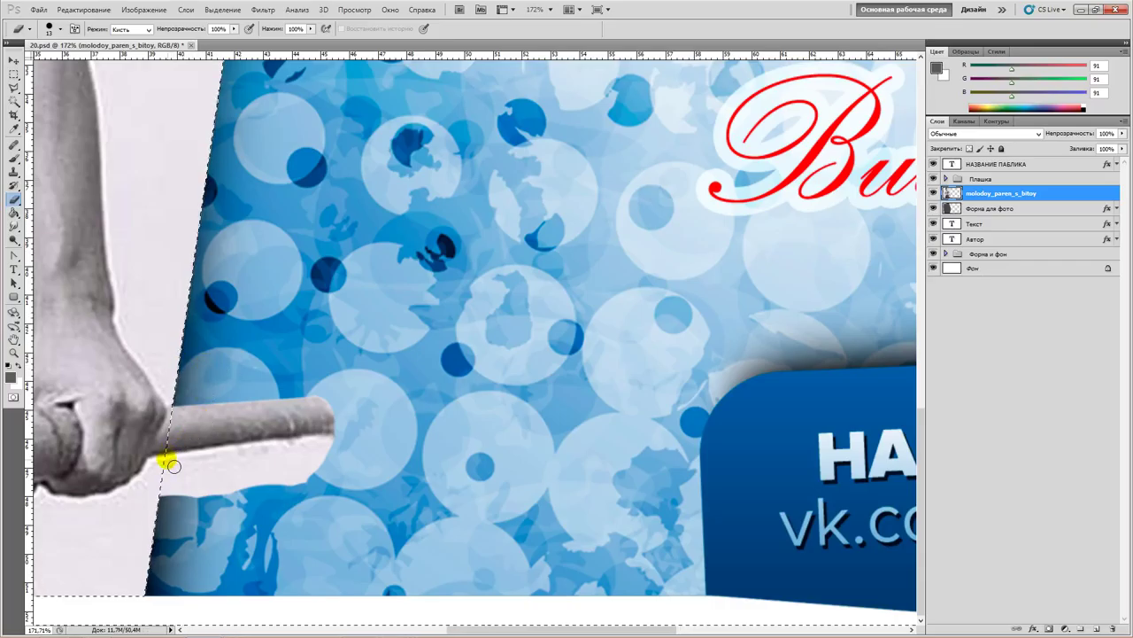
# - Erase the remaining light background below the protruding bat, following its lower edge
pyautogui.moveTo(278, 442); pyautogui.dragTo(286, 449)
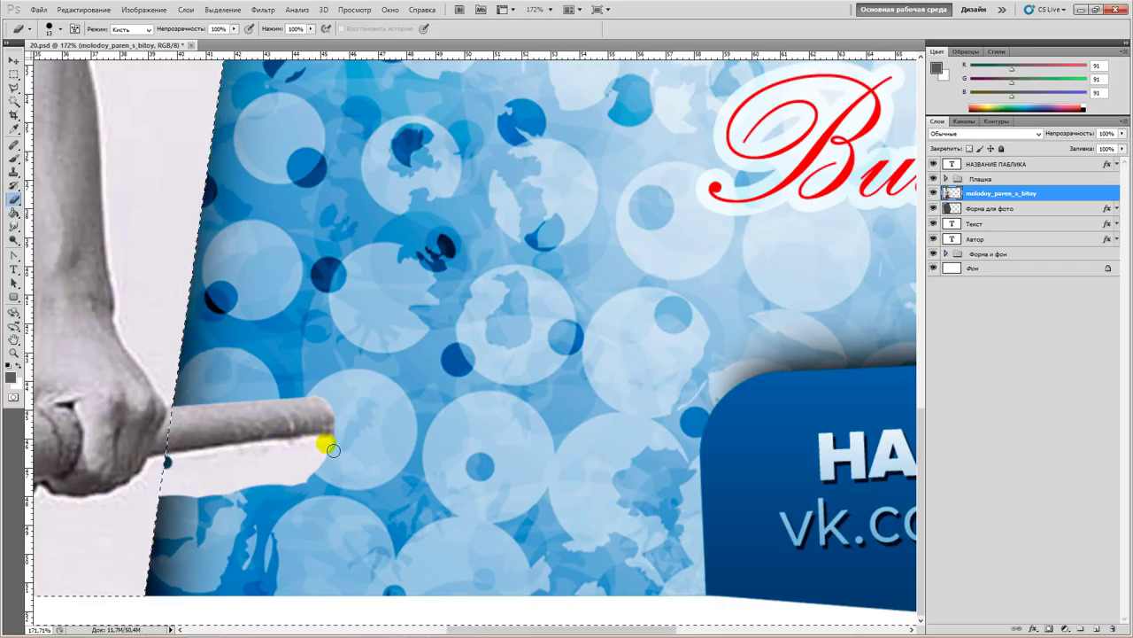
pyautogui.moveTo(327, 447); pyautogui.dragTo(328, 447)
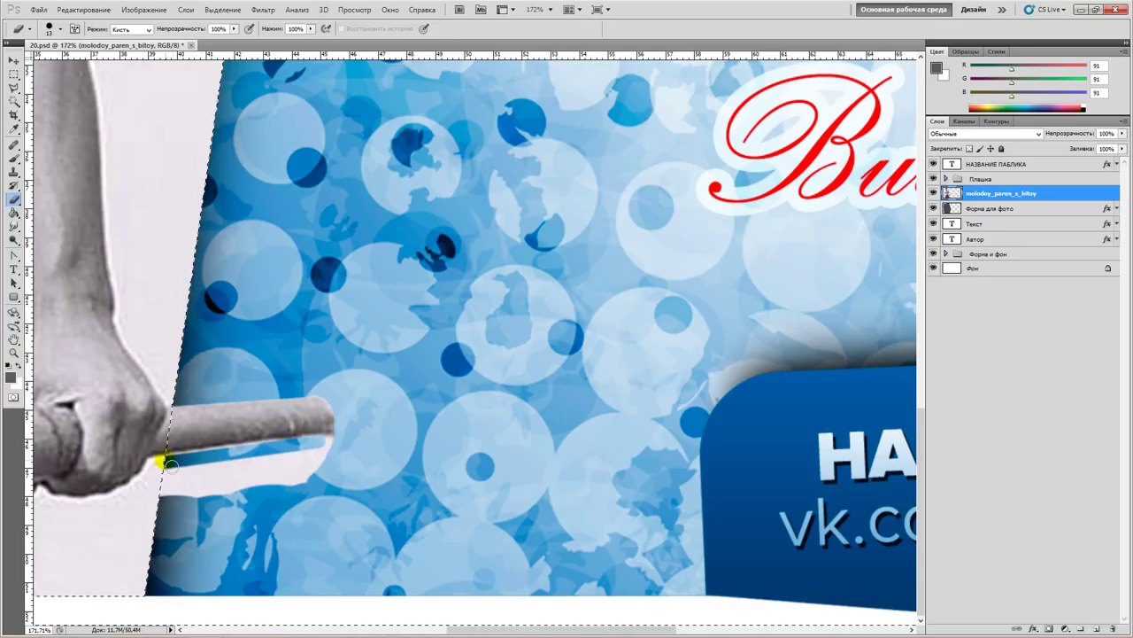
pyautogui.moveTo(167, 475)
pyautogui.mouseDown()
pyautogui.moveTo(254, 475)
pyautogui.moveTo(182, 500)
pyautogui.mouseUp()
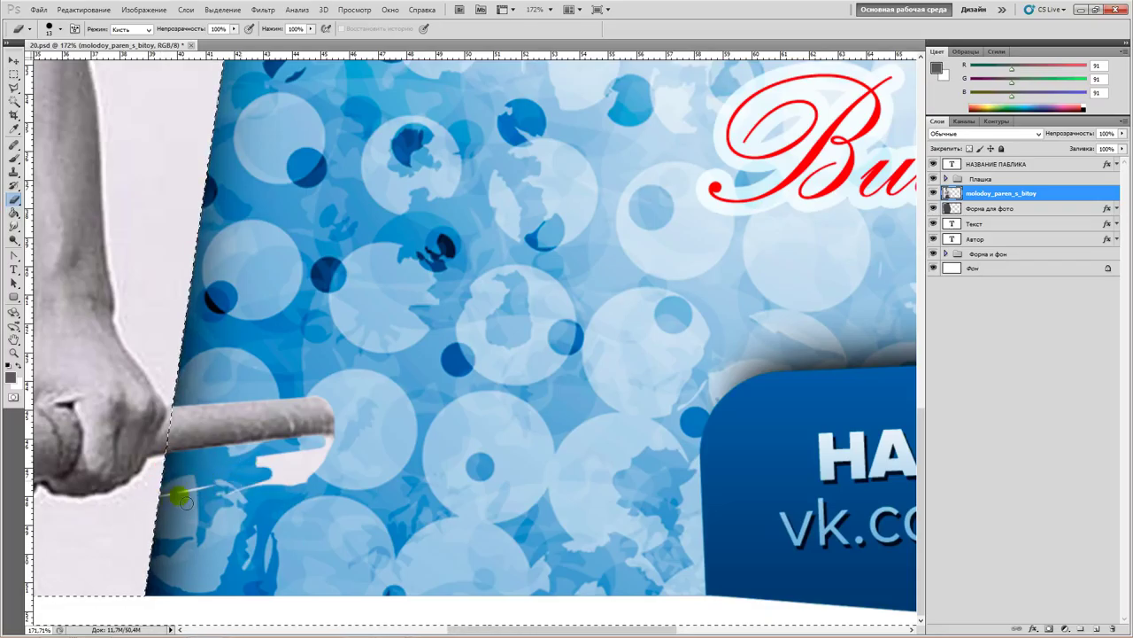
pyautogui.moveTo(264, 487)
pyautogui.mouseDown()
pyautogui.moveTo(298, 450)
pyautogui.moveTo(263, 475)
pyautogui.moveTo(319, 470)
pyautogui.moveTo(323, 460)
pyautogui.mouseUp()
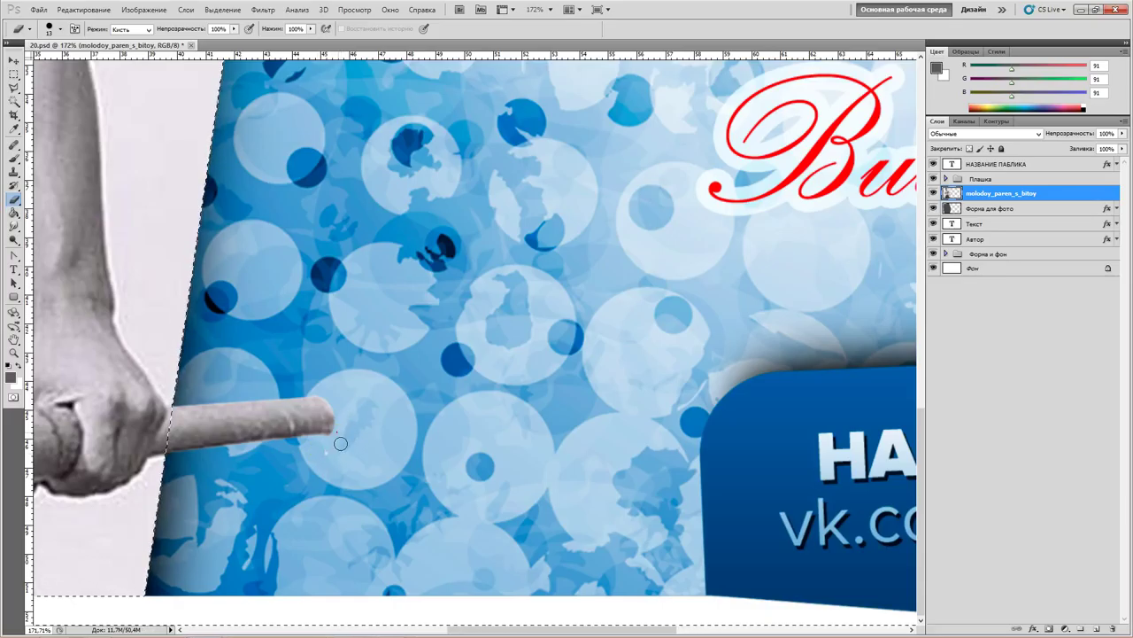
pyautogui.moveTo(349, 454)
pyautogui.mouseDown()
pyautogui.moveTo(299, 451)
pyautogui.moveTo(320, 495)
pyautogui.mouseUp()
# - Fit the whole quote image in view and remove the selection around the photo shape
pyautogui.click(13, 352)
pyautogui.hotkey('ctrl', '0')
pyautogui.moveTo(416, 373)
pyautogui.mouseDown()
pyautogui.moveTo(558, 283)
pyautogui.moveTo(540, 306)
pyautogui.moveTo(577, 324)
pyautogui.moveTo(576, 341)
pyautogui.mouseUp()
pyautogui.keyDown('ctrl'); pyautogui.click(952, 193); pyautogui.keyUp('ctrl')
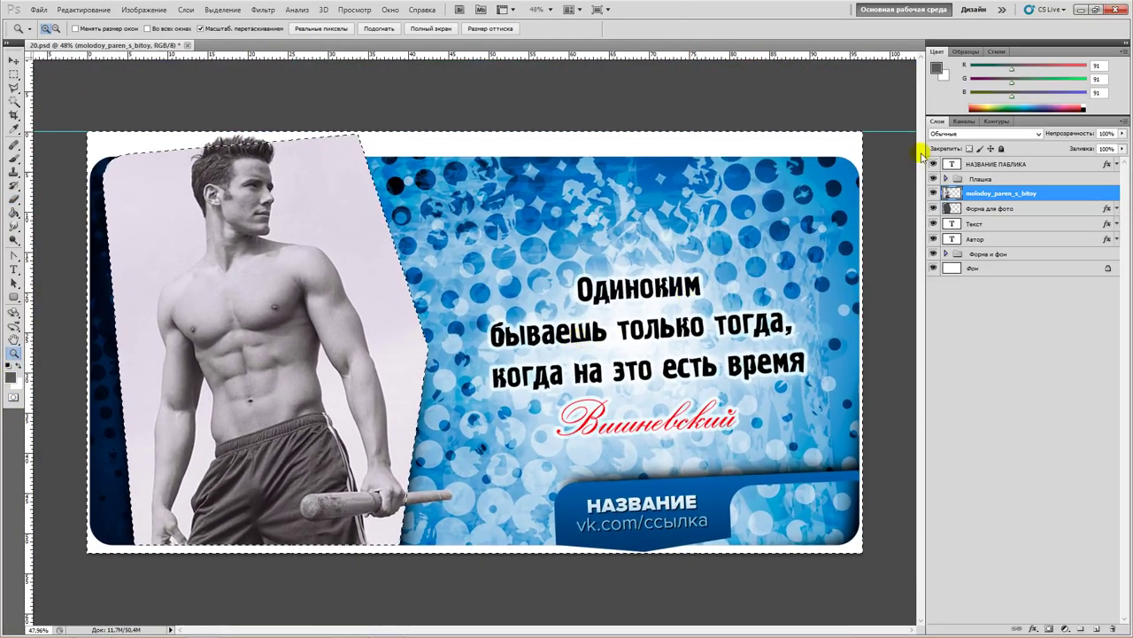
pyautogui.click(15, 76)
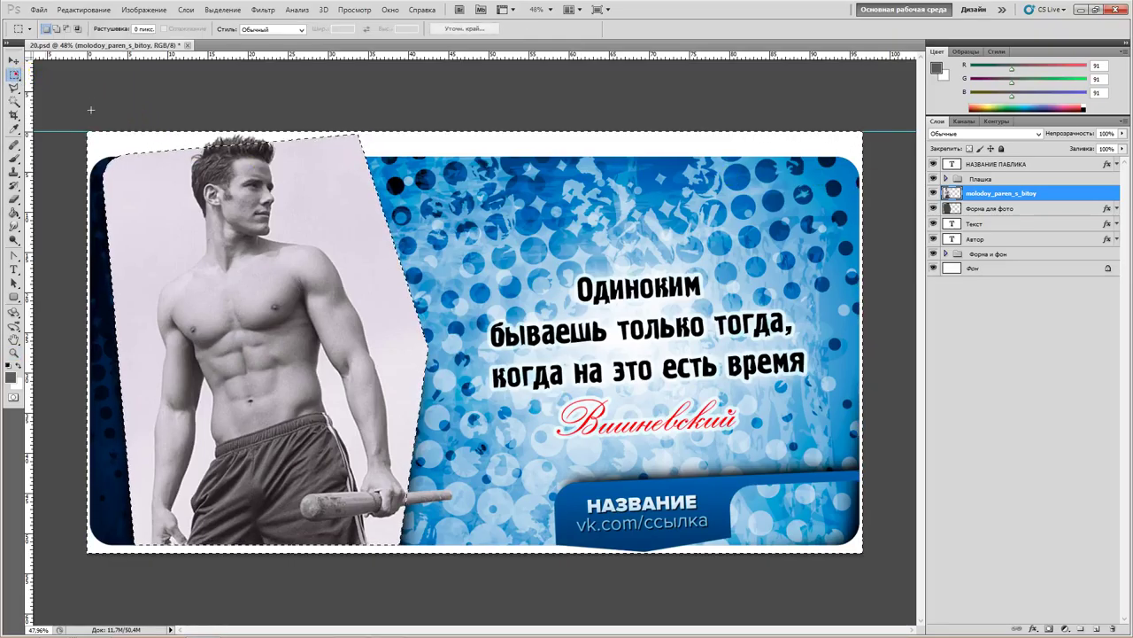
pyautogui.hotkey('ctrl', 'd')
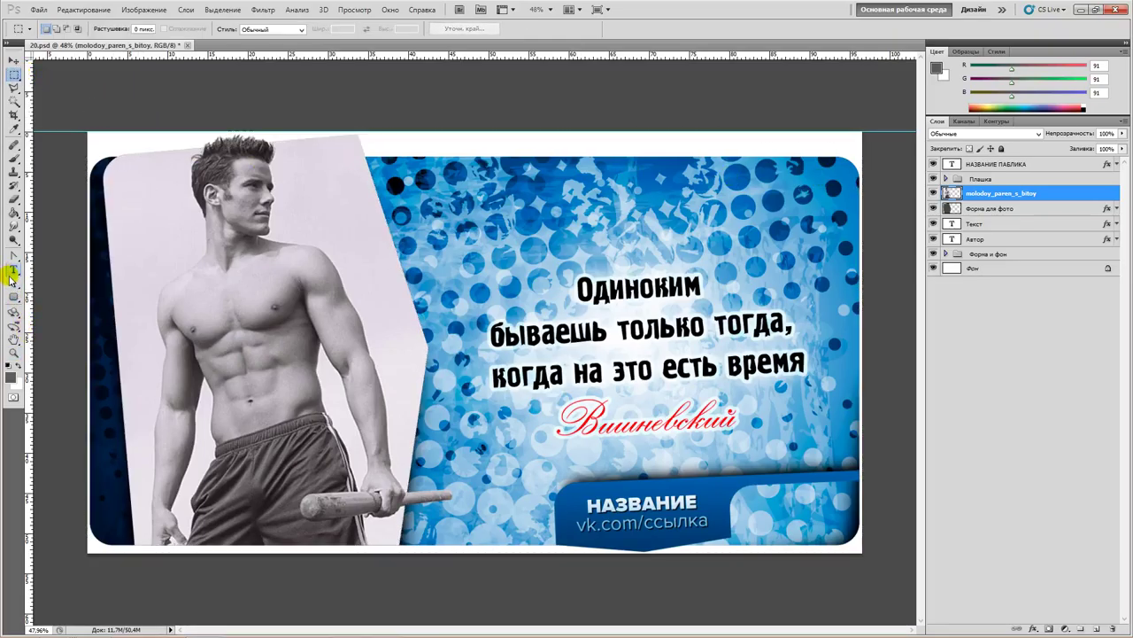
pyautogui.click(14, 353)
pyautogui.moveTo(422, 335); pyautogui.dragTo(751, 348)
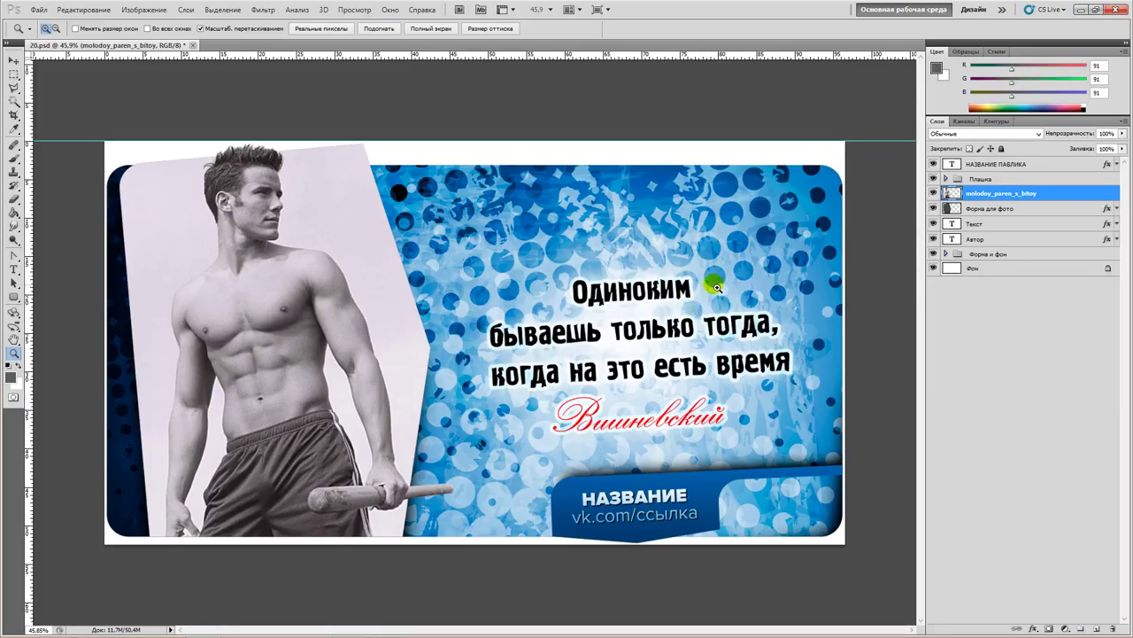
pyautogui.moveTo(595, 353); pyautogui.dragTo(617, 337)
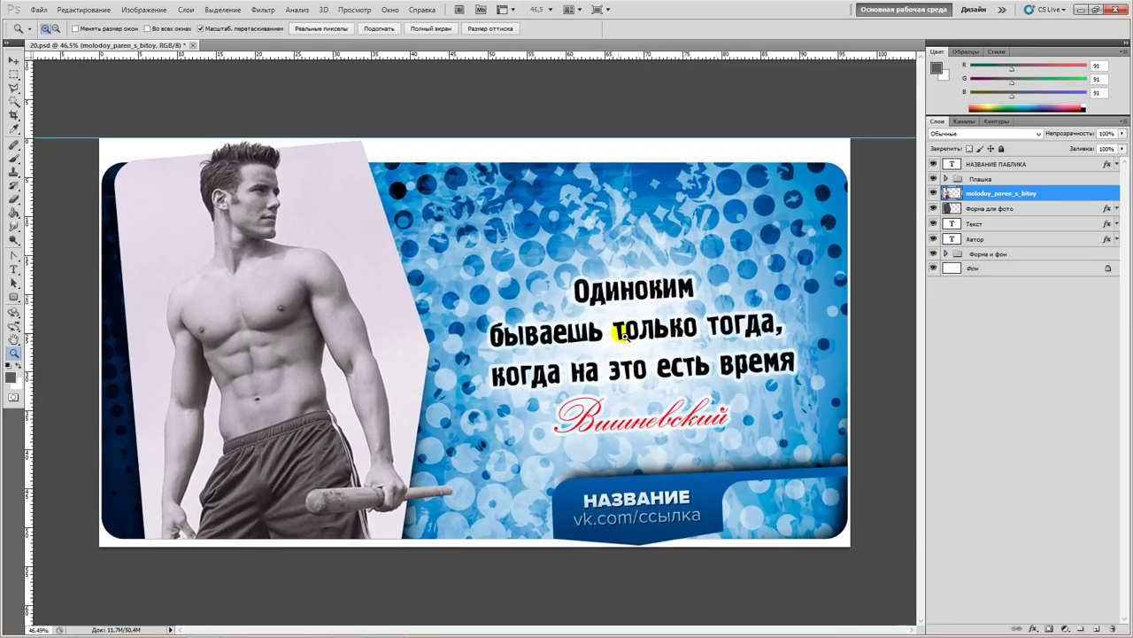
# - Review the editable quote text, author and НАЗВАНИЕ ПАБЛИКА text layers, briefly hiding and showing the Автор layer
pyautogui.click(958, 224)
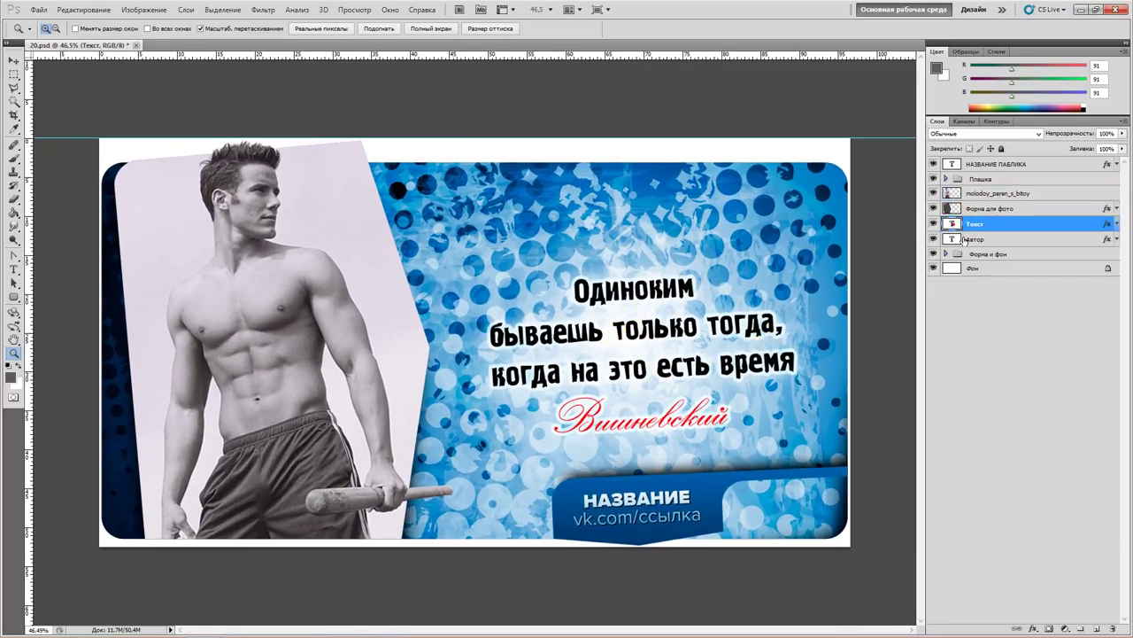
pyautogui.click(969, 241)
pyautogui.click(974, 224)
pyautogui.click(934, 238)
pyautogui.click(935, 239)
pyautogui.click(964, 165)
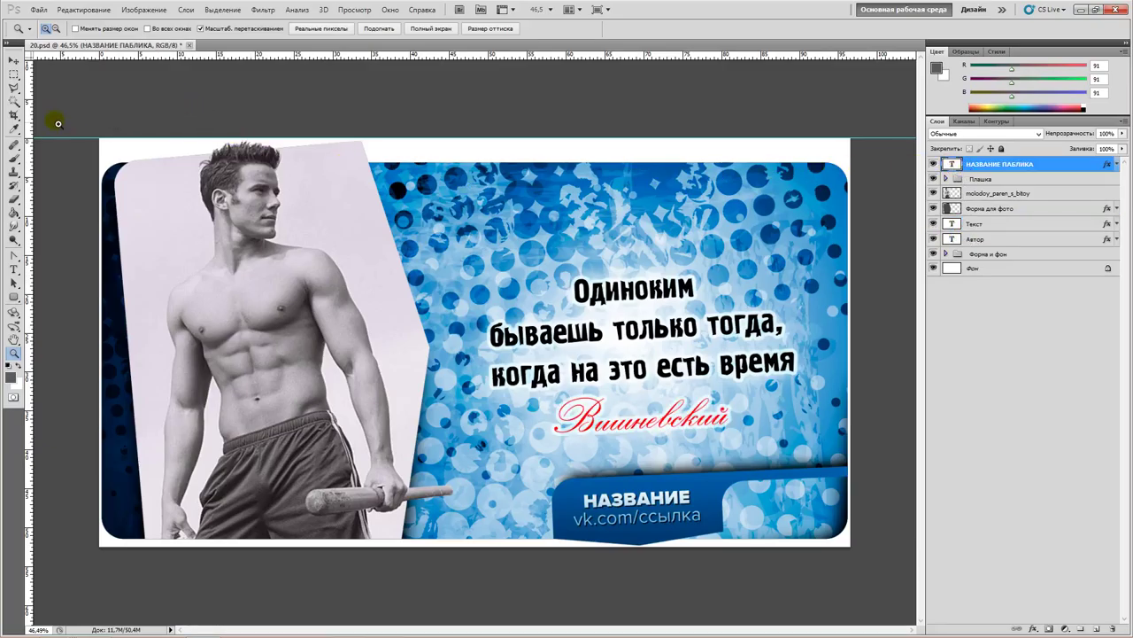
# - Remove the horizontal guide along the image's upper edge and close 20.psd without saving the changes
pyautogui.click(14, 61)
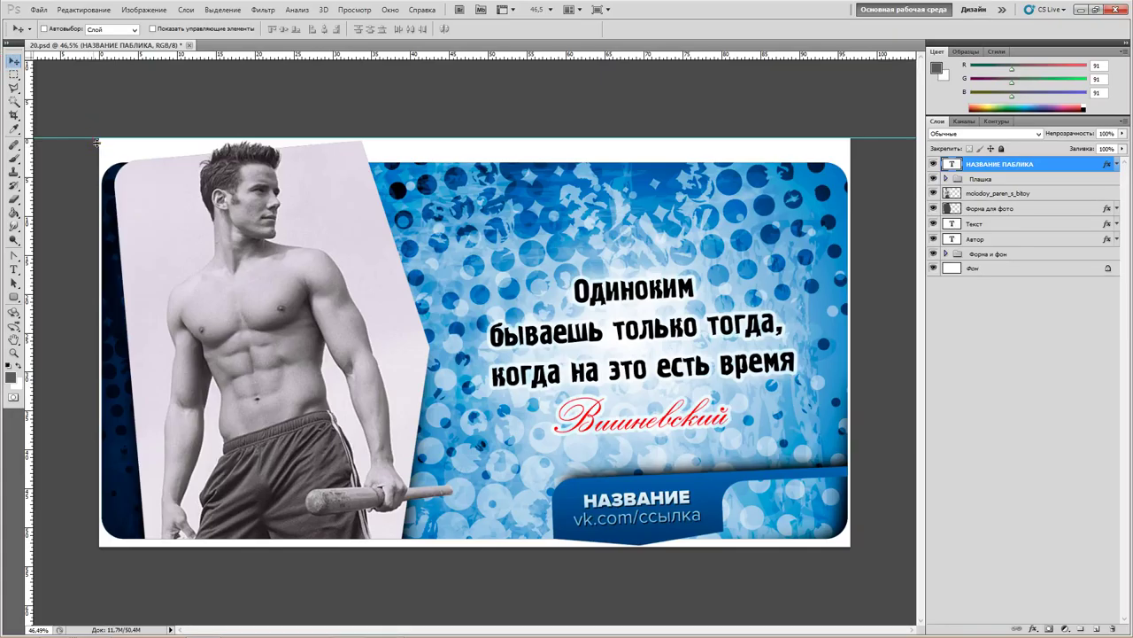
pyautogui.moveTo(95, 141); pyautogui.dragTo(81, 57)
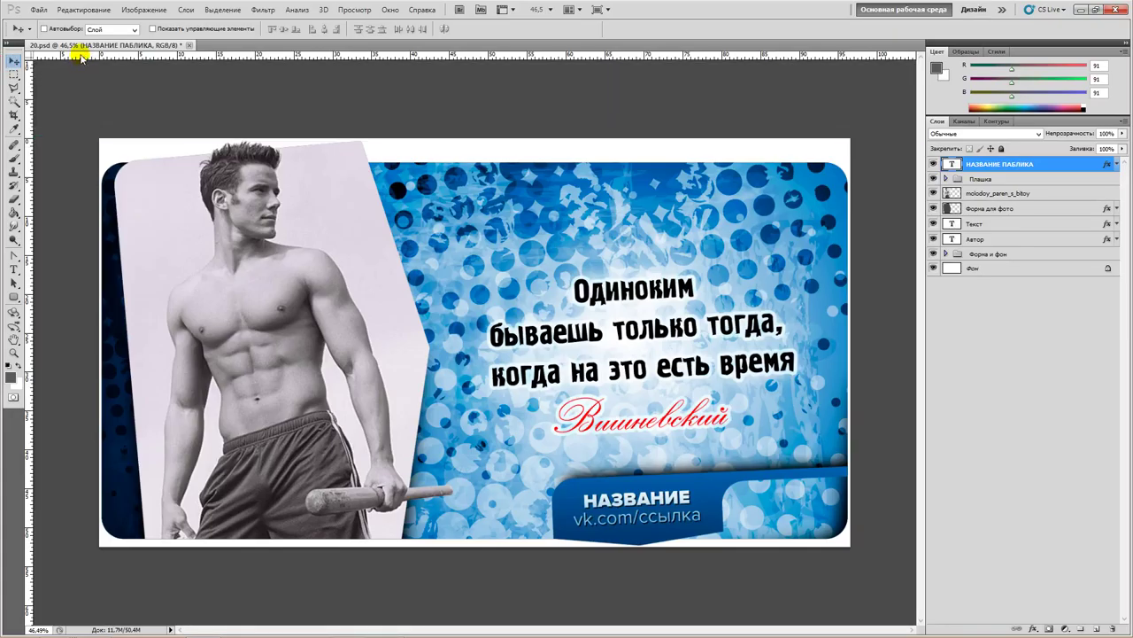
pyautogui.click(188, 44)
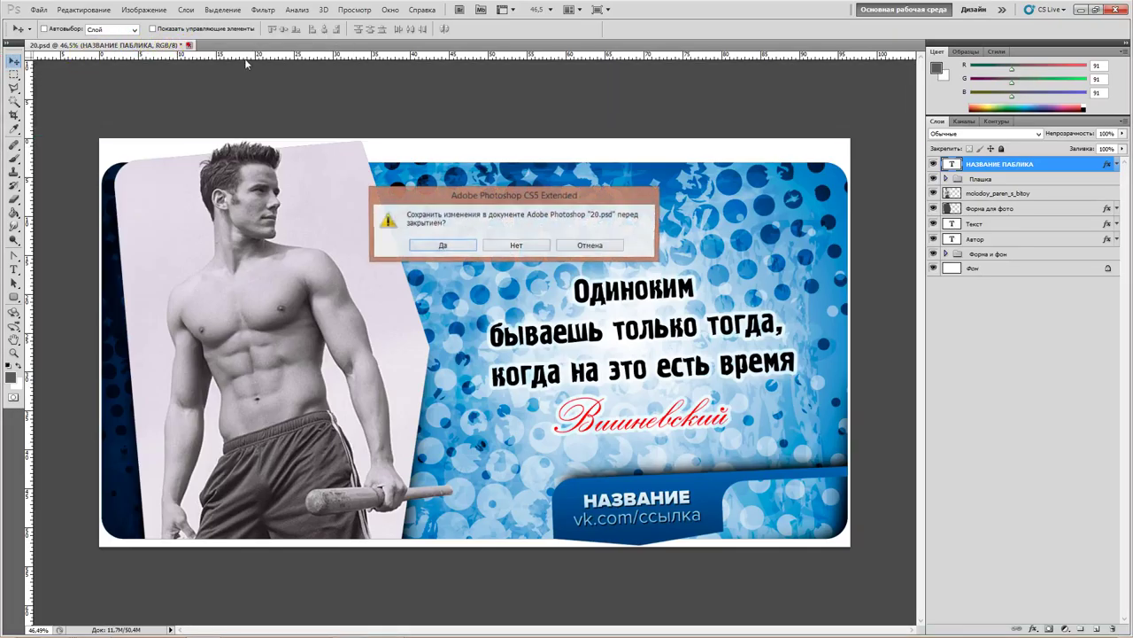
pyautogui.click(521, 244)
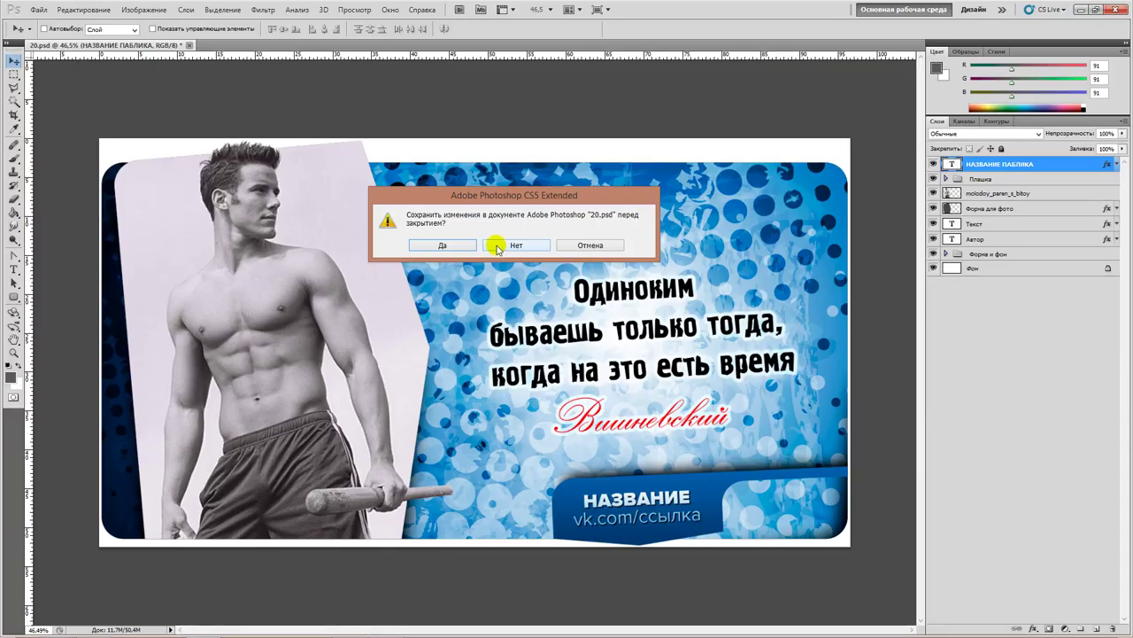
pyautogui.click(497, 247)
pyautogui.click(387, 627)
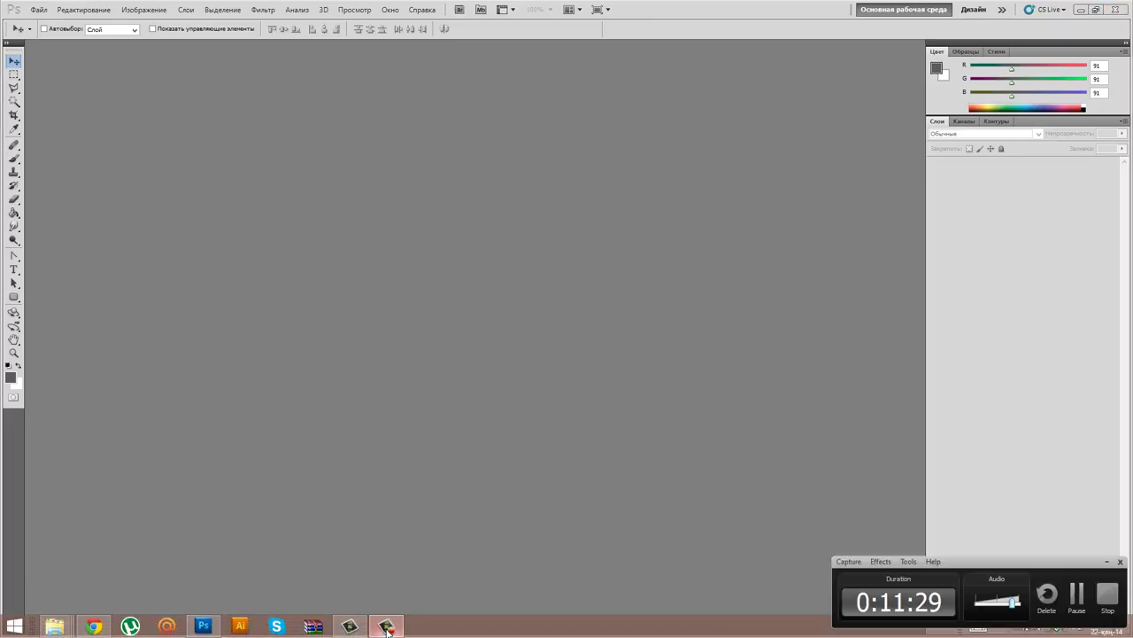